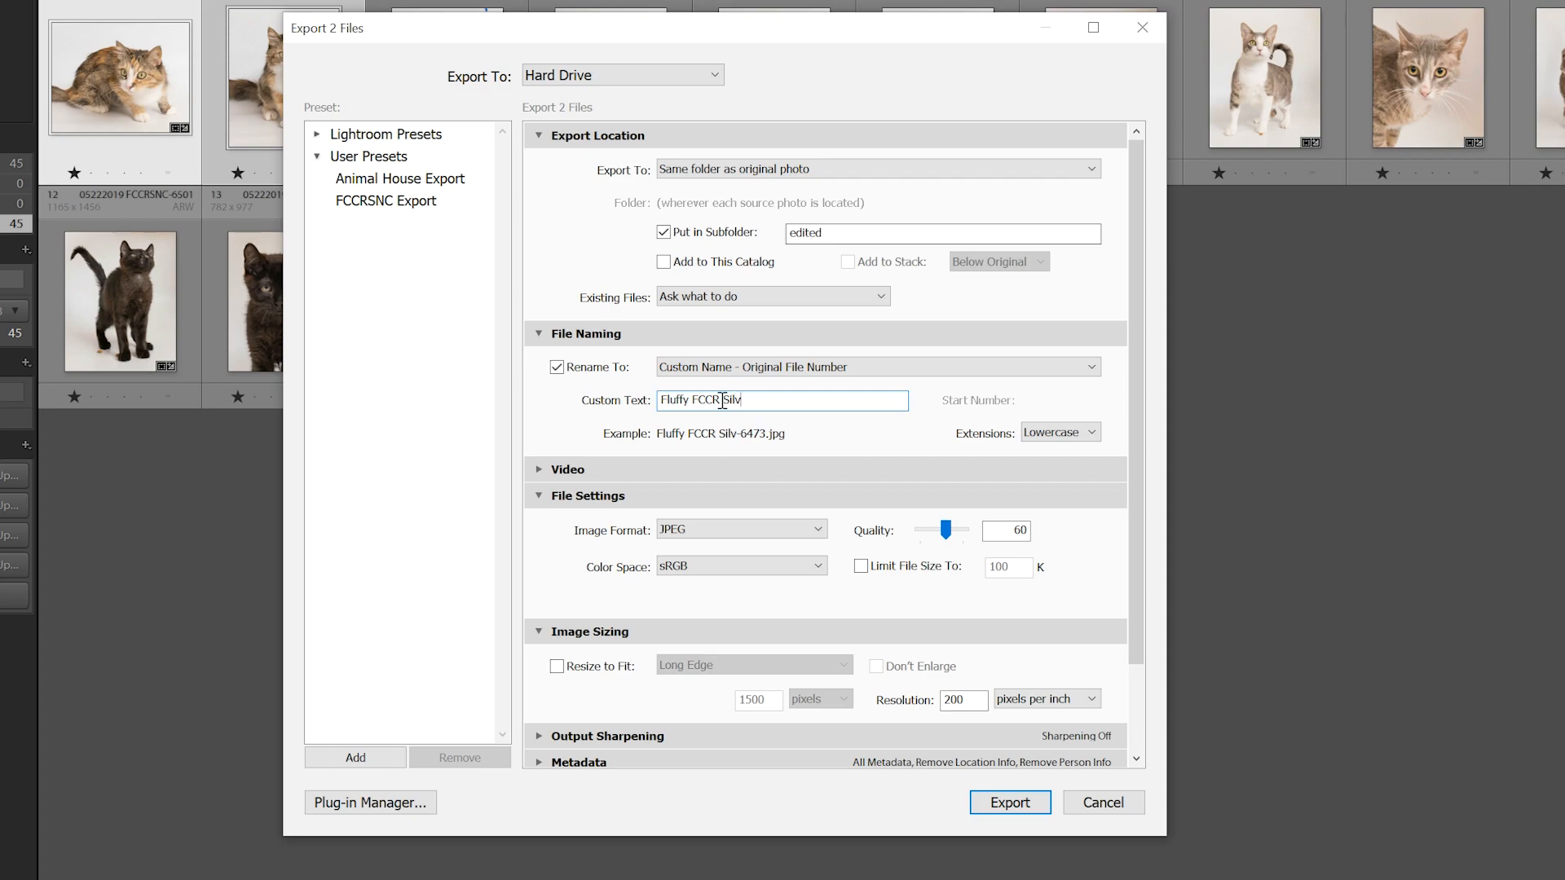
Complete the export's custom file name text as "Fluffy FCCR Silver Paw Studio" and enable resizing to 1500 pixels on the long edge
{"action": "type", "text": "Paw Studio"}
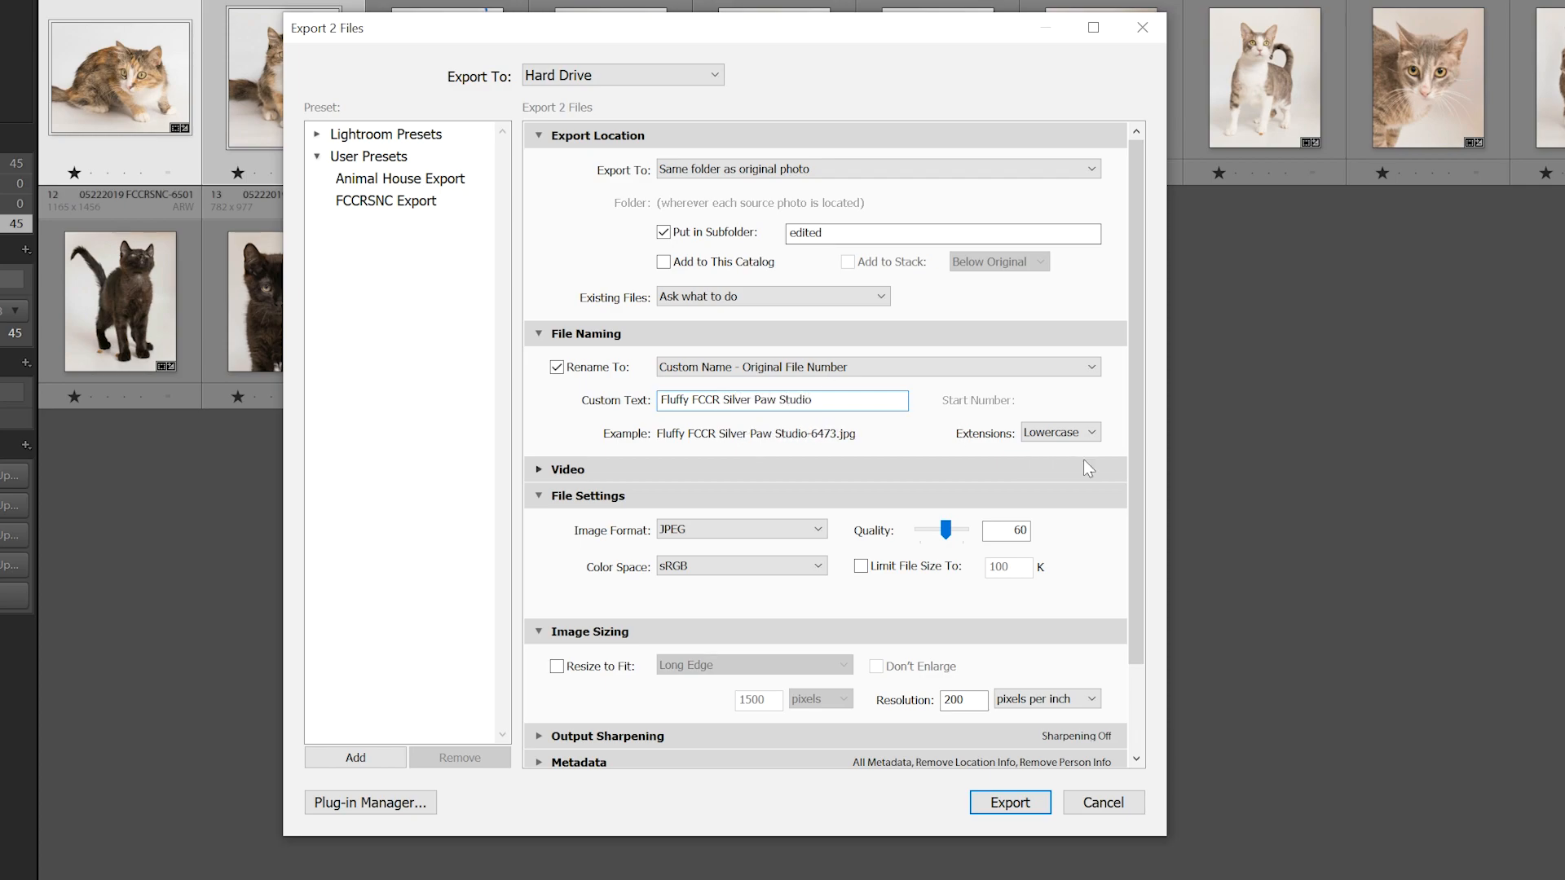
{"action": "scroll", "coordinate": [1132, 447], "scroll_direction": "down", "scroll_amount": 3}
{"action": "left_click", "coordinate": [570, 567]}
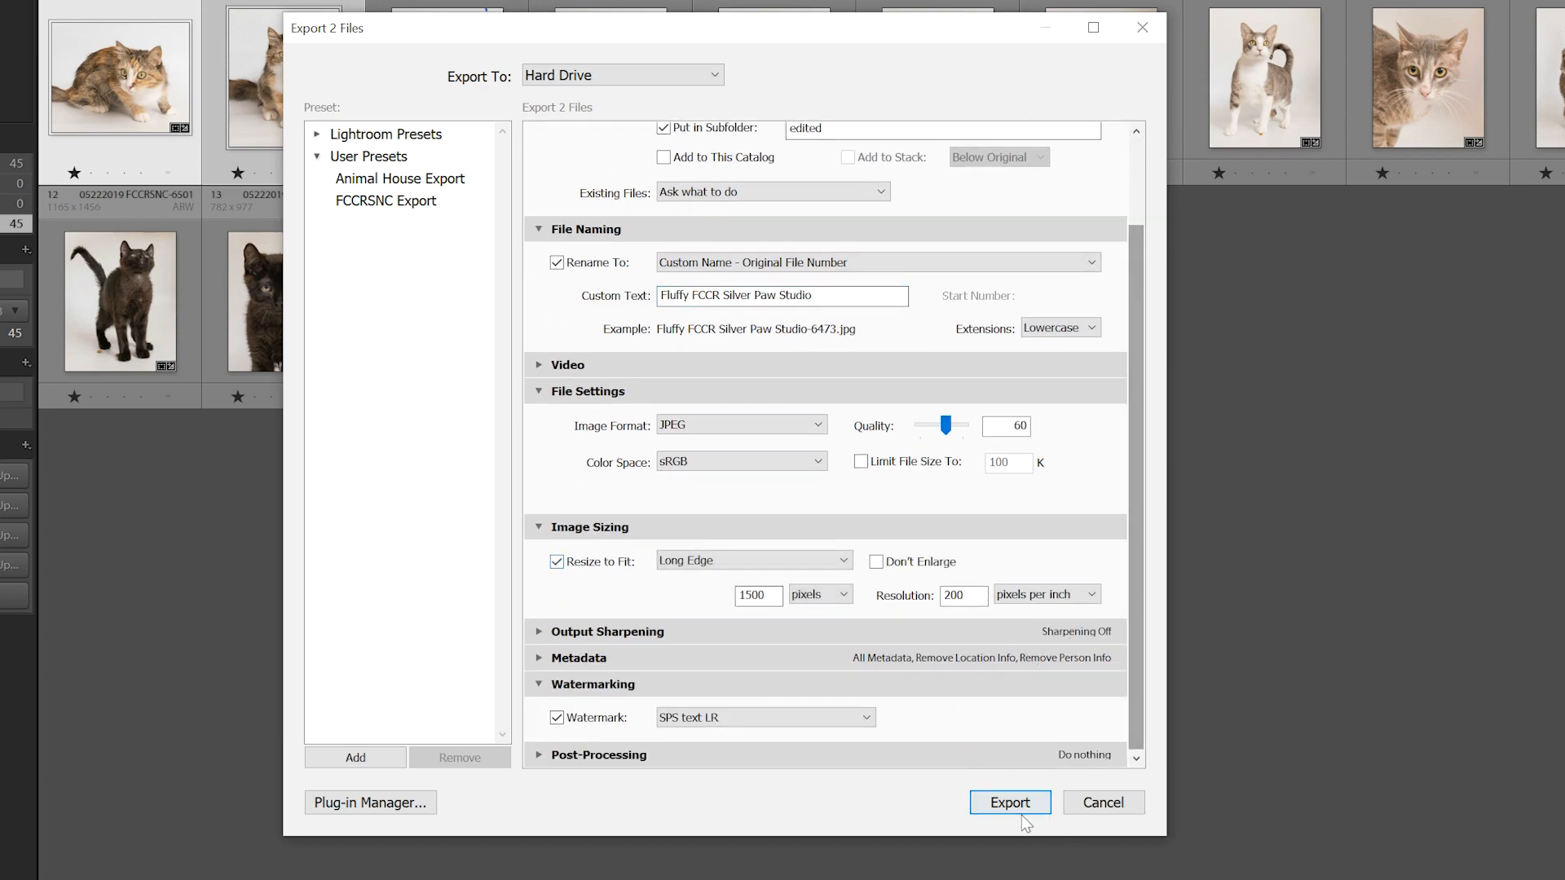
{"action": "left_click", "coordinate": [1102, 803]}
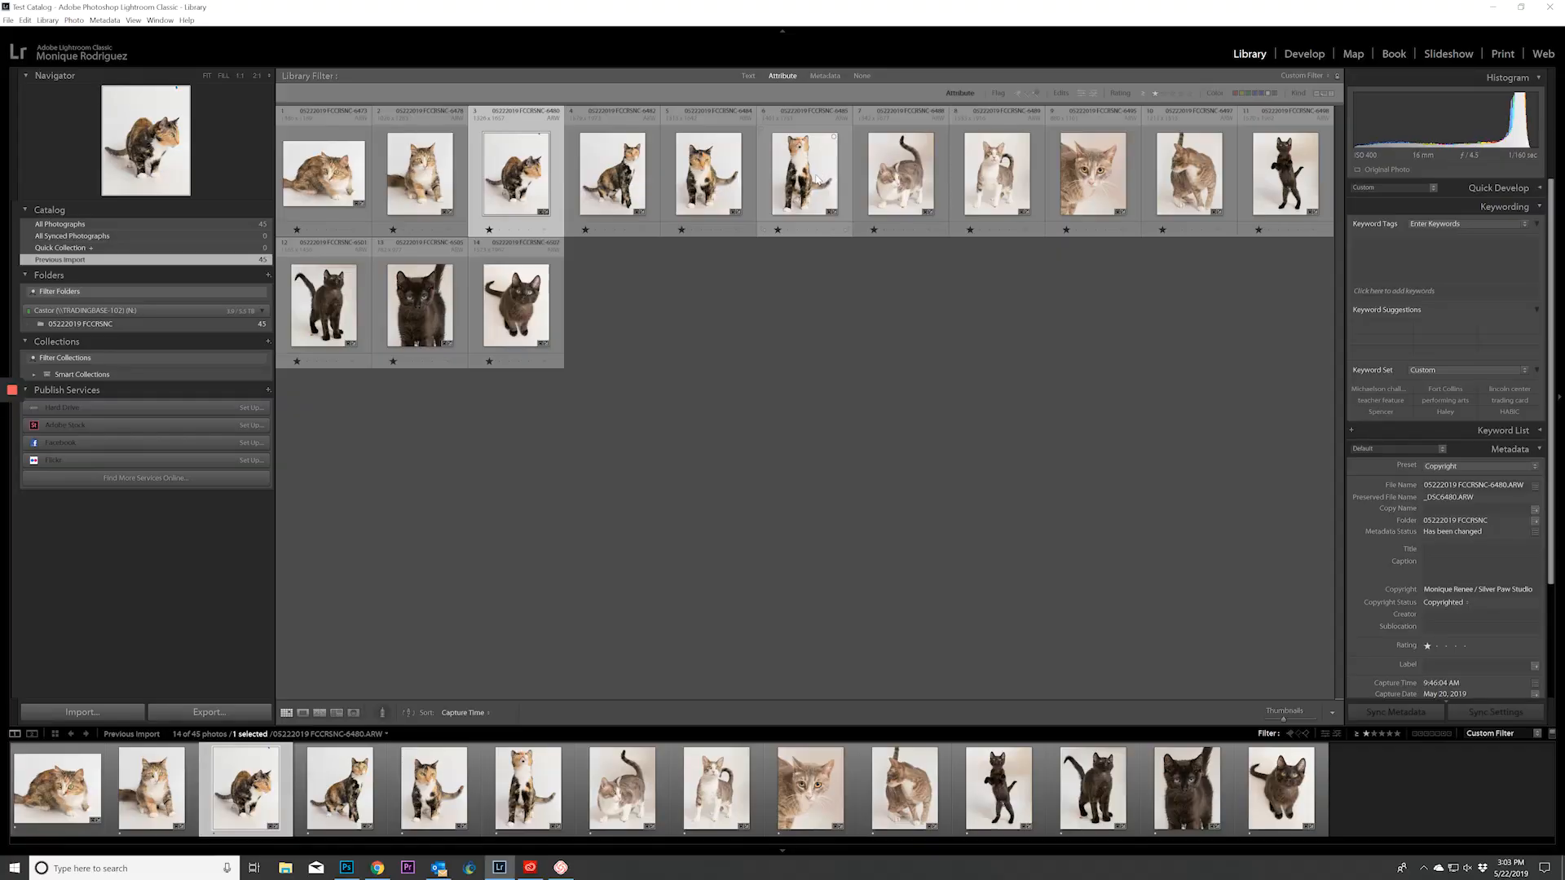
Try the export settings for the third to sixth photos with the custom name text "Bernie FCCR Silver Paw Studio", without exporting
{"action": "left_click", "coordinate": [816, 173], "text": "shift"}
{"action": "right_click", "coordinate": [808, 186]}
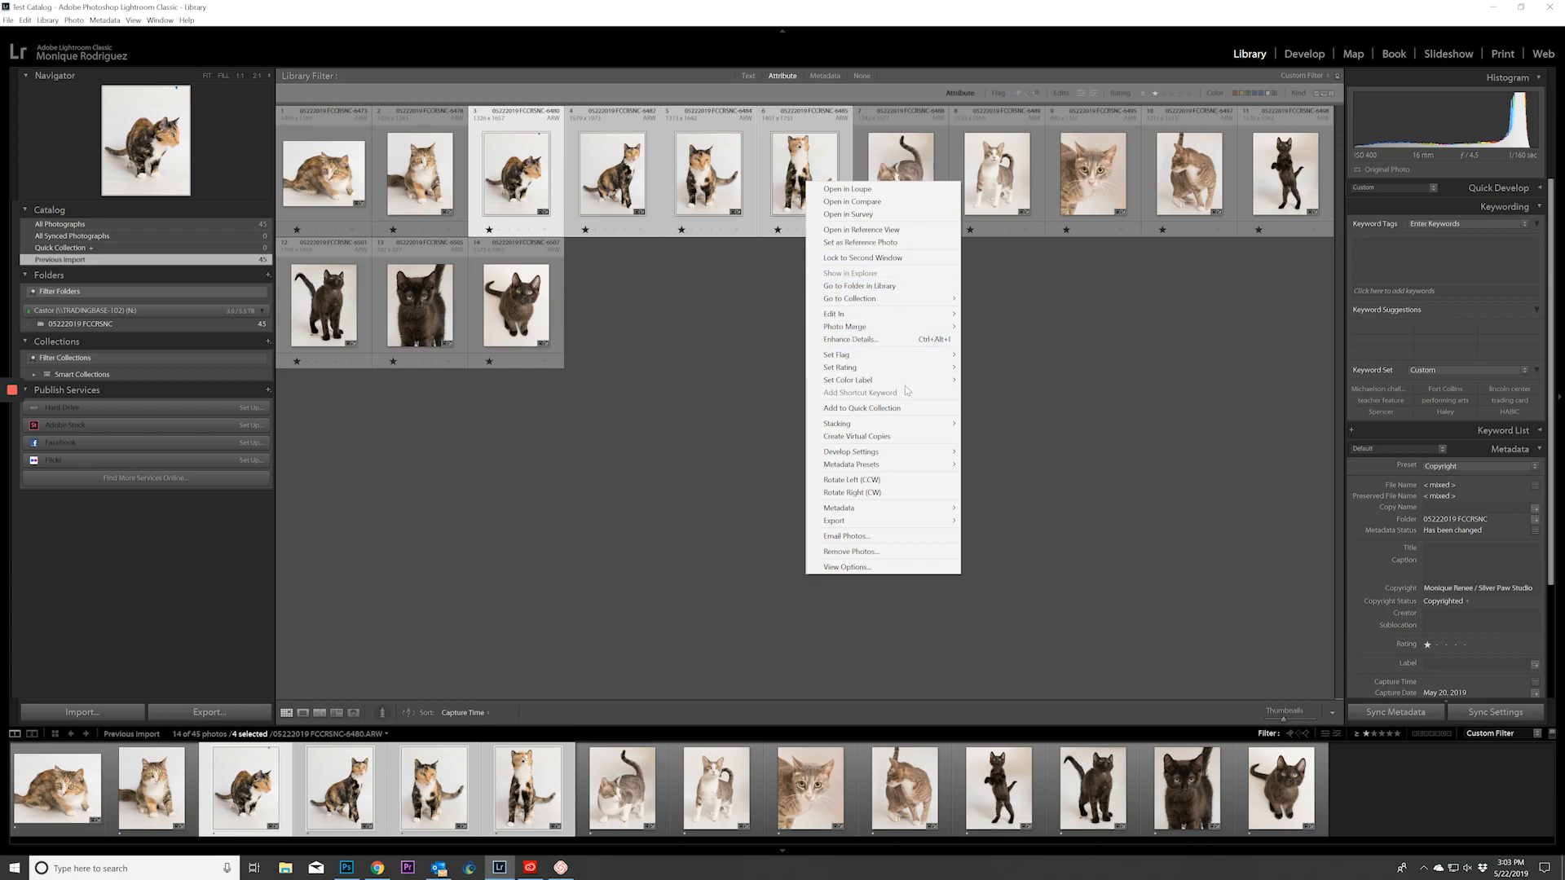
{"action": "mouse_move", "coordinate": [913, 520]}
{"action": "left_click", "coordinate": [1035, 520]}
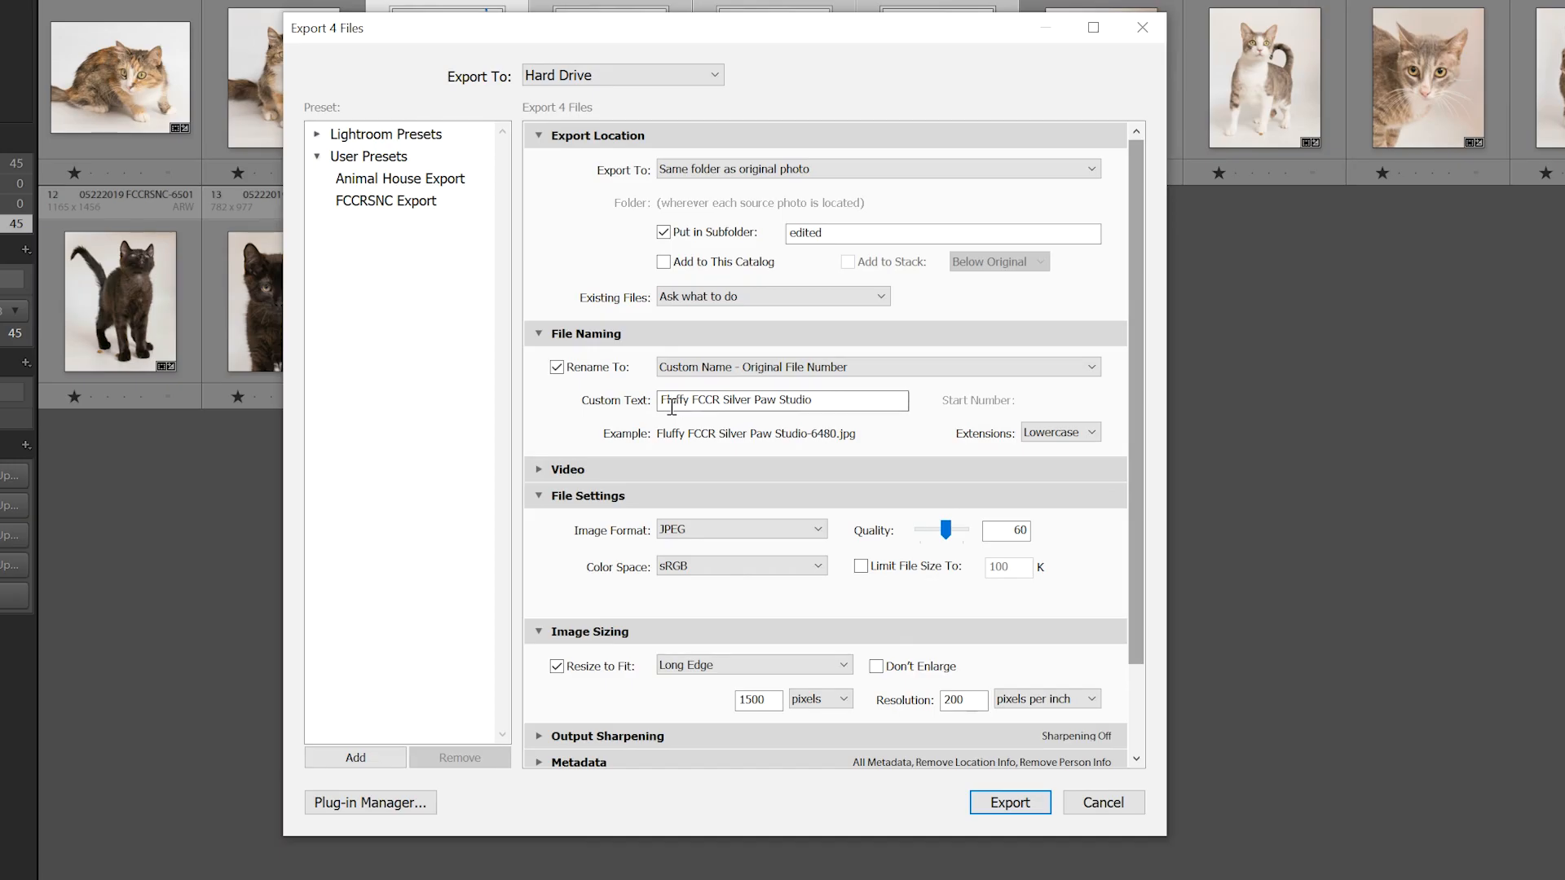
{"action": "double_click", "coordinate": [649, 362]}
{"action": "type", "text": "Bernie"}
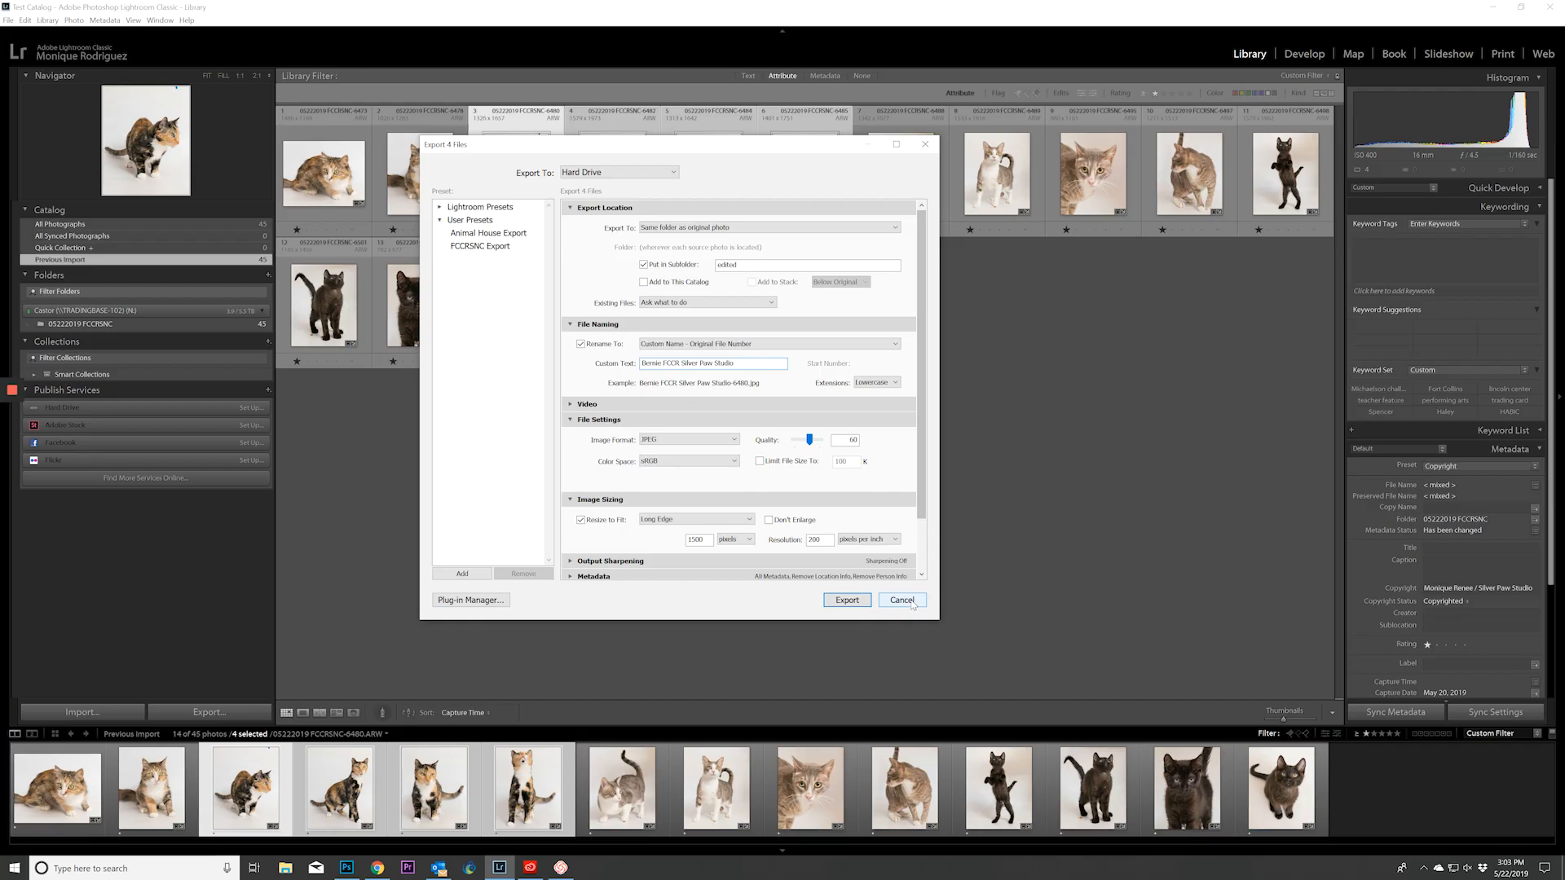
{"action": "left_click", "coordinate": [1103, 802]}
Open the export settings for the two grey-and-white cat photos and change the pet's name in the custom text to "Sophie"
{"action": "left_click", "coordinate": [935, 221]}
{"action": "left_click", "coordinate": [1011, 181], "text": "ctrl"}
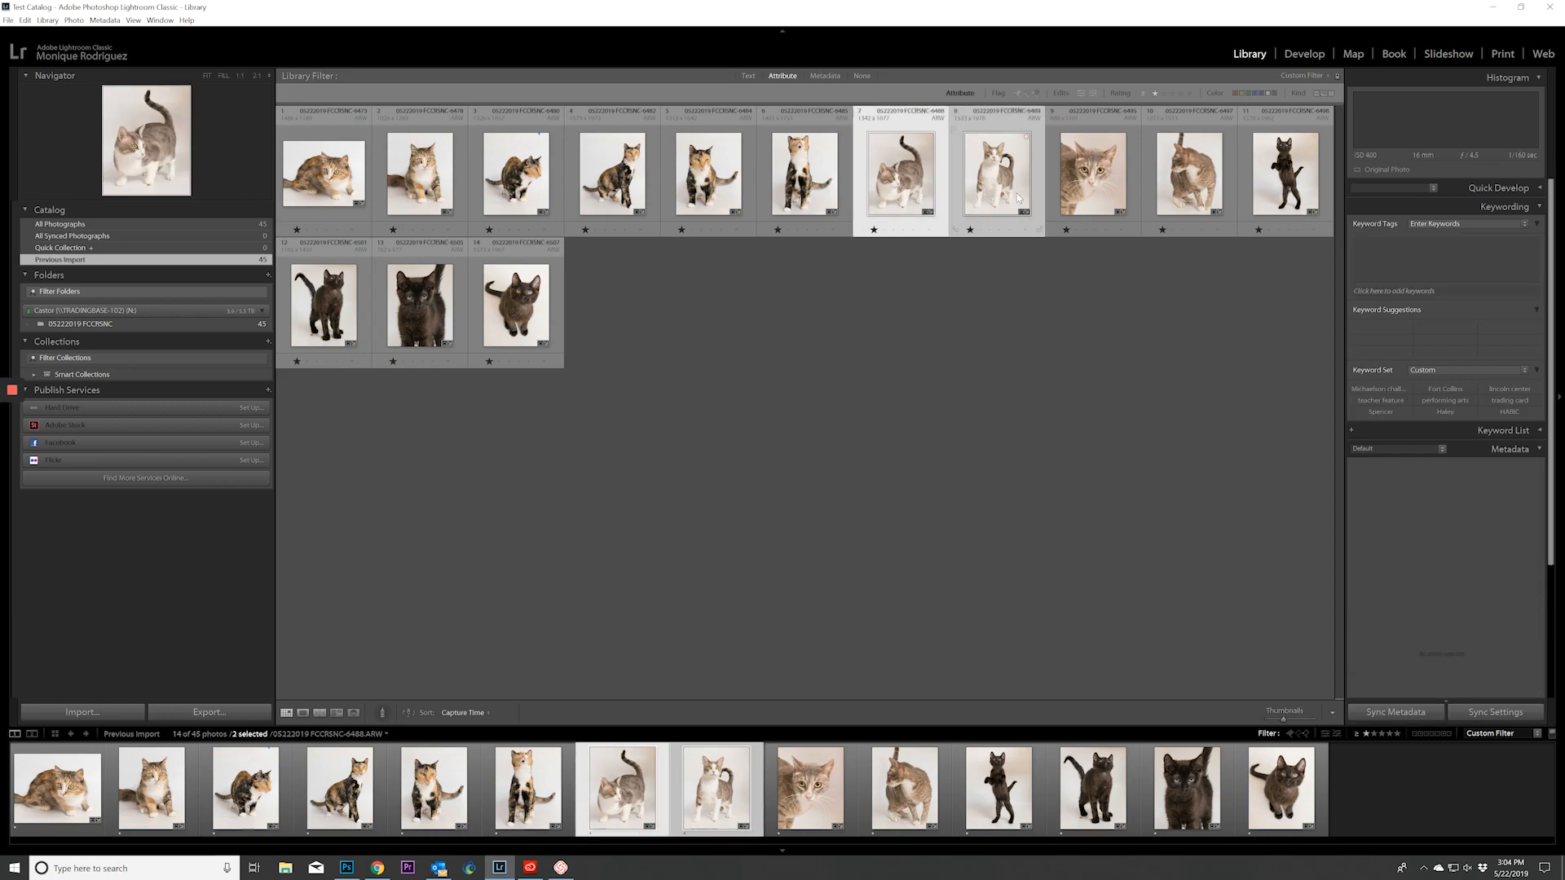
{"action": "right_click", "coordinate": [1011, 181]}
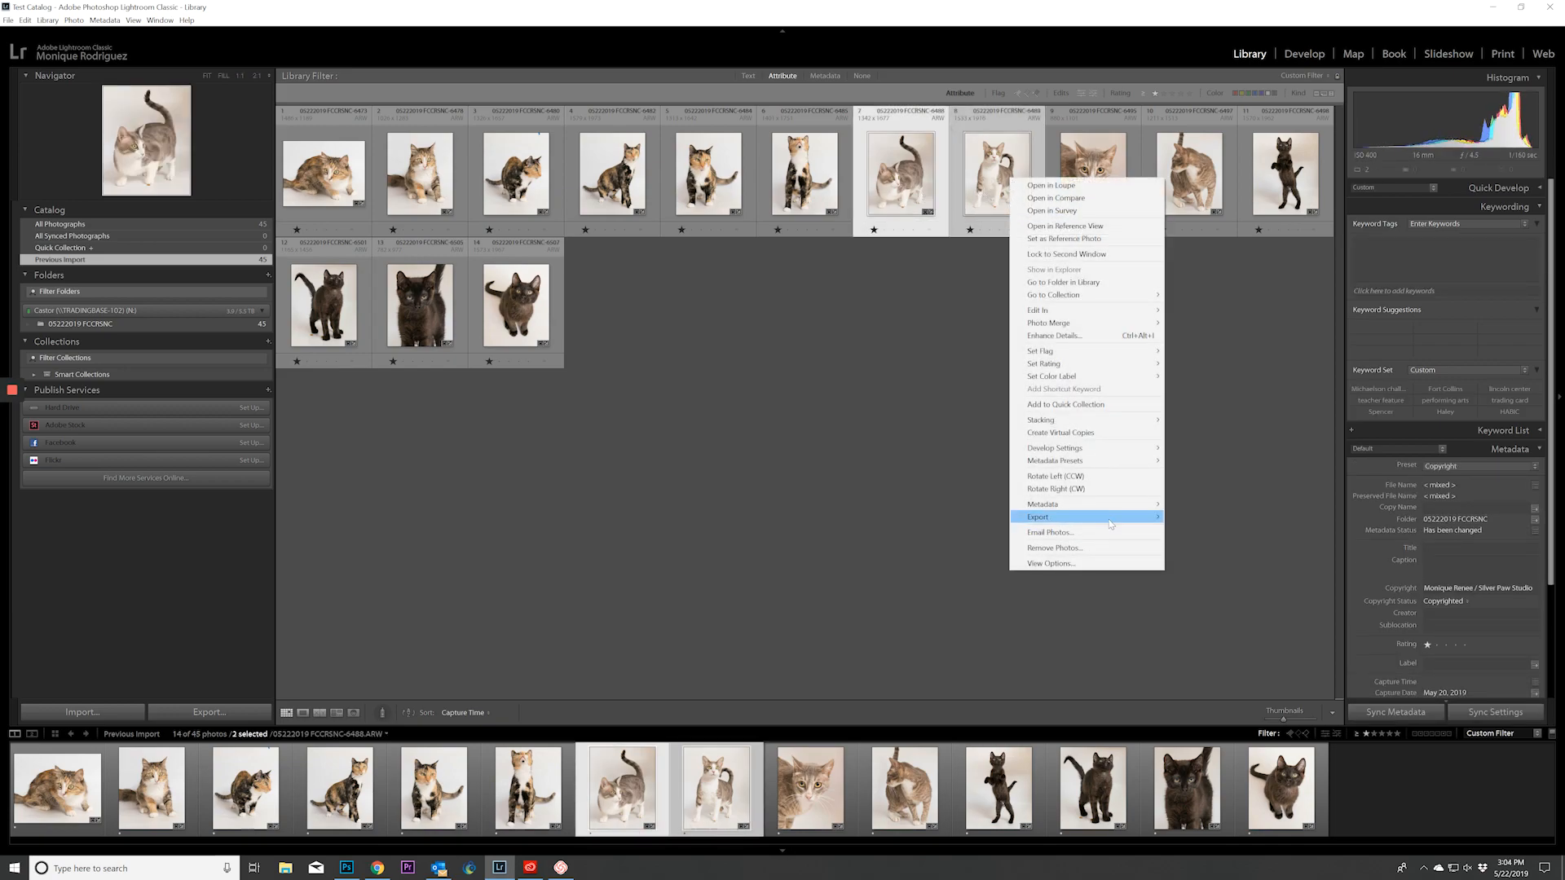
{"action": "left_click", "coordinate": [1191, 517]}
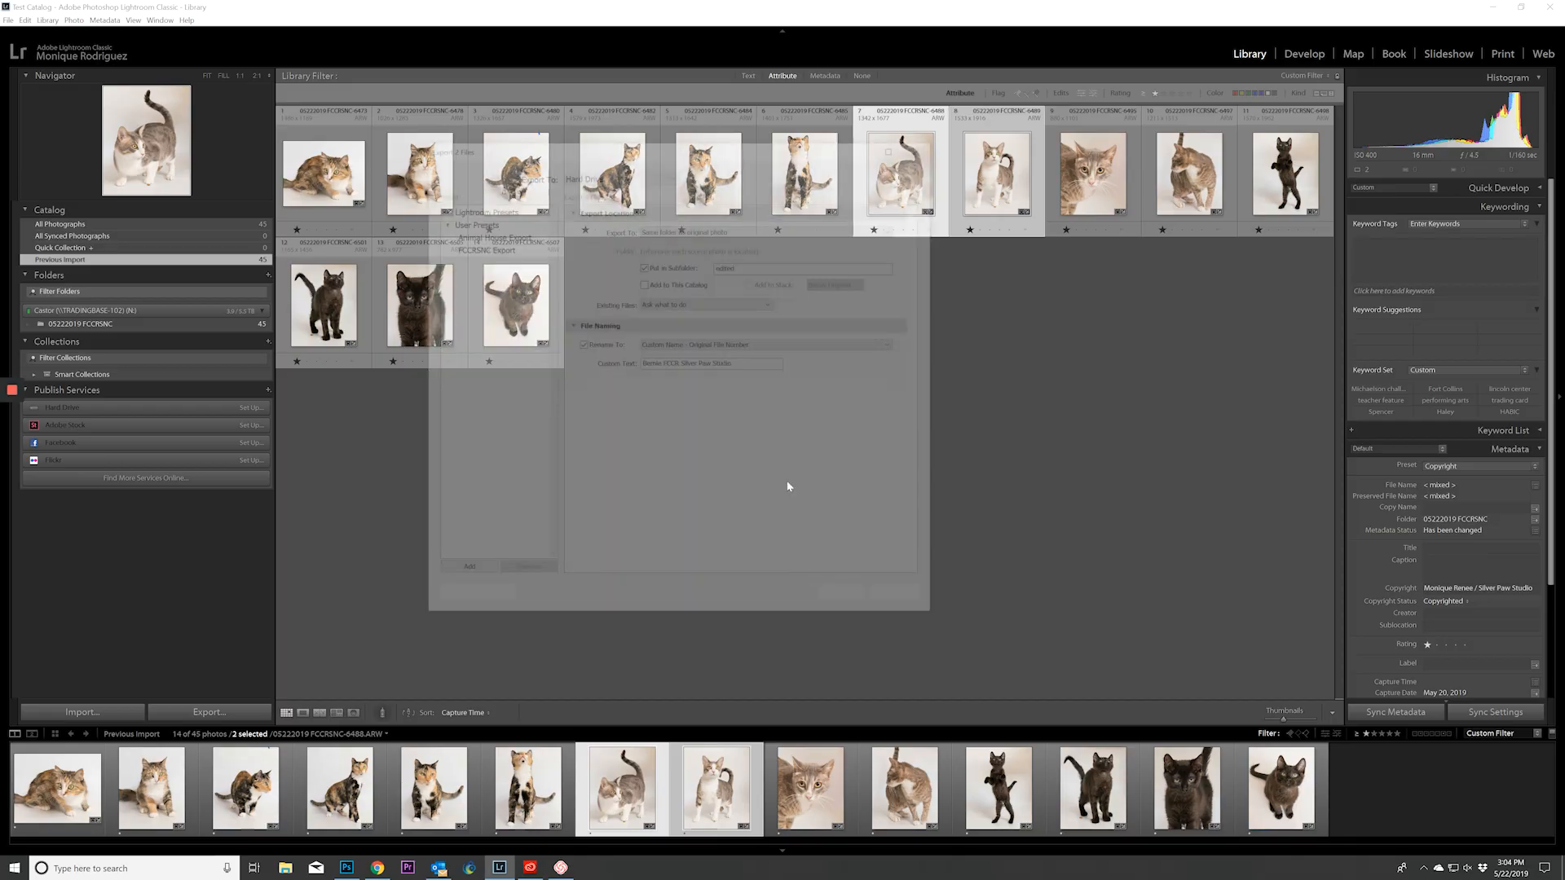
{"action": "double_click", "coordinate": [689, 403]}
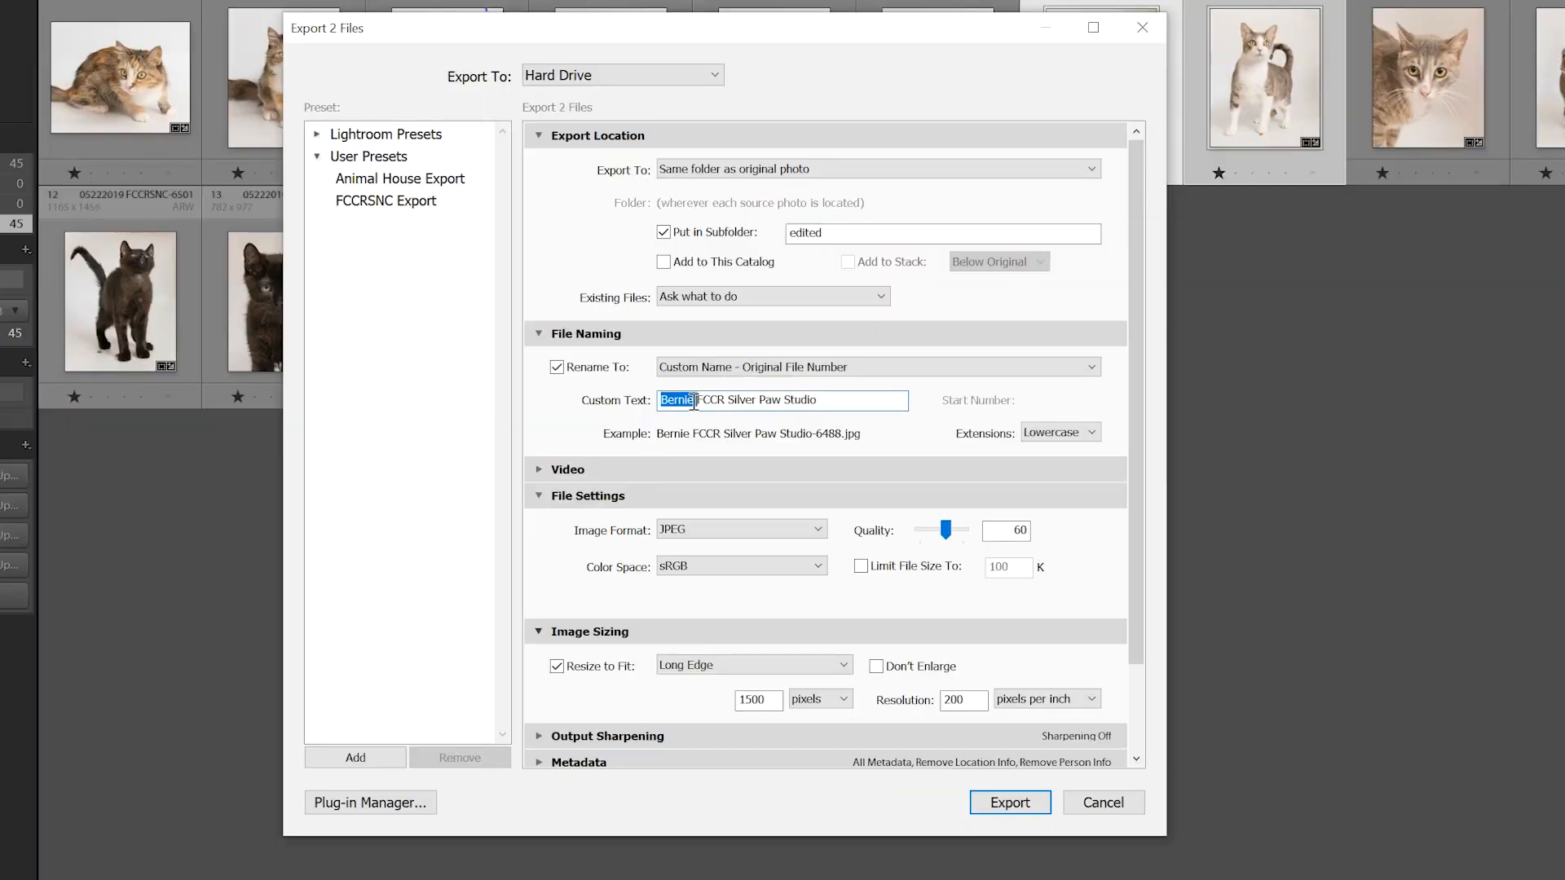
{"action": "type", "text": "Sophie"}
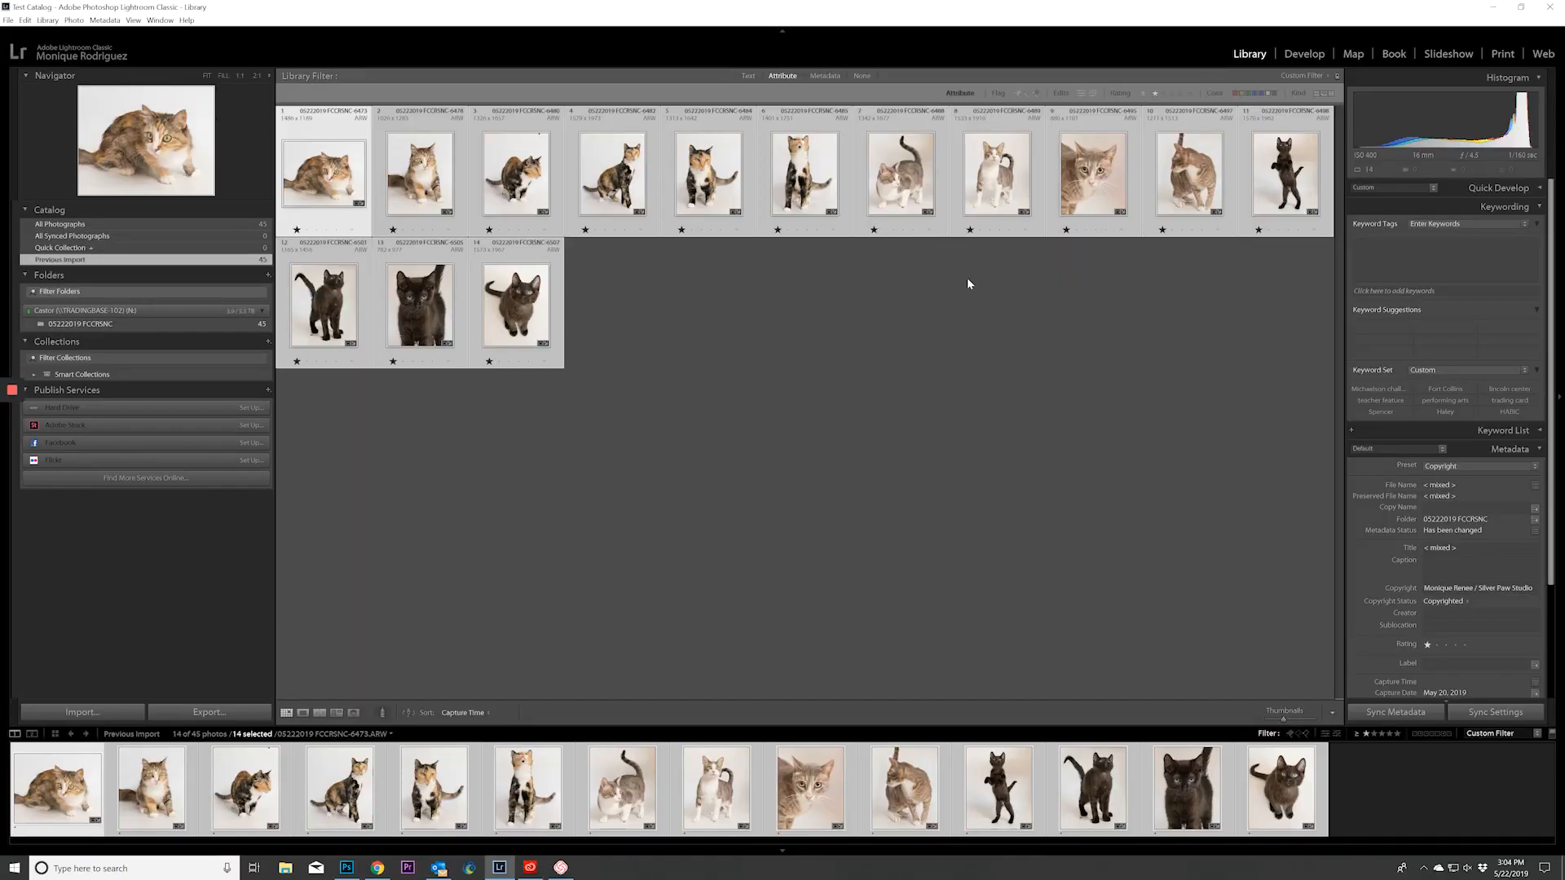
Open the export settings for all the selected photos
{"action": "right_click", "coordinate": [894, 189]}
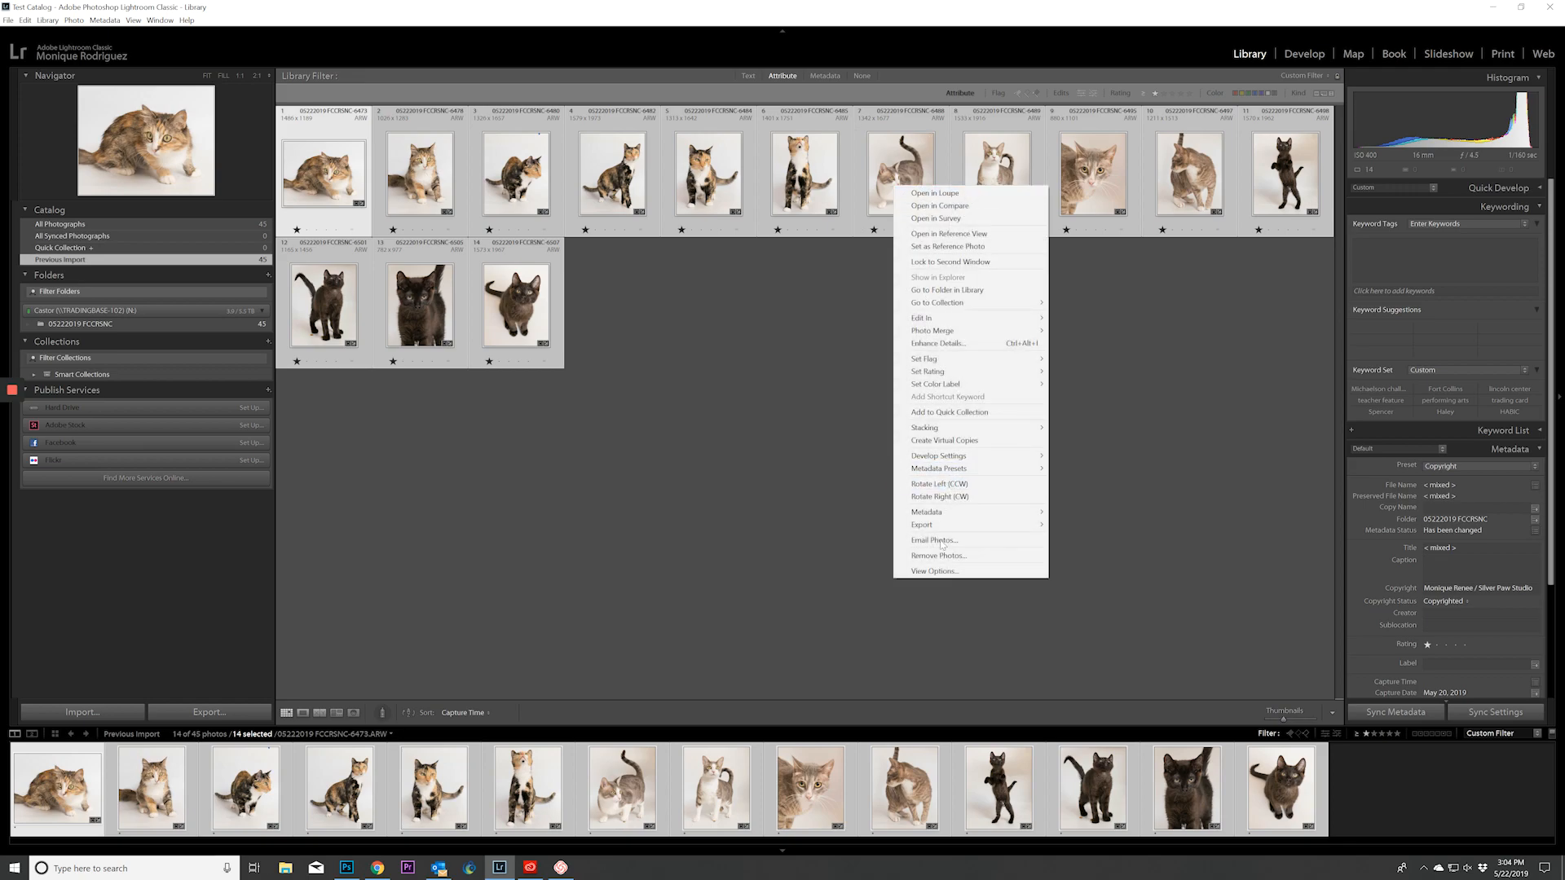
{"action": "mouse_move", "coordinate": [950, 529]}
{"action": "left_click", "coordinate": [1076, 527]}
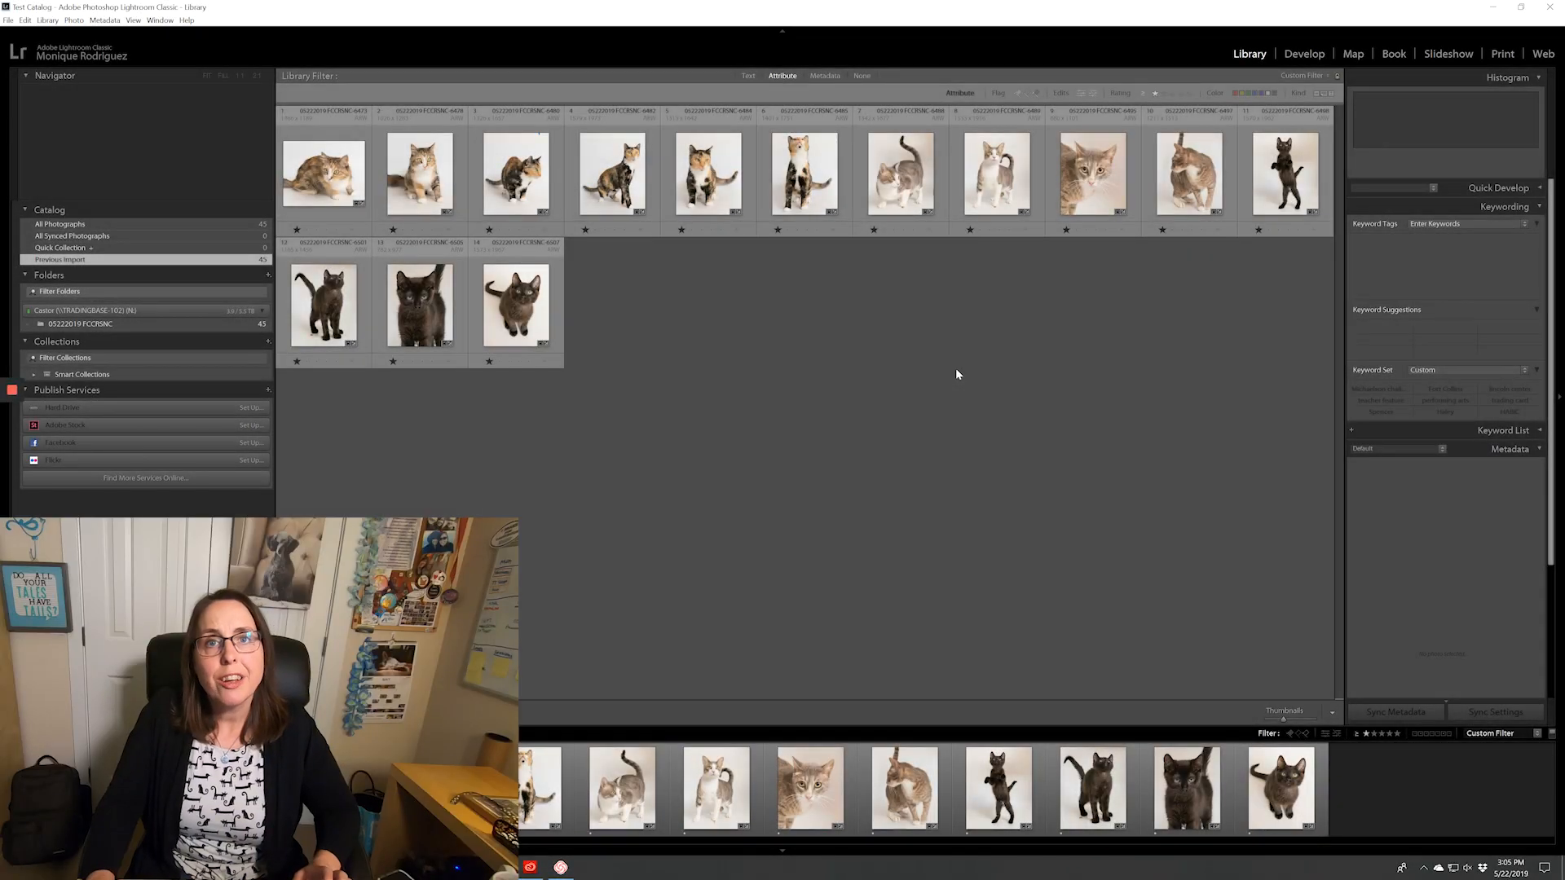
Set the title metadata of the first two photos to "Fluffy" and check it on each photo
{"action": "left_click", "coordinate": [323, 173]}
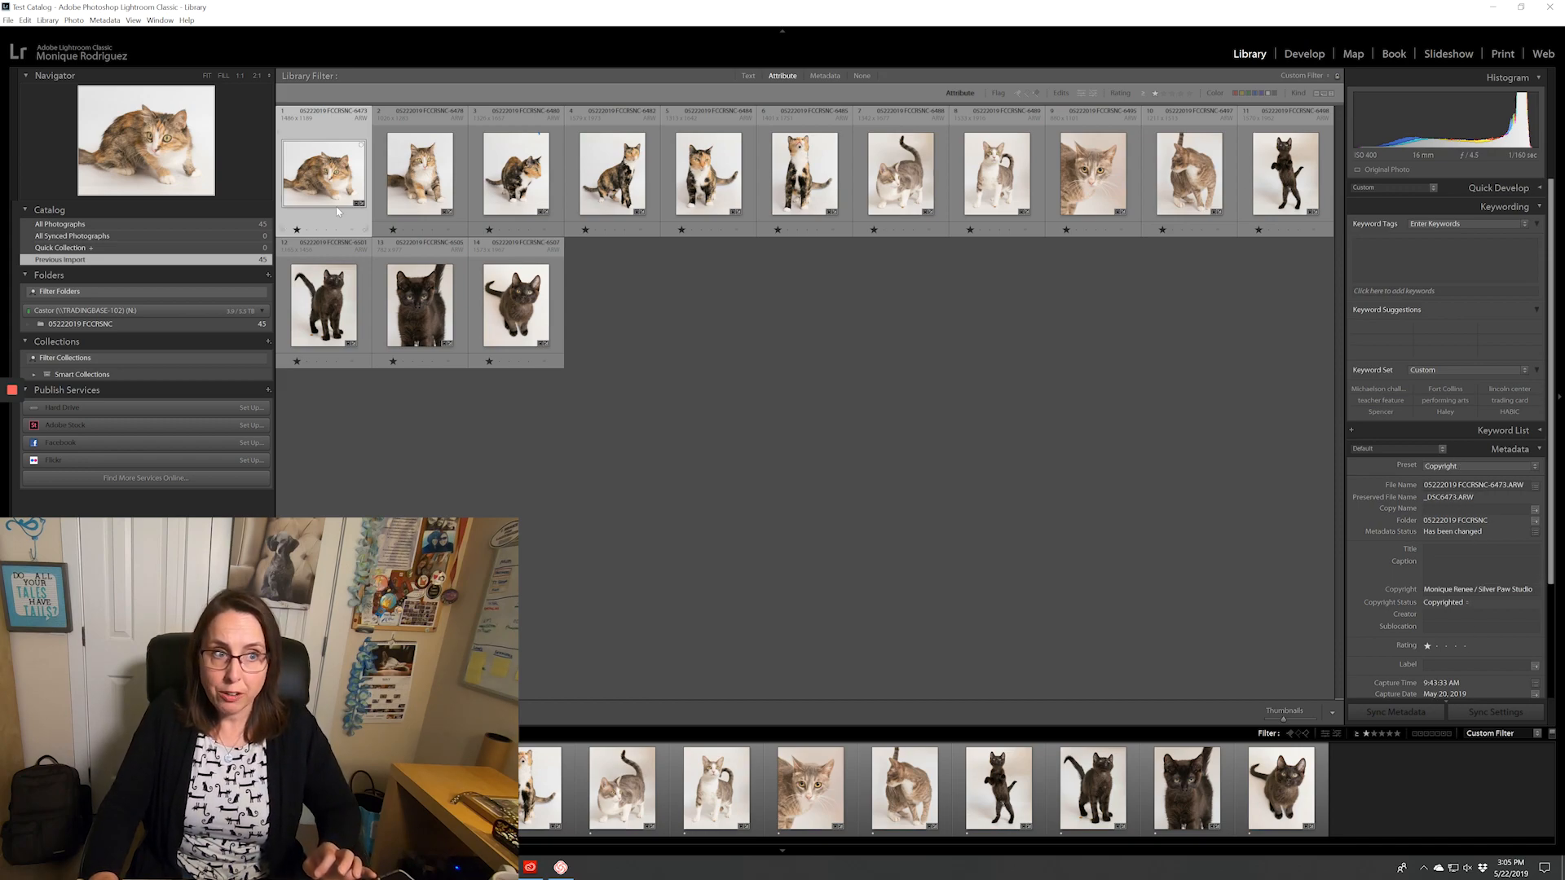
{"action": "left_click", "coordinate": [422, 169], "text": "ctrl"}
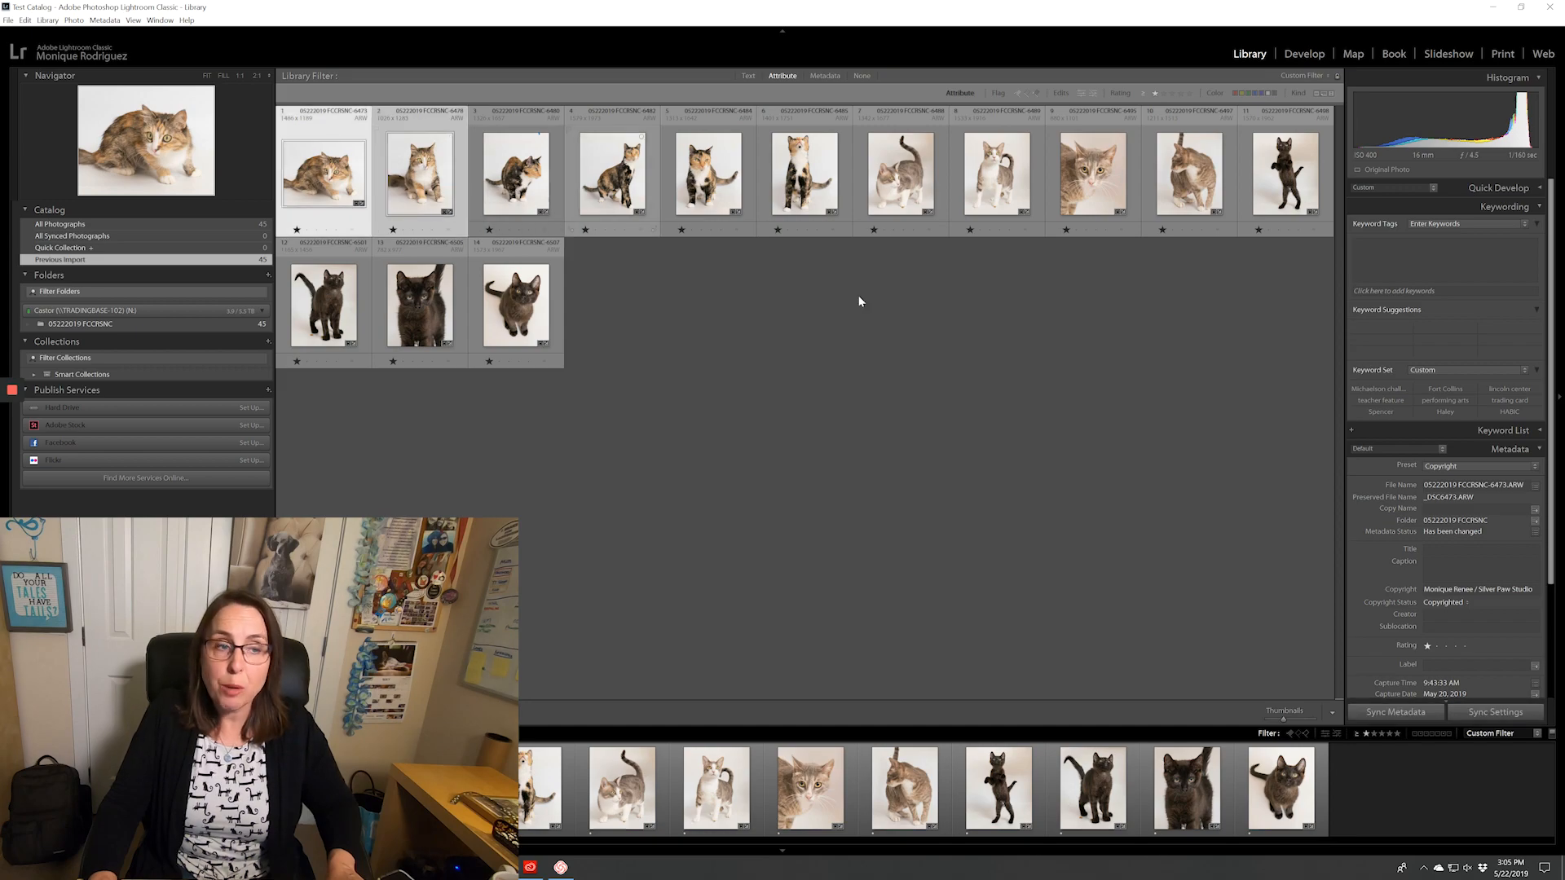
{"action": "left_click", "coordinate": [1460, 548]}
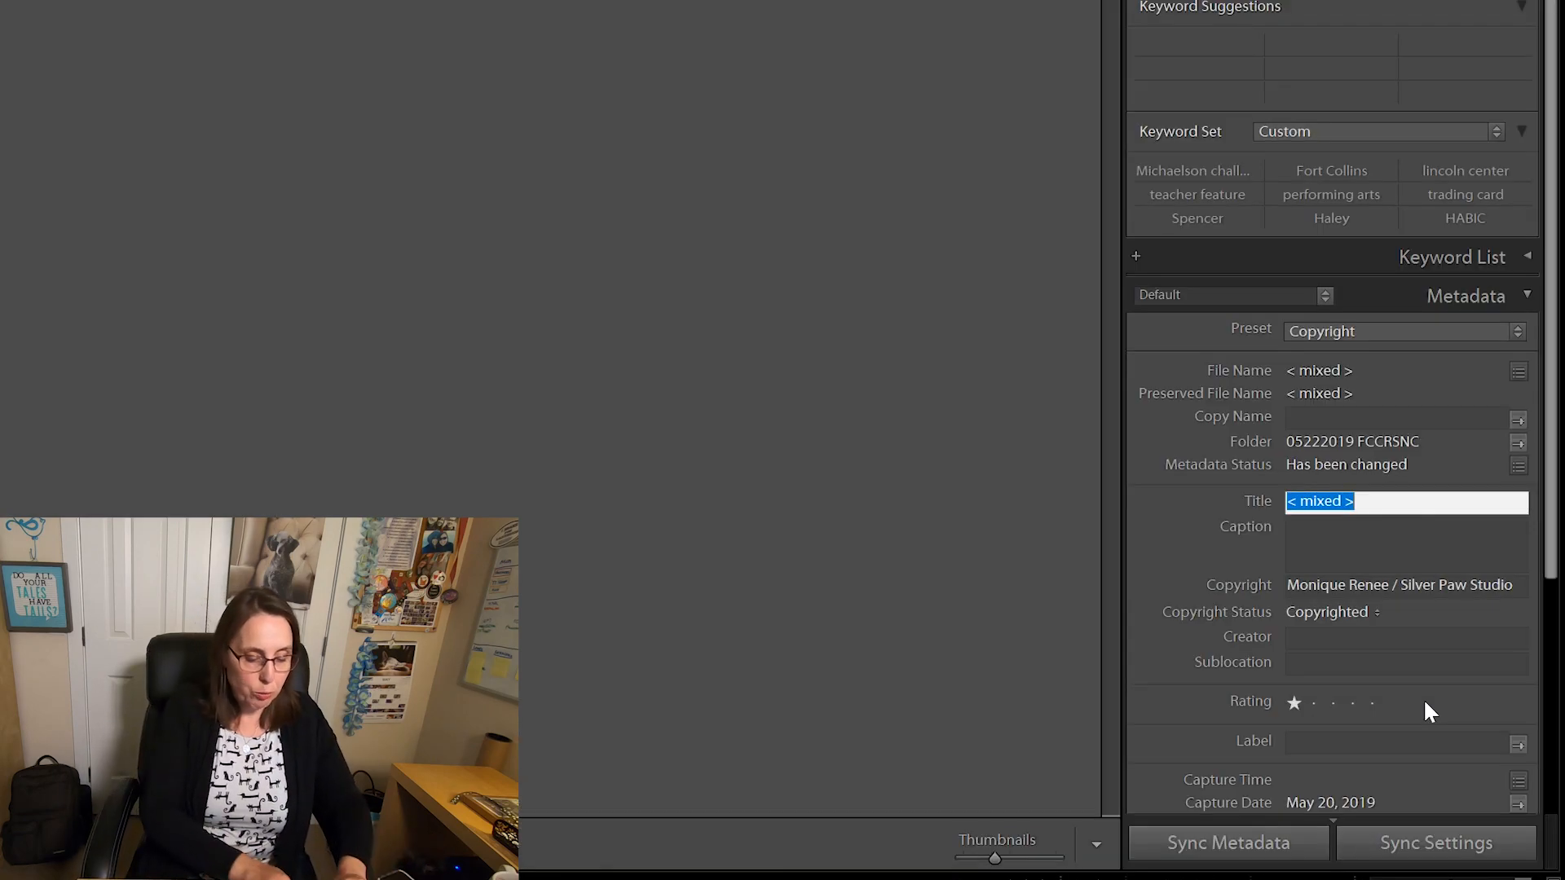
{"action": "type", "text": "Fluffy"}
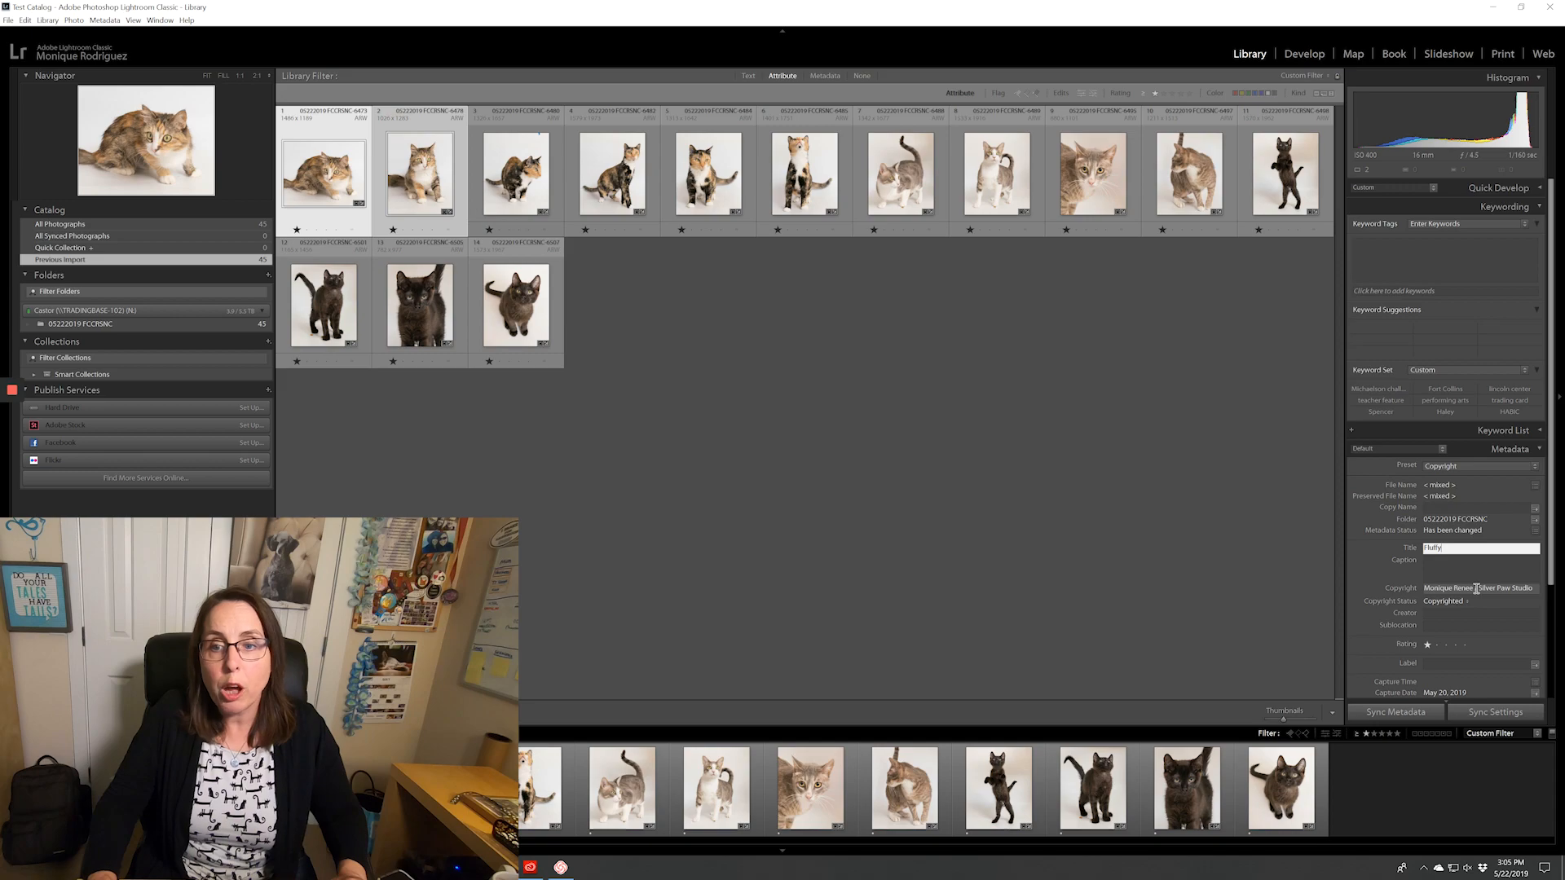
{"action": "key", "text": "Return"}
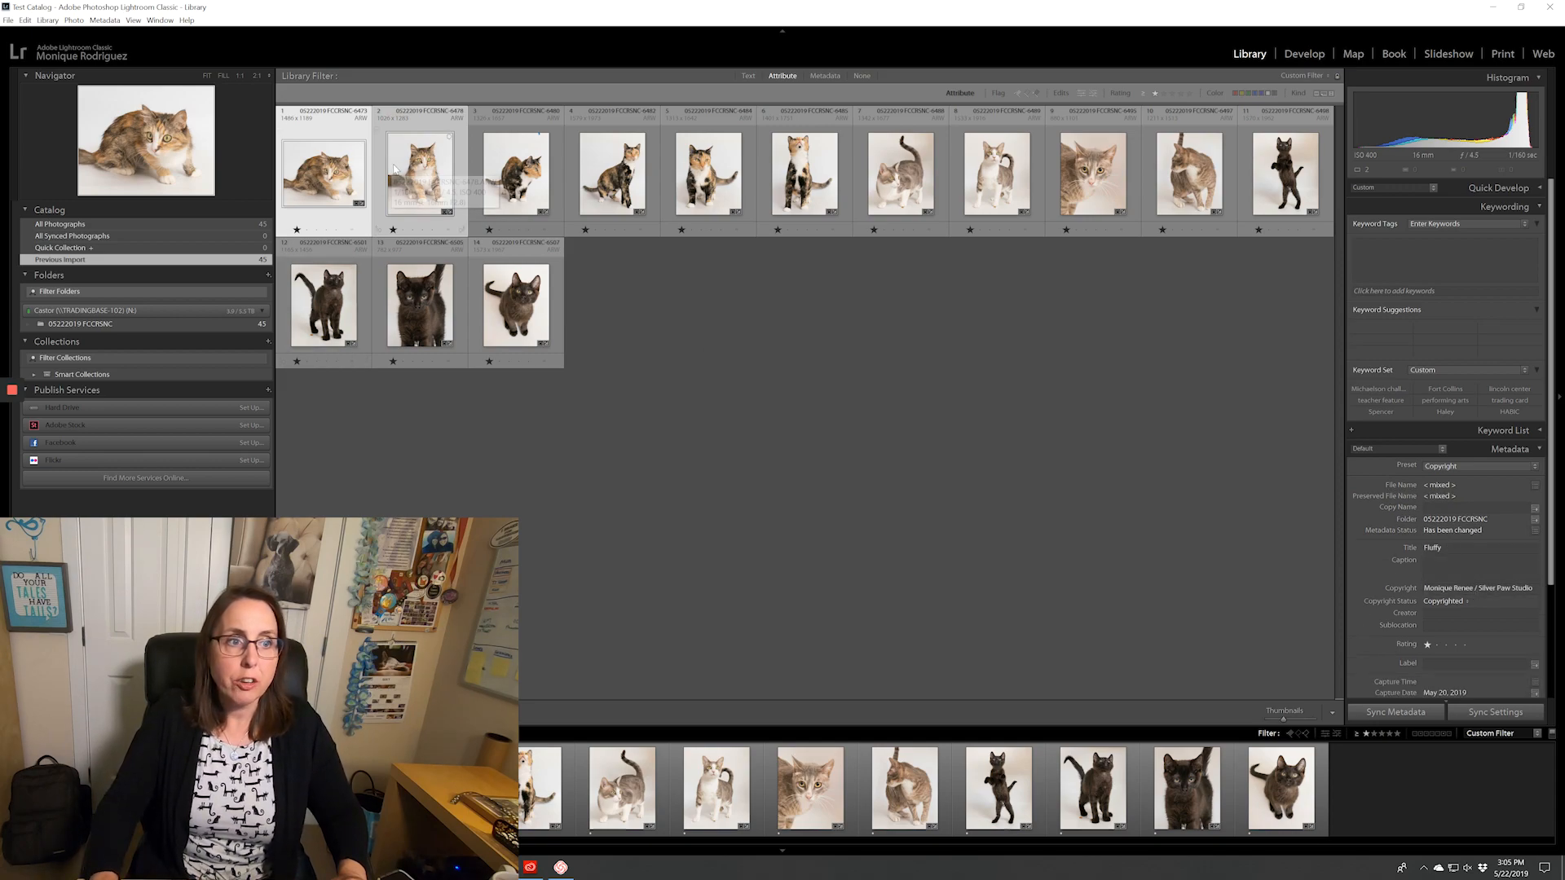
{"action": "left_click", "coordinate": [416, 167]}
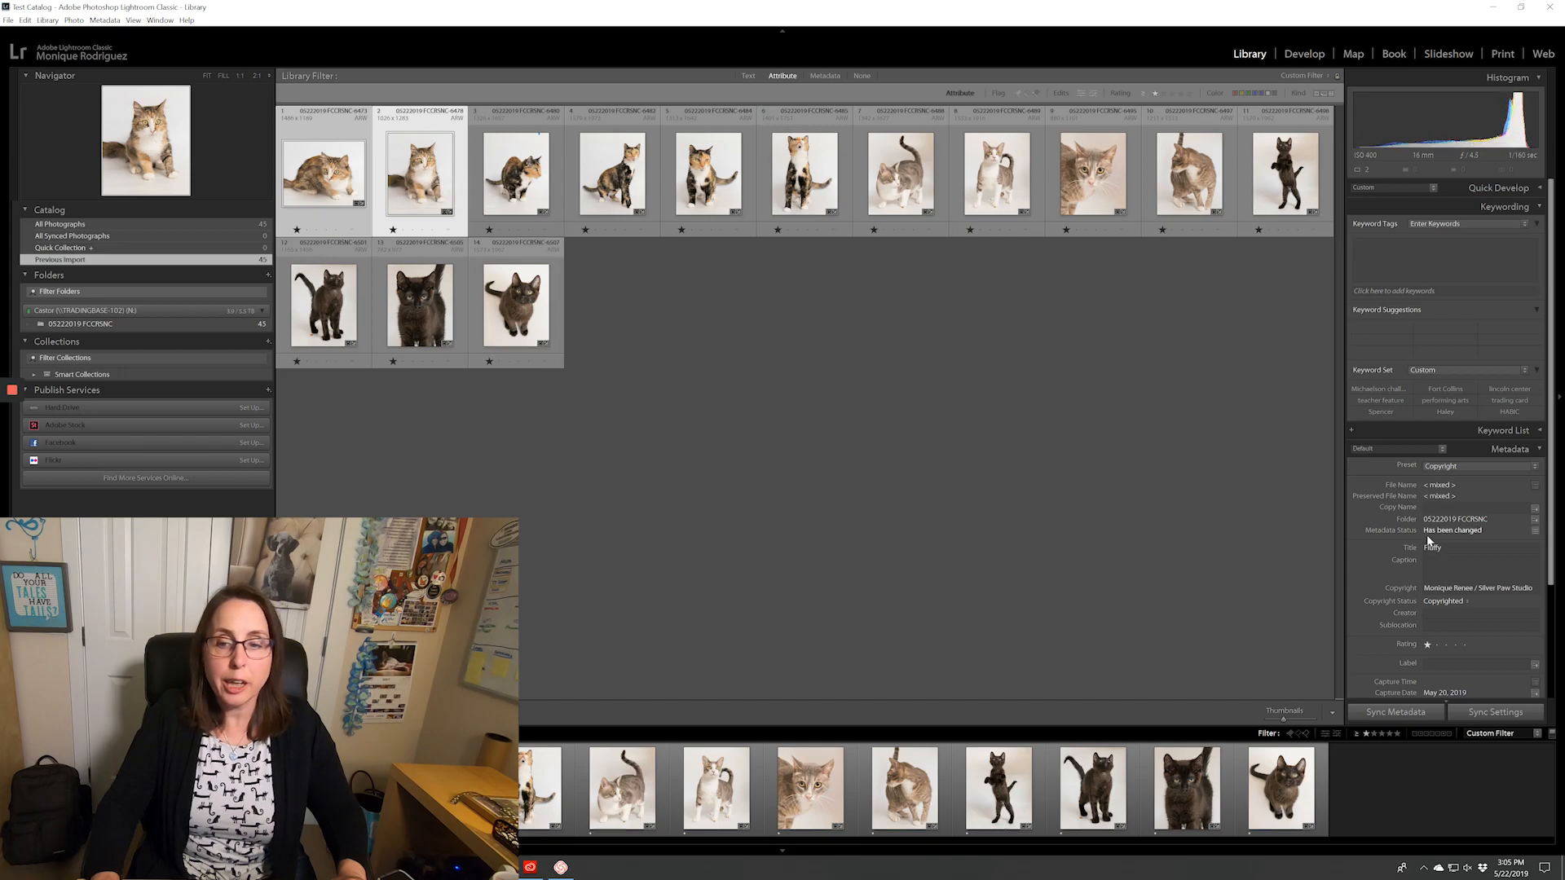
{"action": "left_click", "coordinate": [348, 186]}
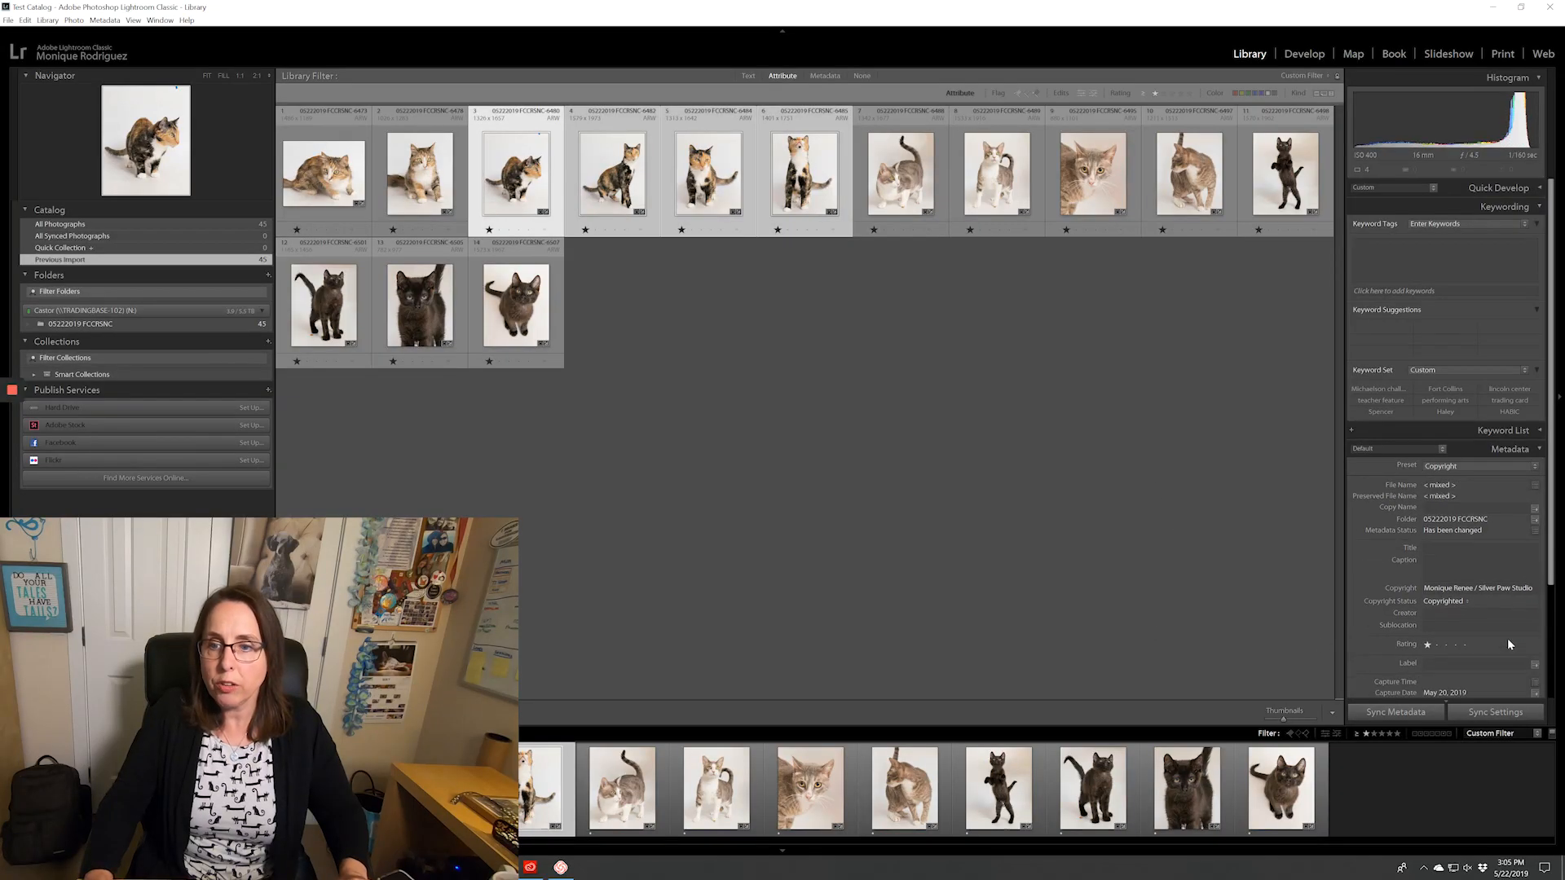
Set the title metadata of the third to sixth photos to "Bernie"
{"action": "left_click", "coordinate": [1467, 549]}
{"action": "type", "text": "Bernie"}
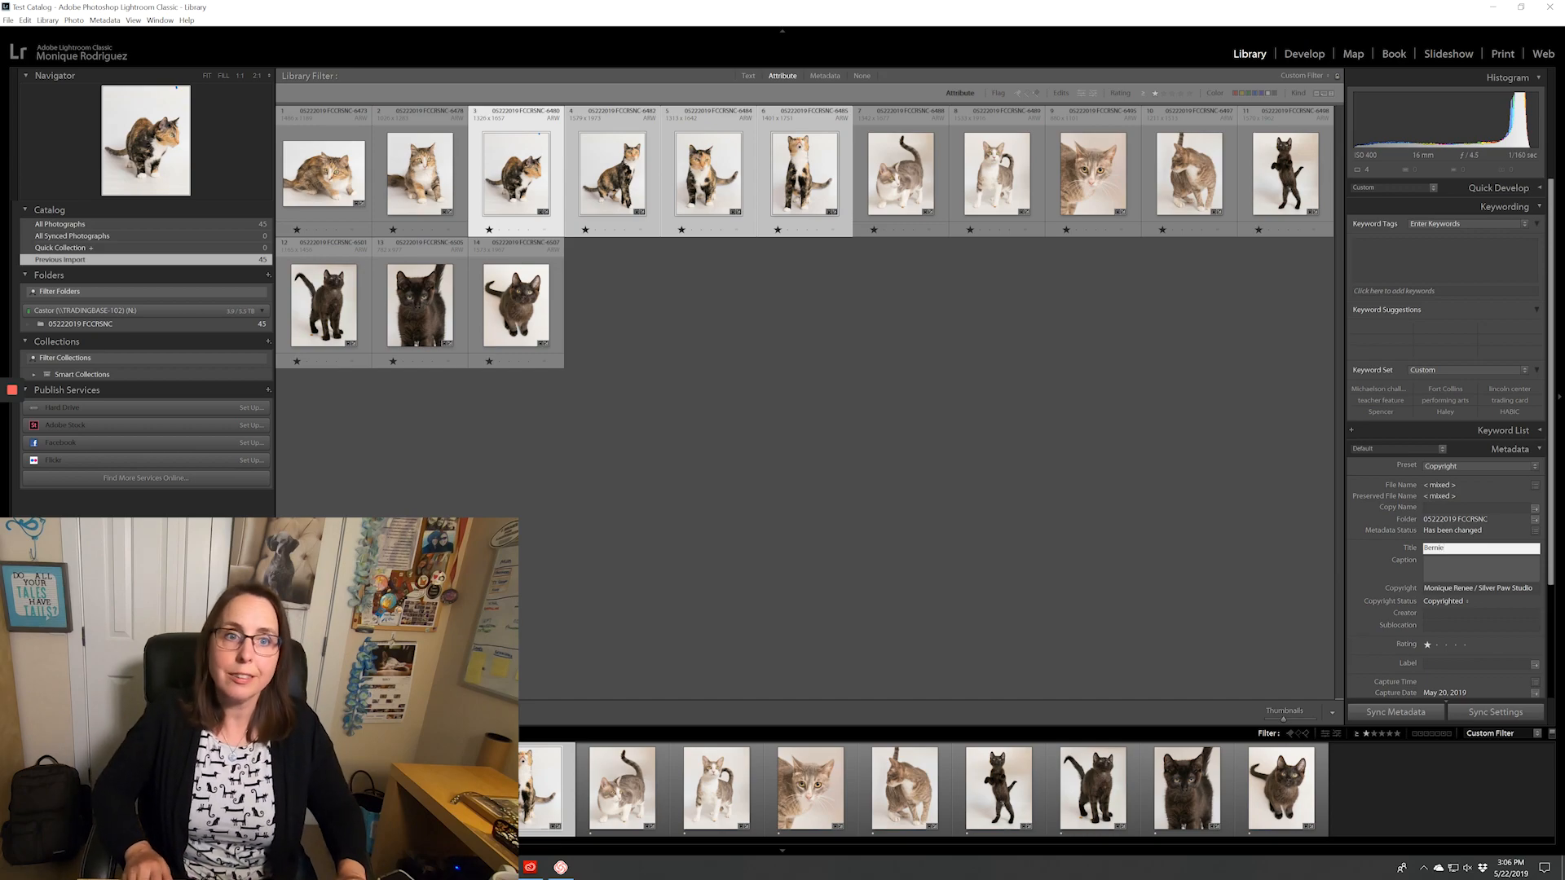
{"action": "key", "text": "Return"}
Select the two grey-and-white cat photos and set their title metadata to "Sophie"
{"action": "left_click", "coordinate": [901, 175]}
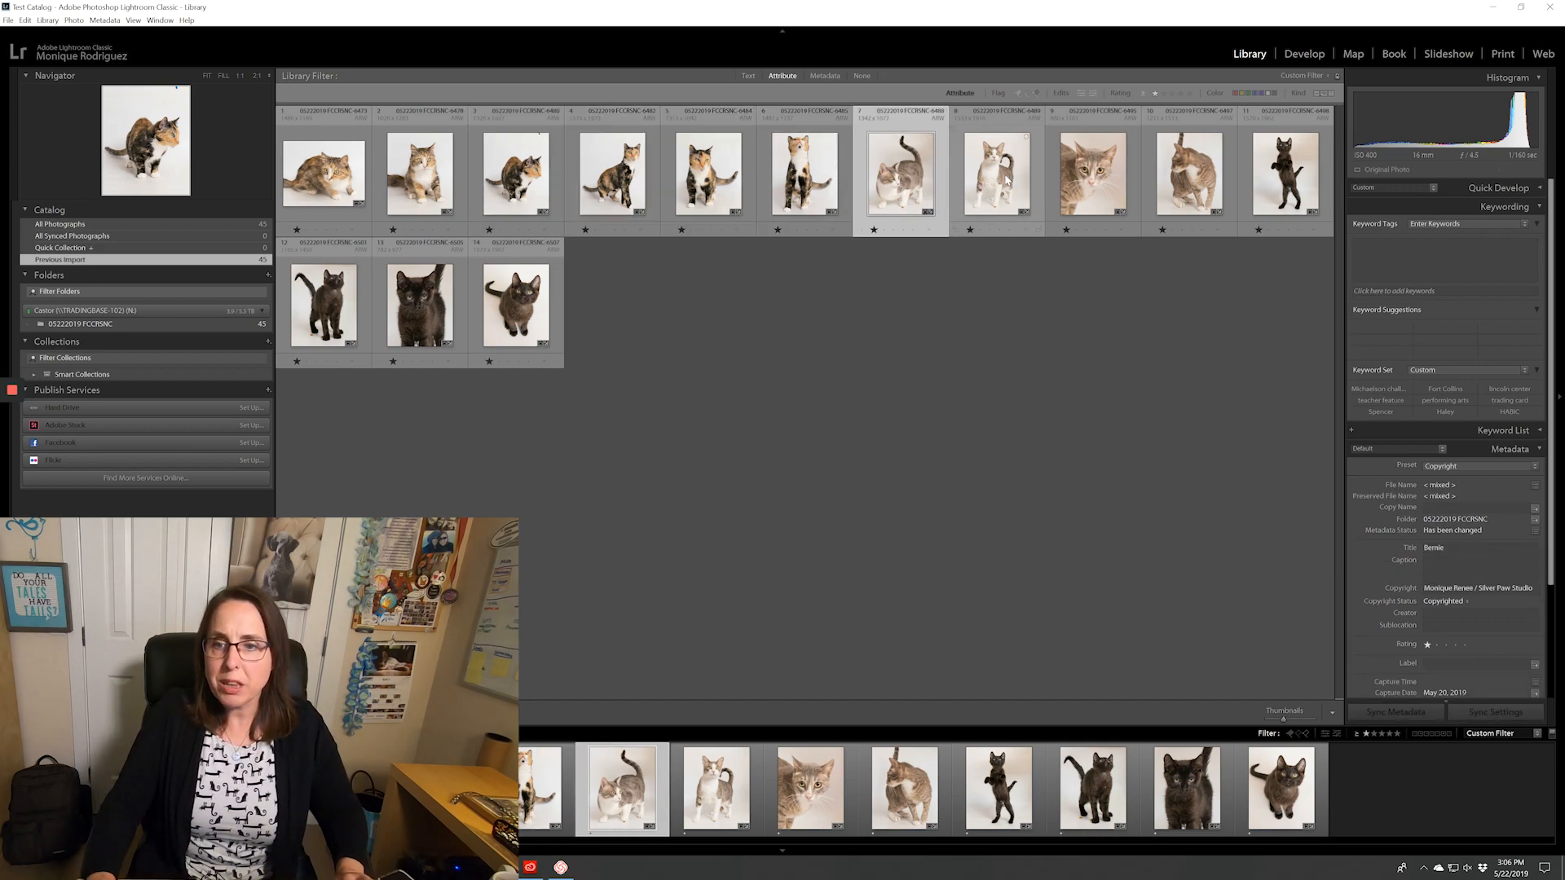
{"action": "key", "text": "shift+Right"}
{"action": "left_click", "coordinate": [1449, 549]}
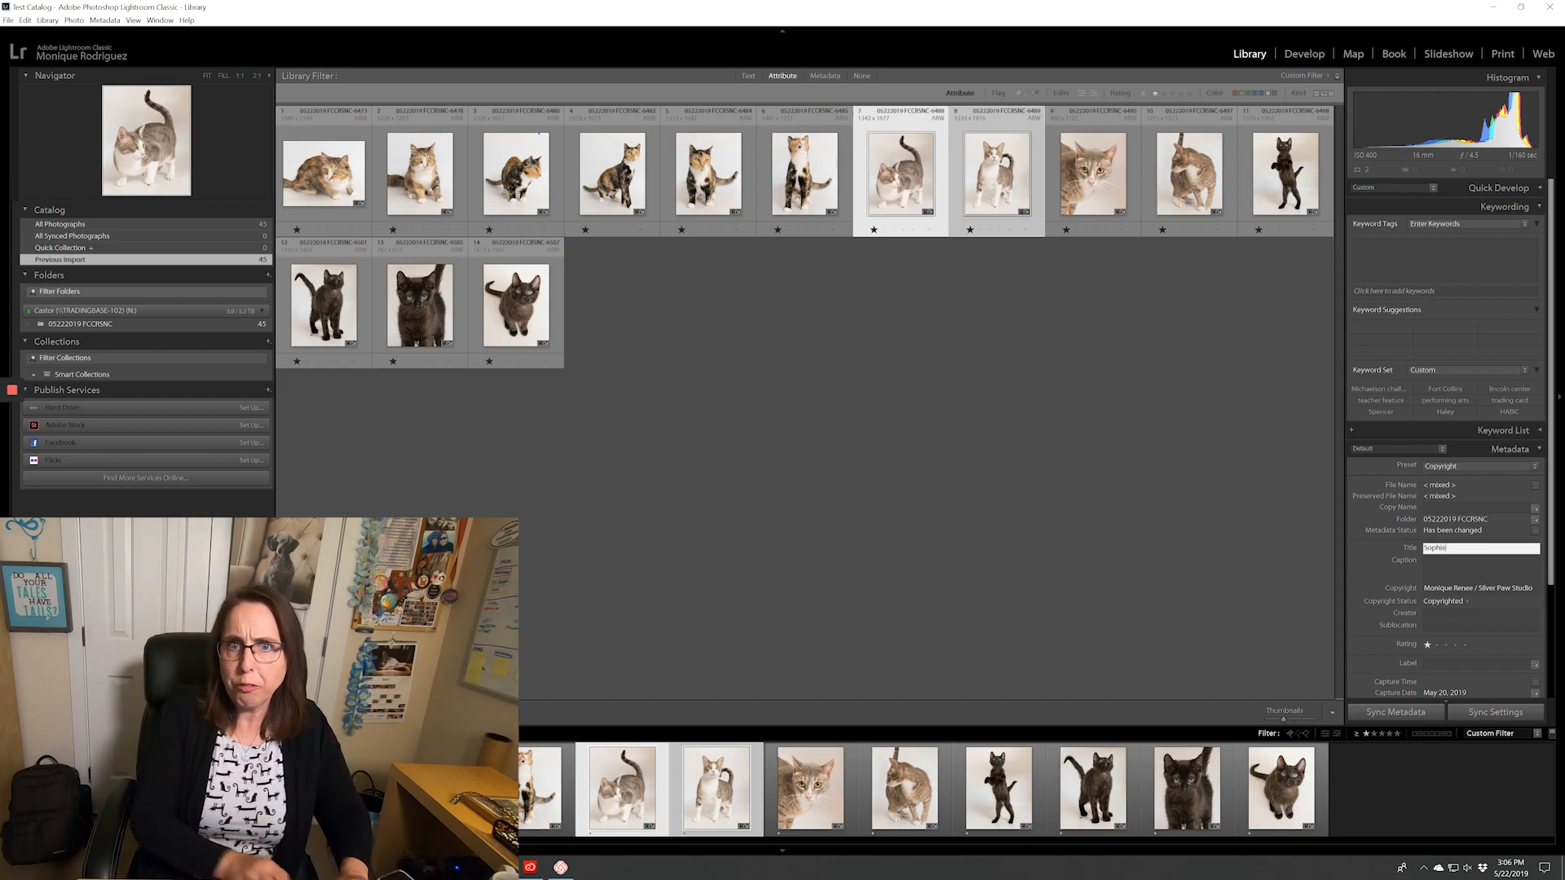
{"action": "key", "text": "Return"}
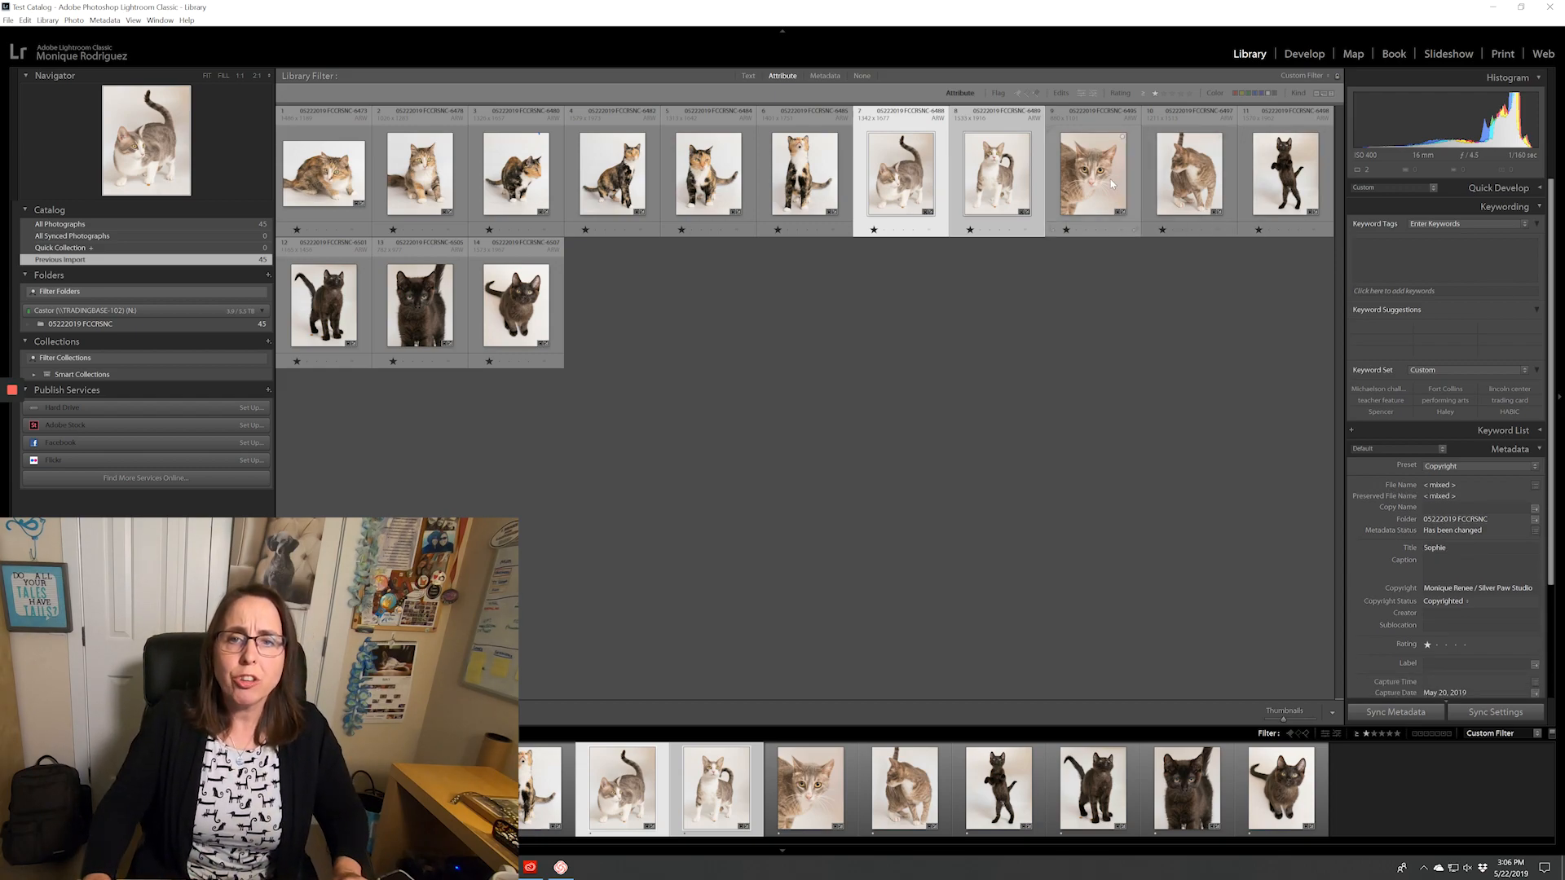
Select the two tabby cat photos and set their title metadata to "Stripes"
{"action": "left_click", "coordinate": [1112, 184]}
{"action": "key", "text": "shift+Right"}
{"action": "left_click", "coordinate": [1435, 548]}
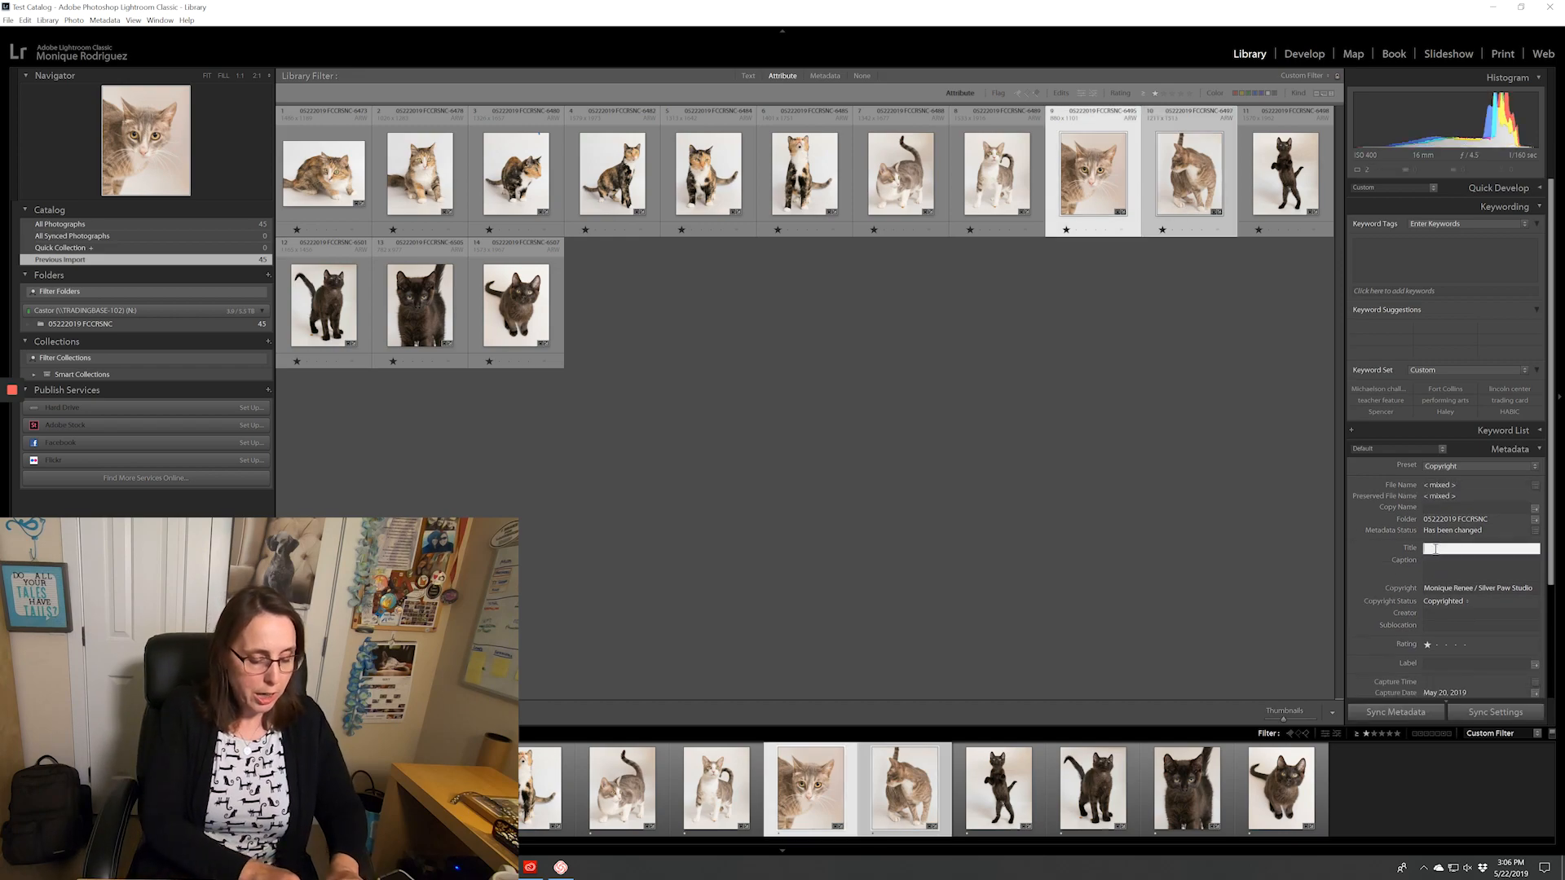
{"action": "type", "text": "Str"}
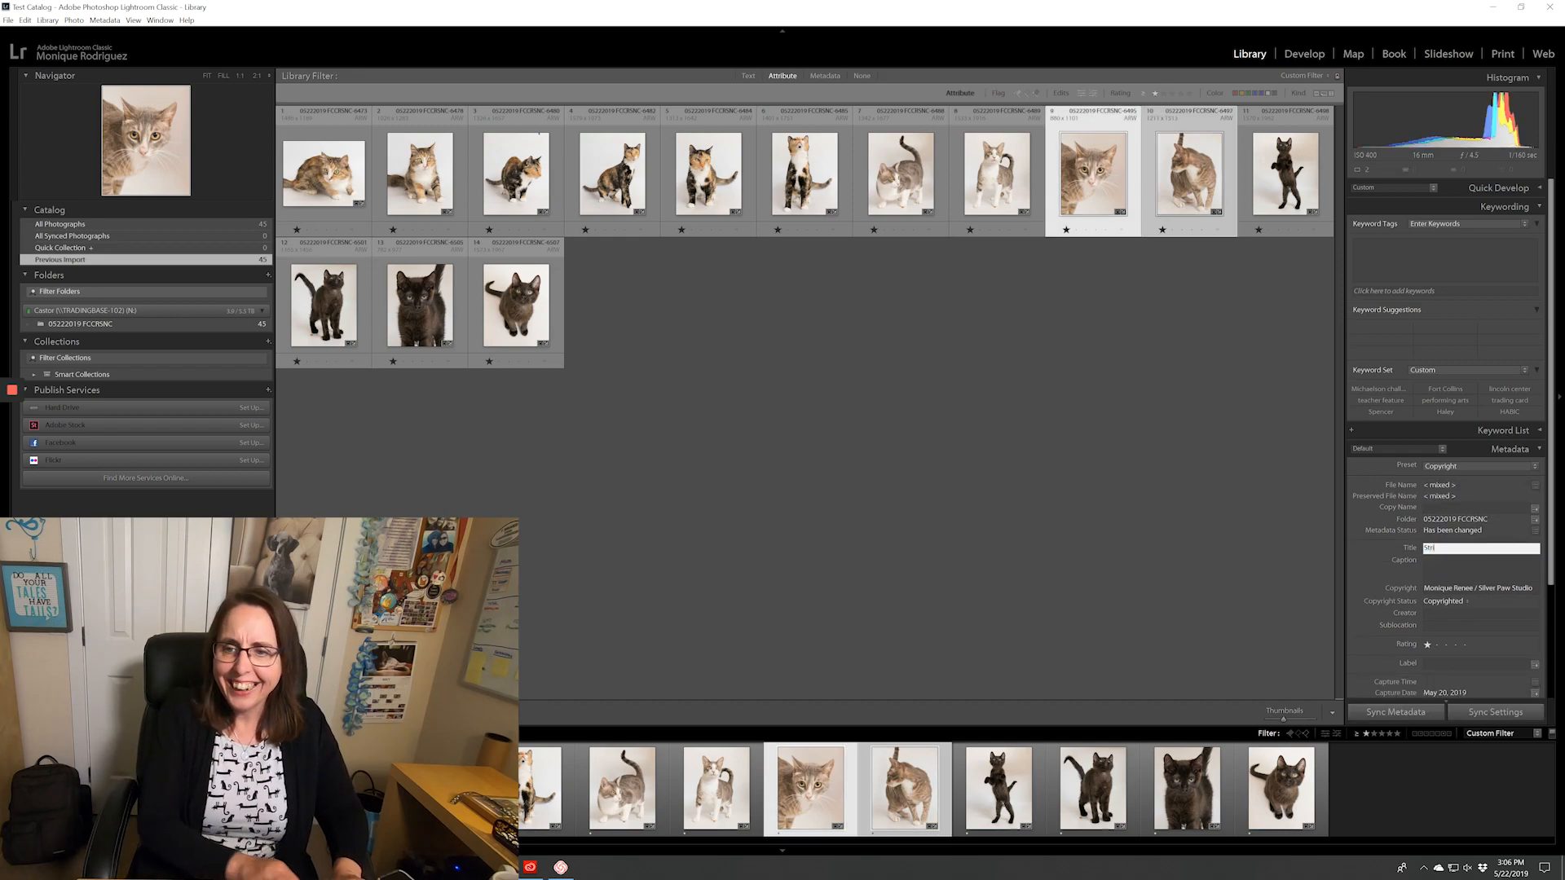
{"action": "type", "text": "ipes"}
{"action": "key", "text": "Return"}
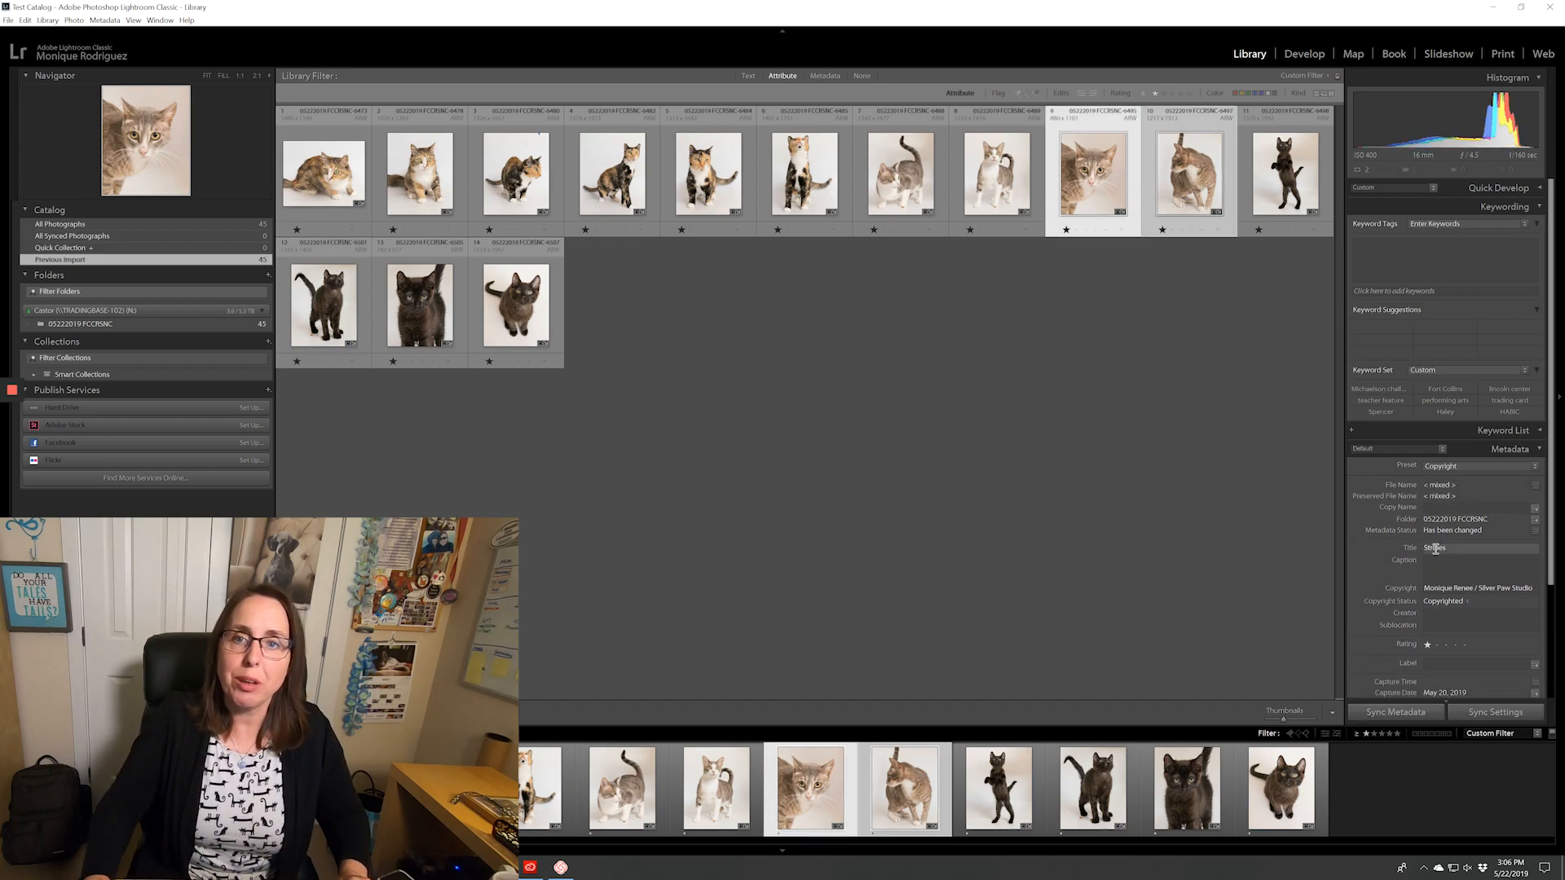
Select the four black kitten photos and set their title metadata to "Vino"
{"action": "left_click", "coordinate": [1285, 174]}
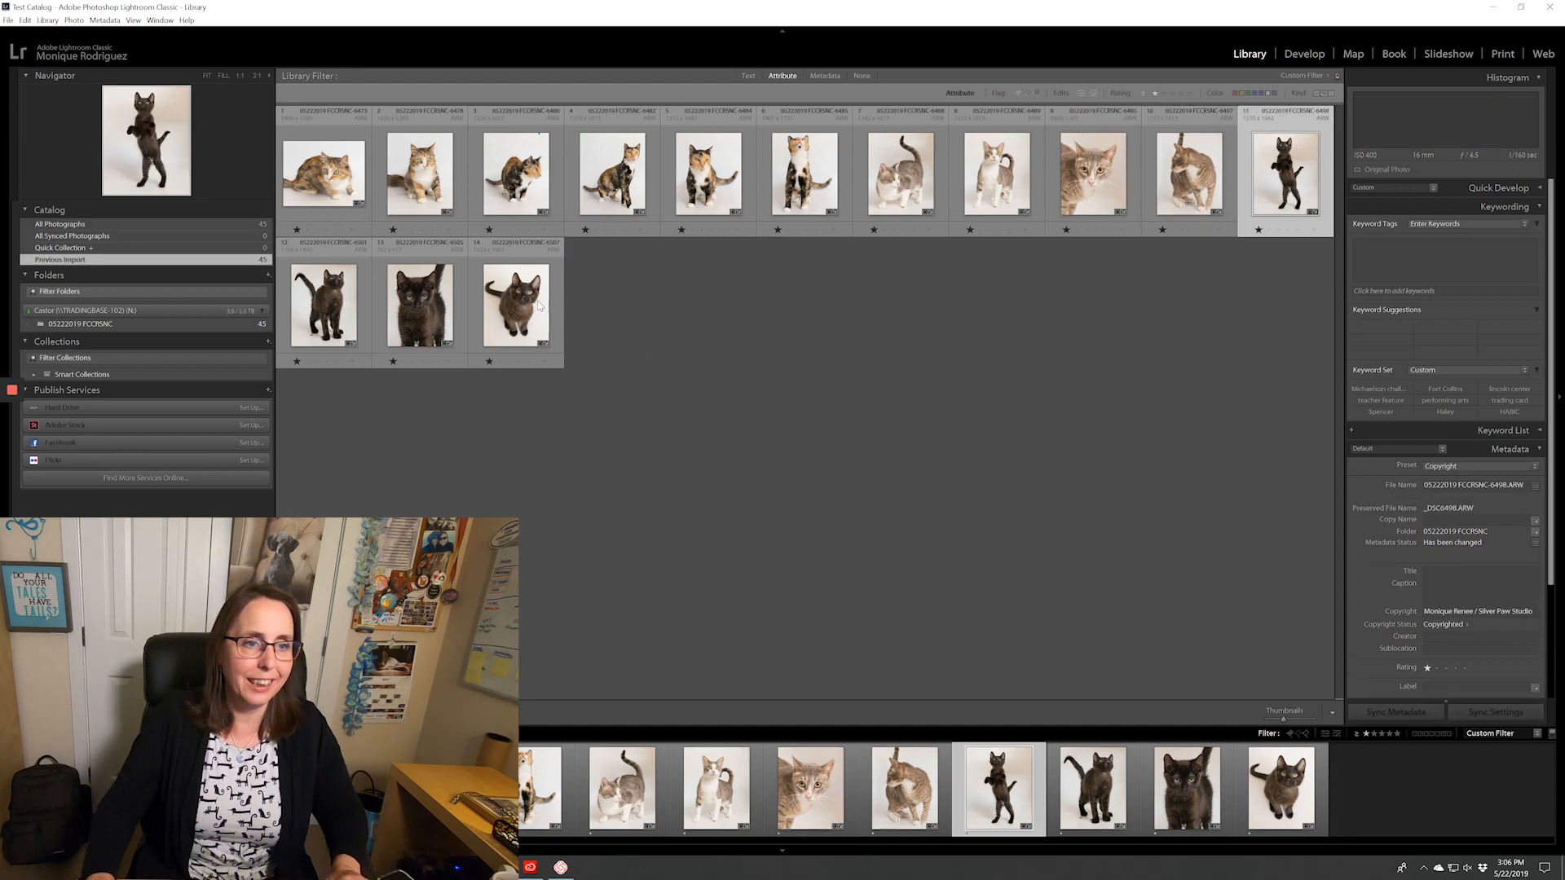
{"action": "left_click", "coordinate": [539, 306], "text": "shift"}
{"action": "left_click", "coordinate": [1451, 549]}
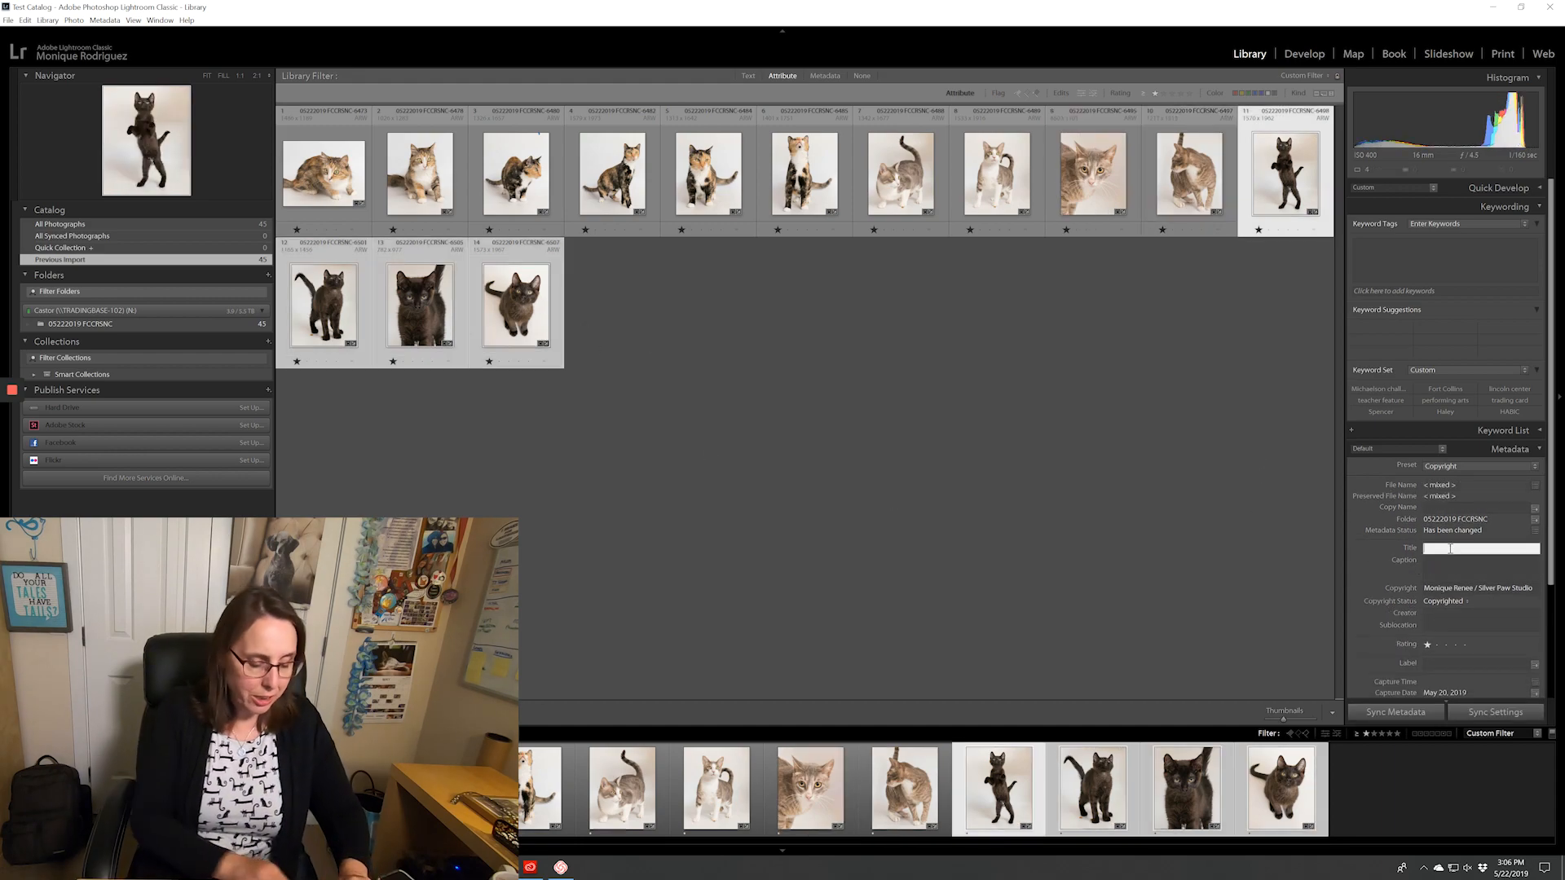
{"action": "type", "text": "Vino"}
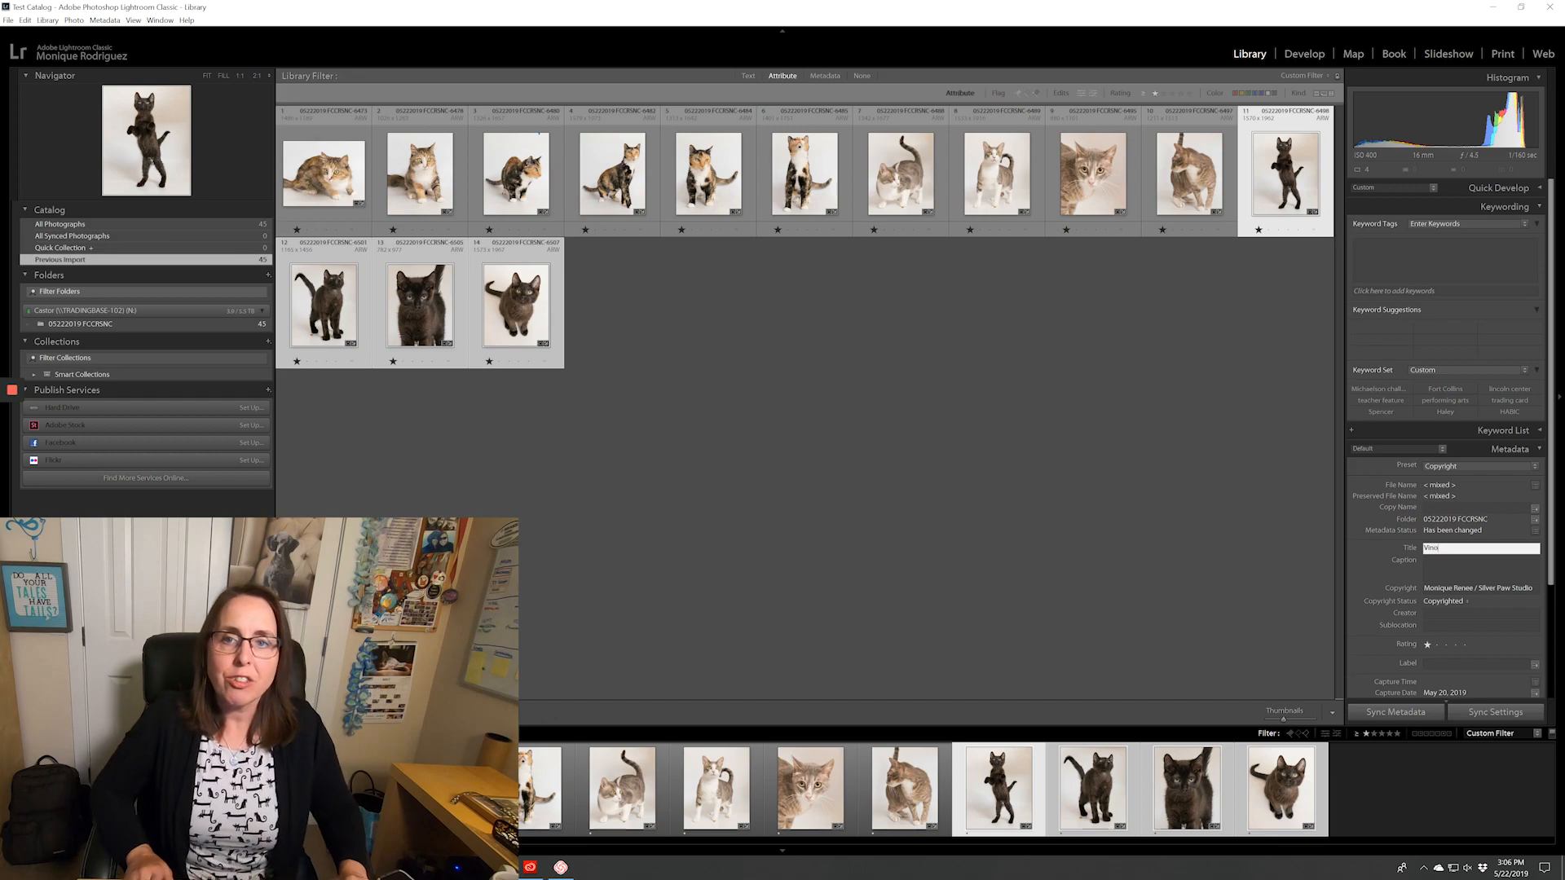
{"action": "key", "text": "Return"}
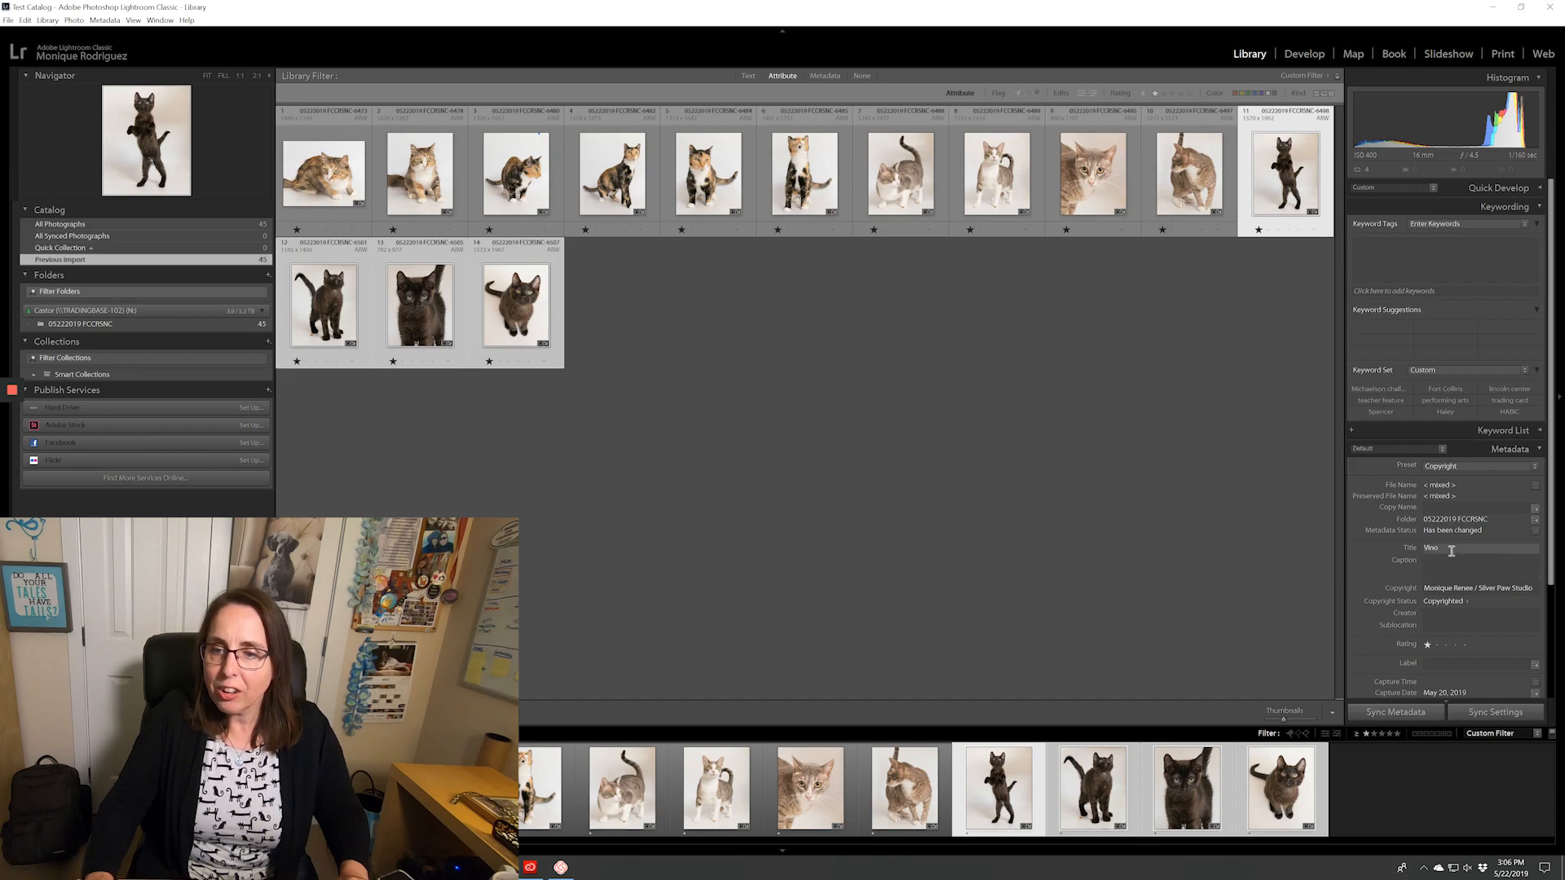
{"action": "left_click", "coordinate": [1450, 549]}
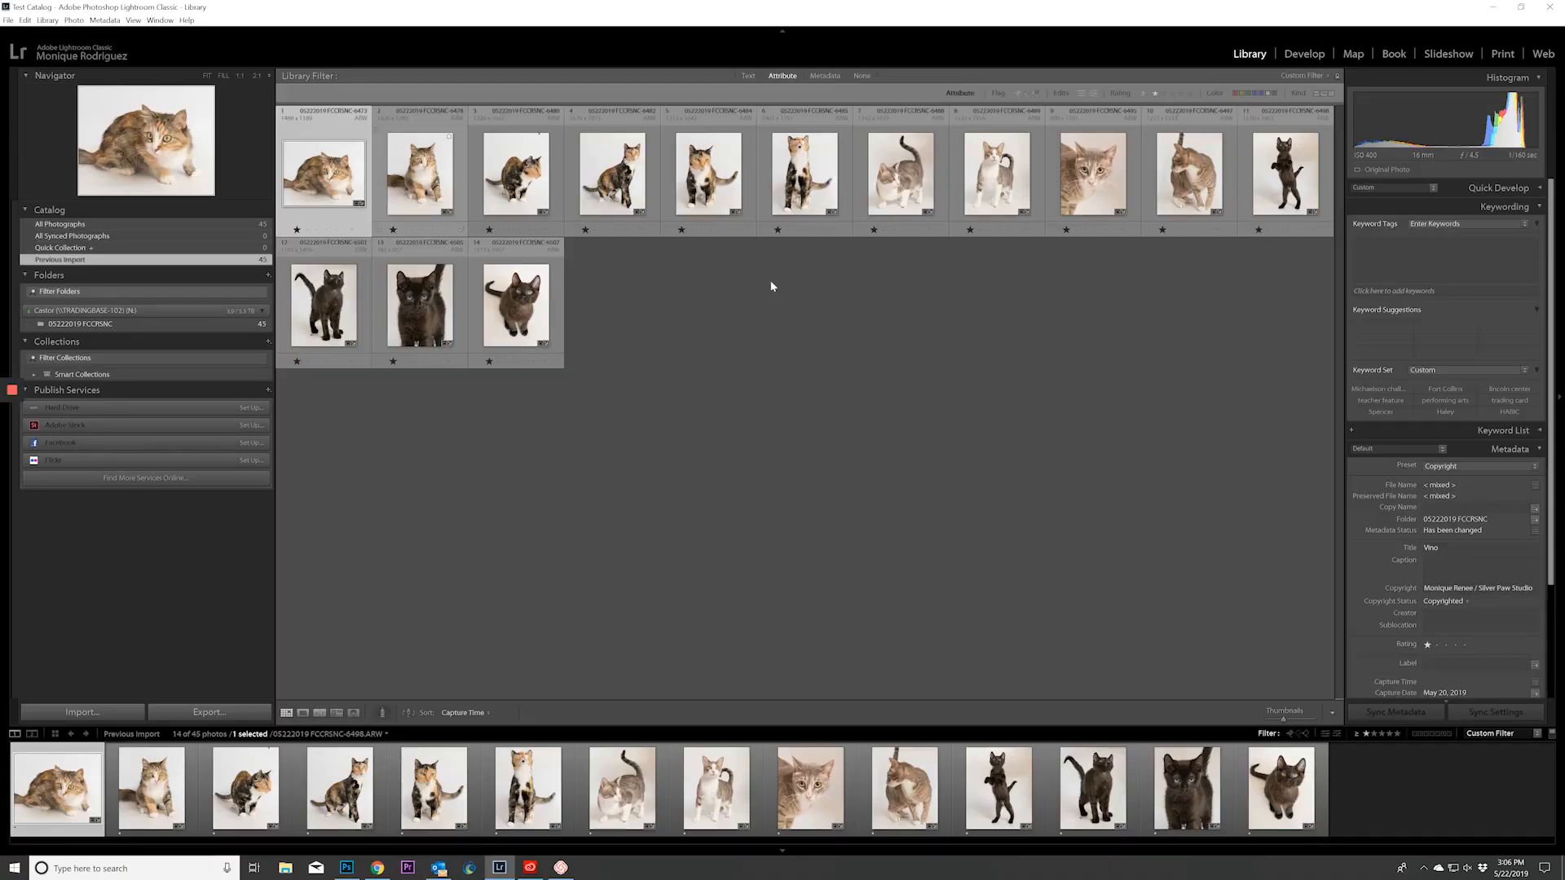
Select all the cat photos and open the export settings for them
{"action": "key", "text": "ctrl+a"}
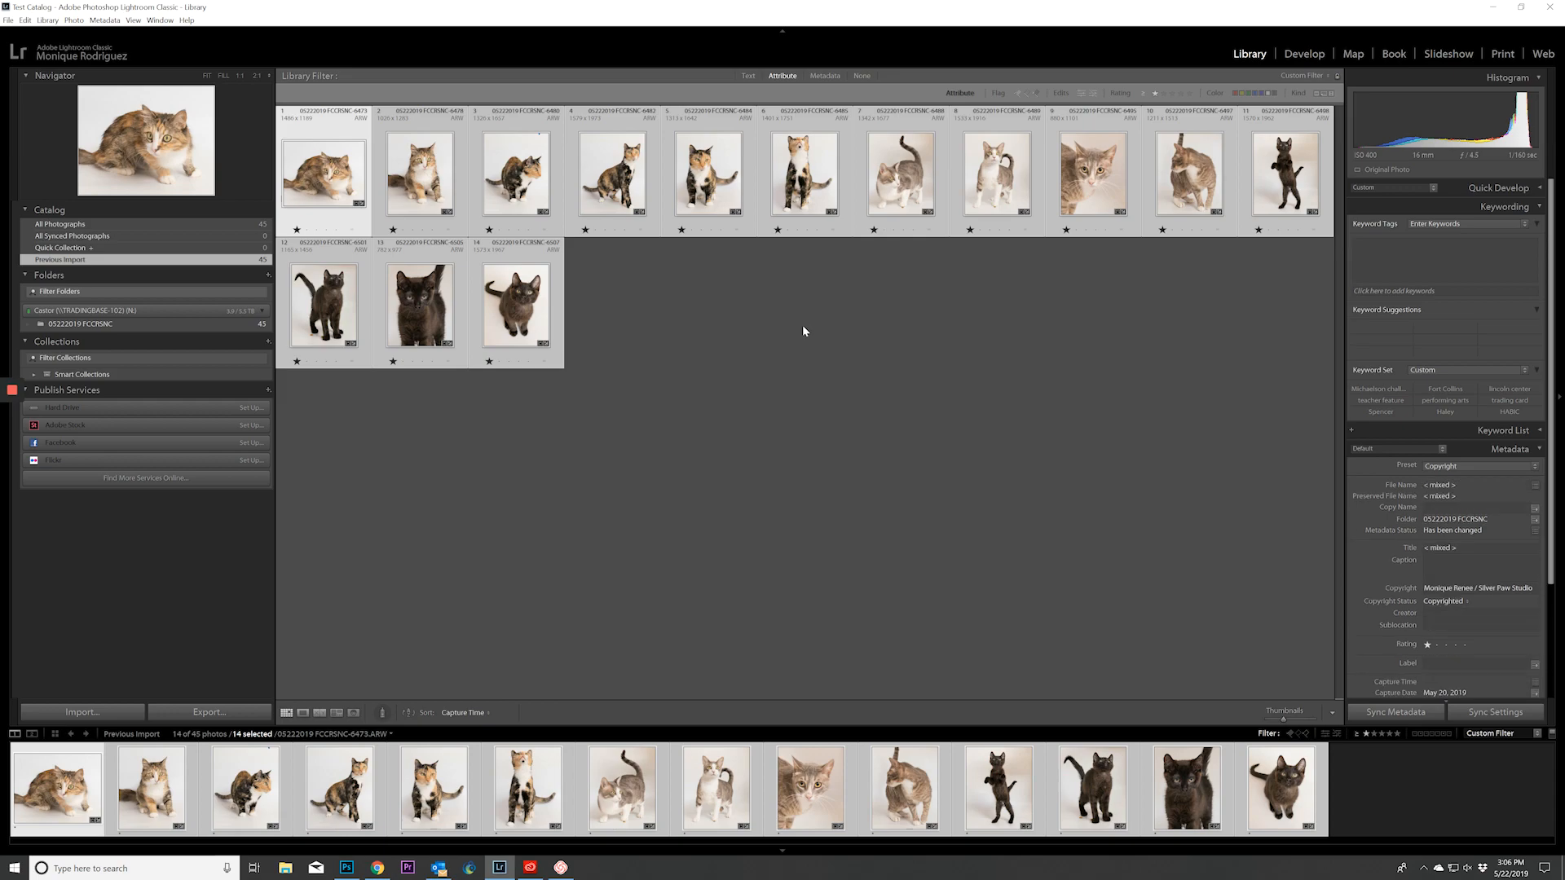
{"action": "right_click", "coordinate": [343, 173]}
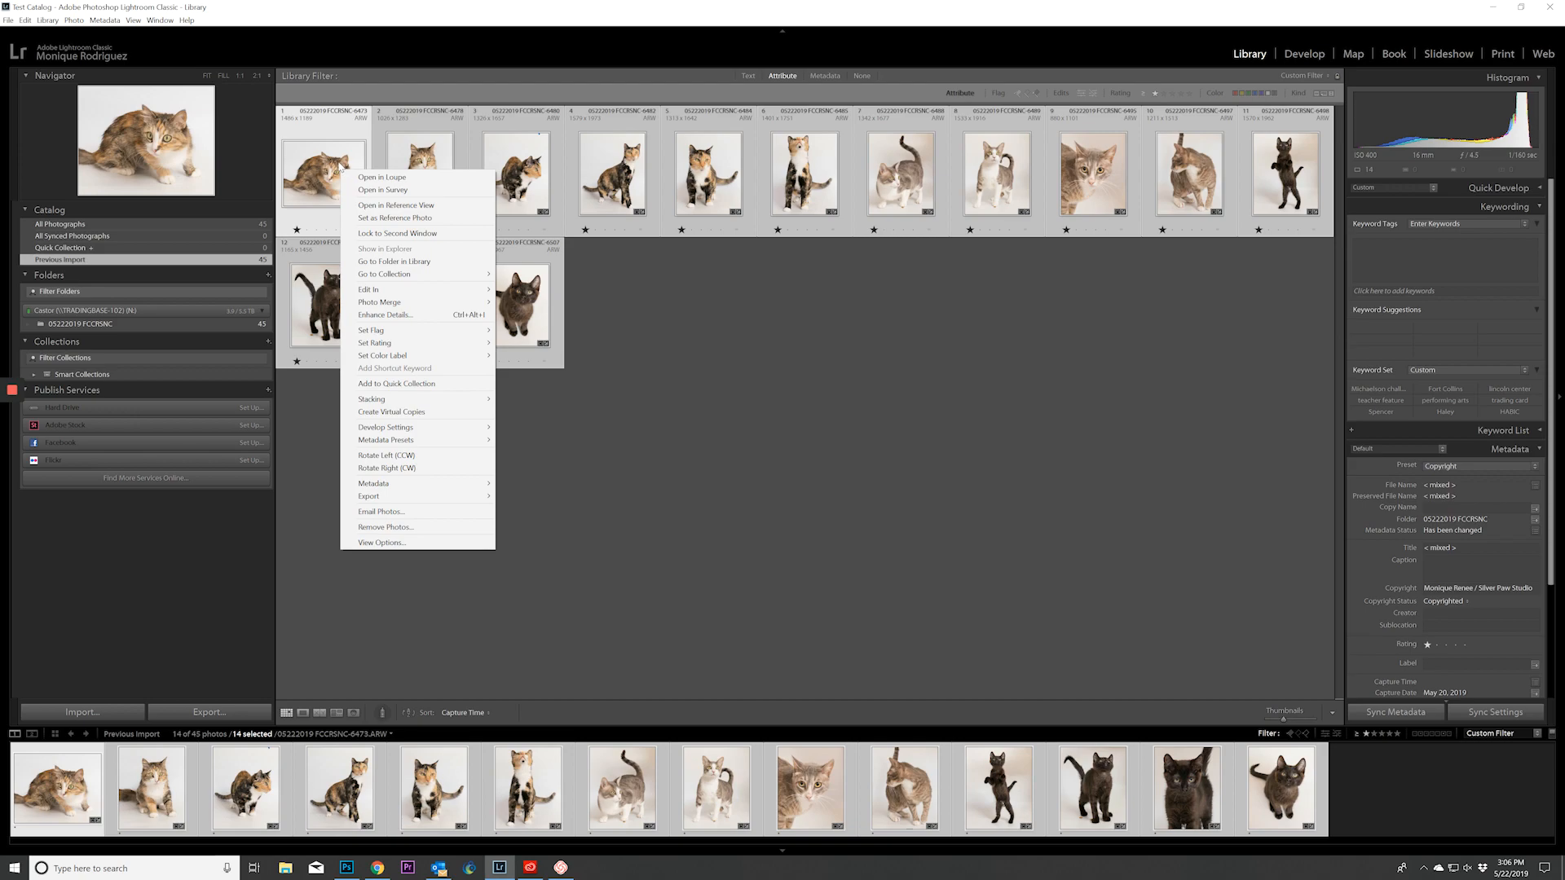
{"action": "mouse_move", "coordinate": [424, 497]}
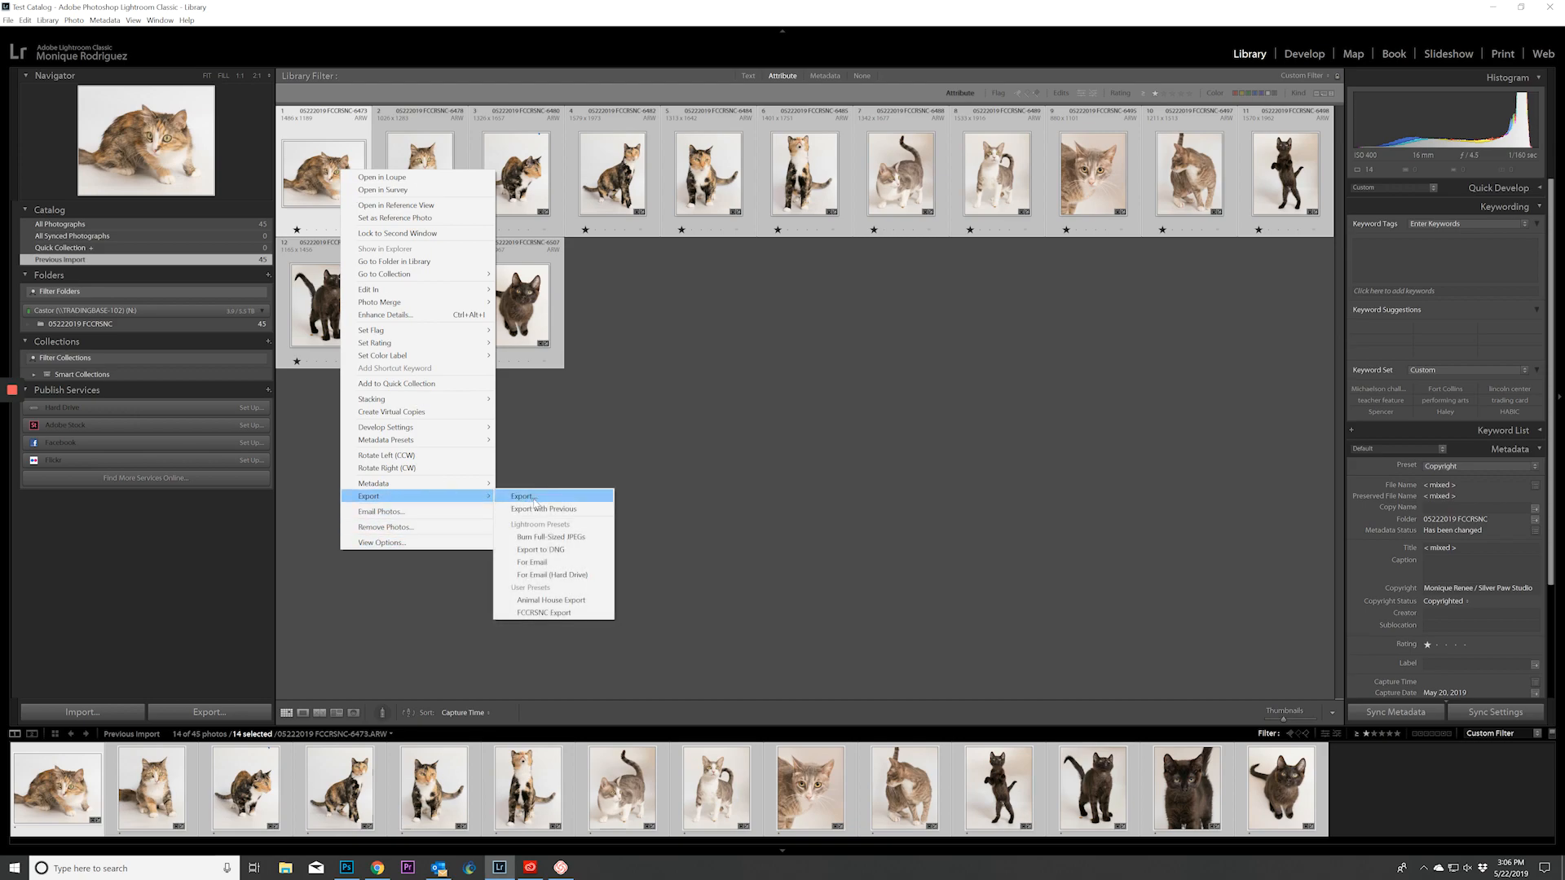
{"action": "left_click", "coordinate": [535, 497]}
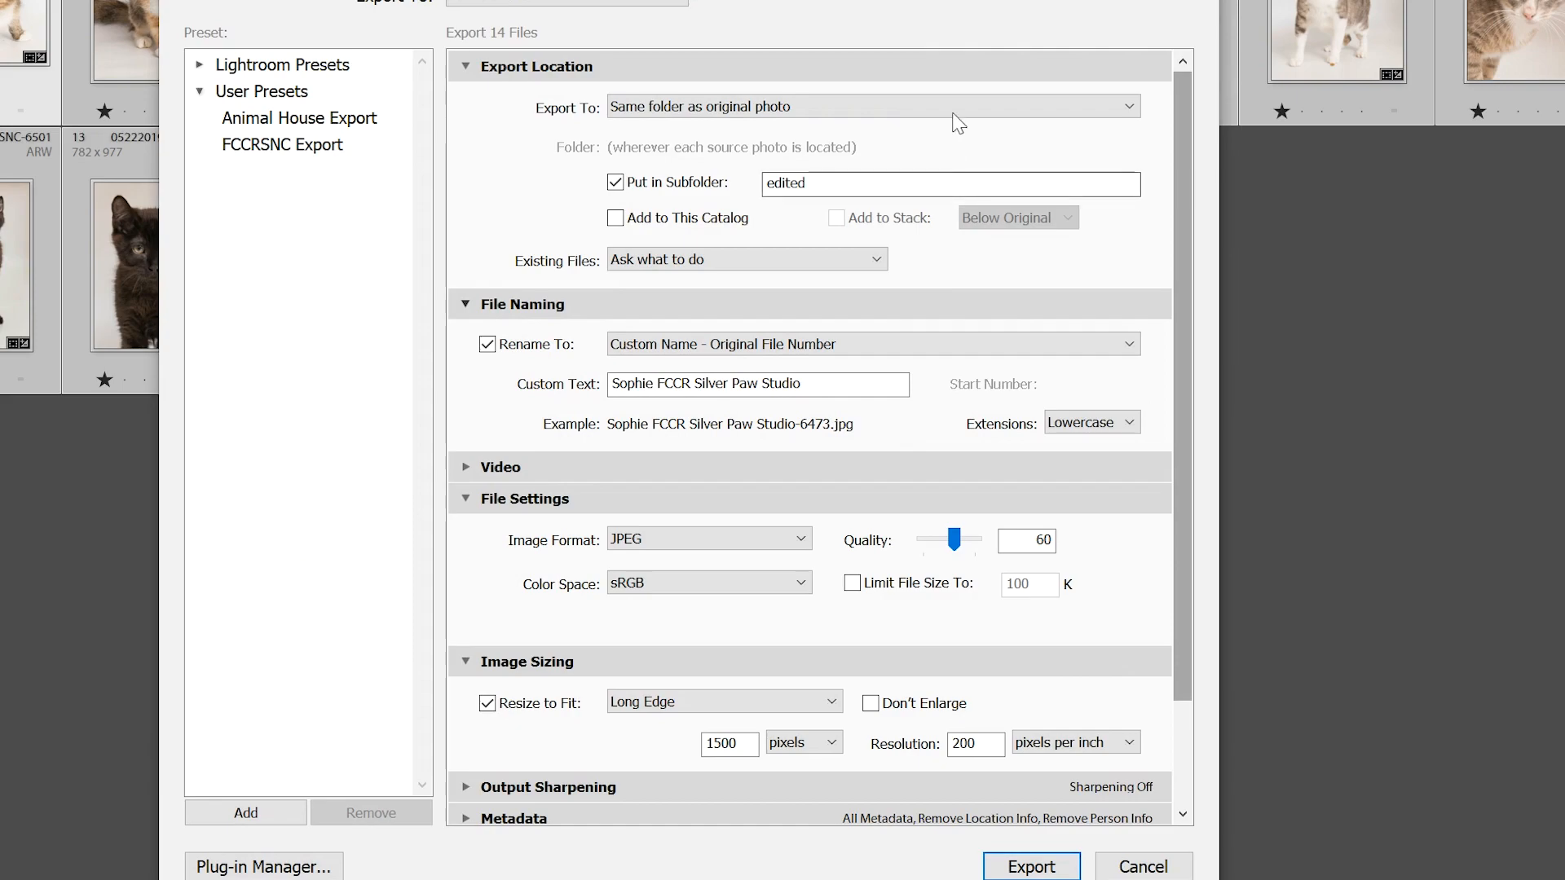
Set the export subfolder name to "05222019 FCCRSNC Edited"
{"action": "left_click", "coordinate": [847, 184]}
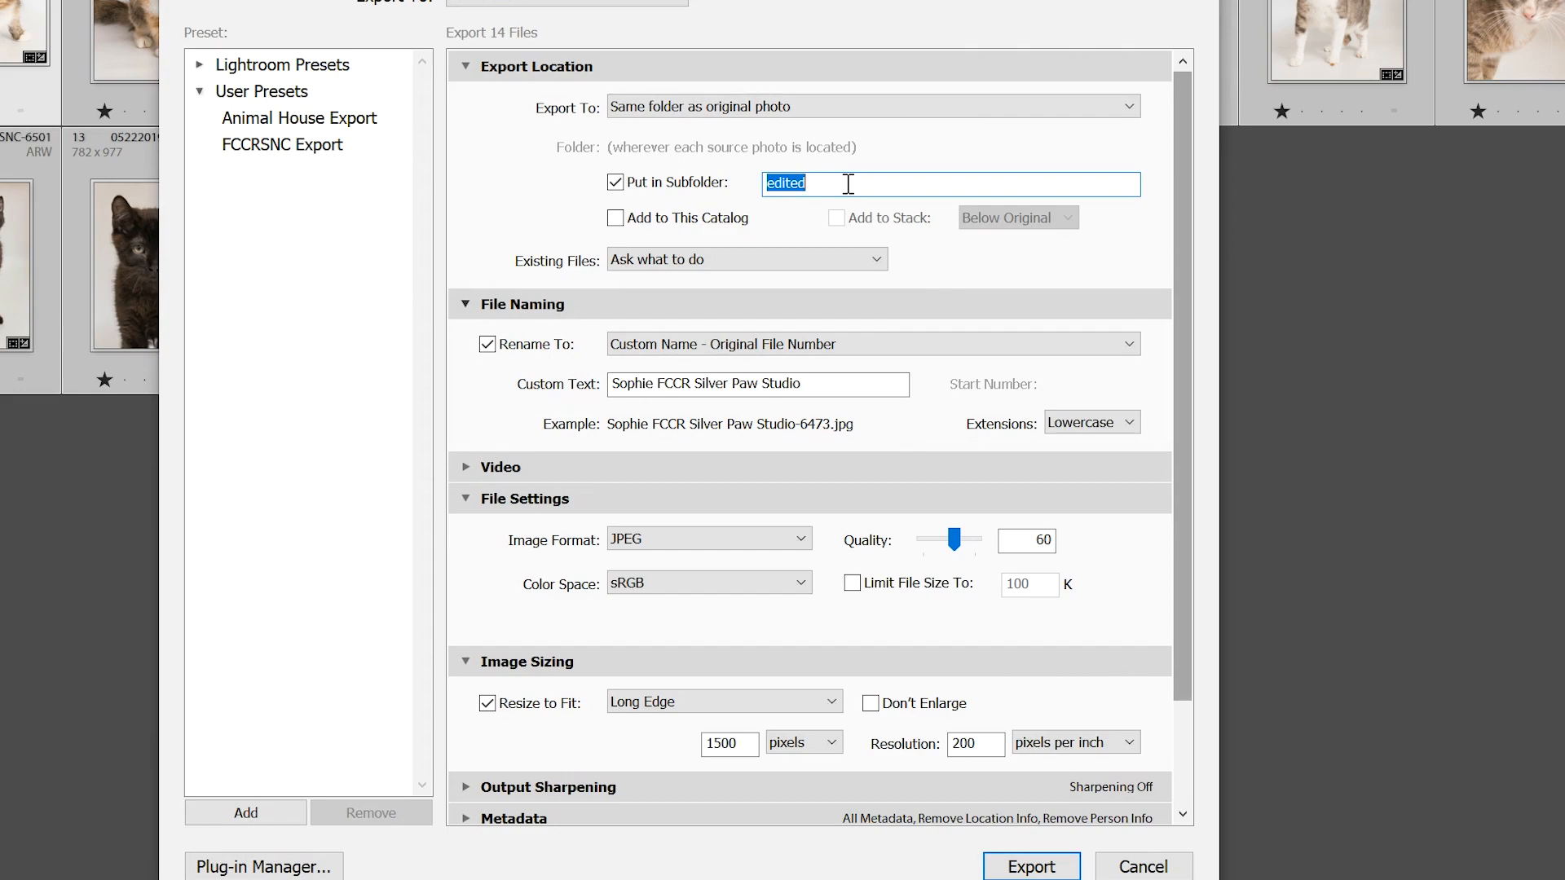
{"action": "type", "text": "05"}
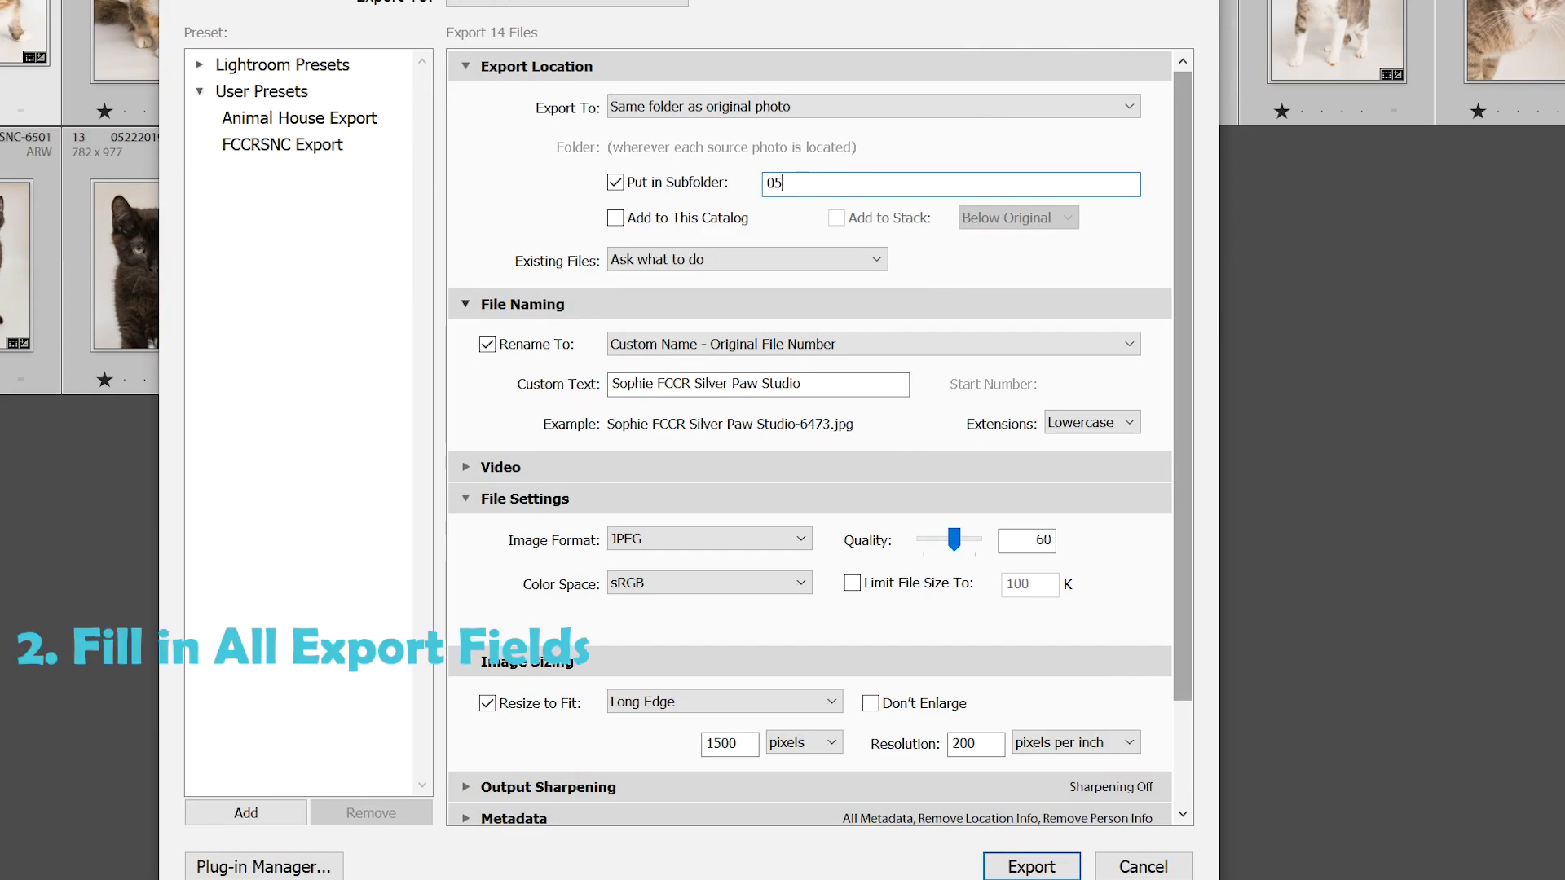
{"action": "type", "text": "222019"}
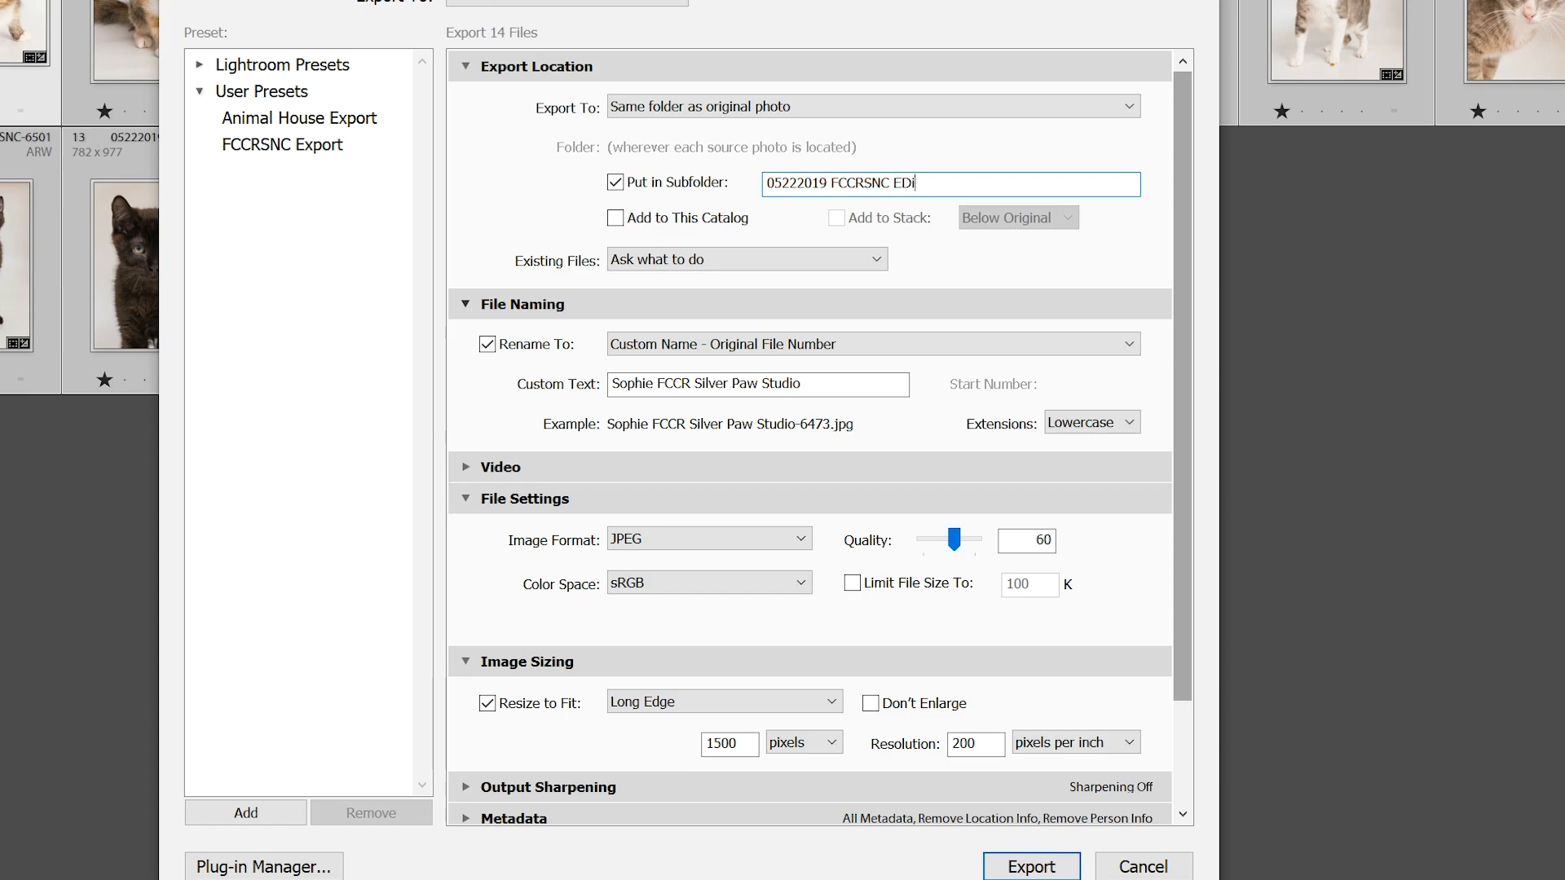
{"action": "type", "text": "FCCRSNC EDi"}
{"action": "key", "text": "BackSpace"}
{"action": "key", "text": "BackSpace"}
{"action": "type", "text": "dited"}
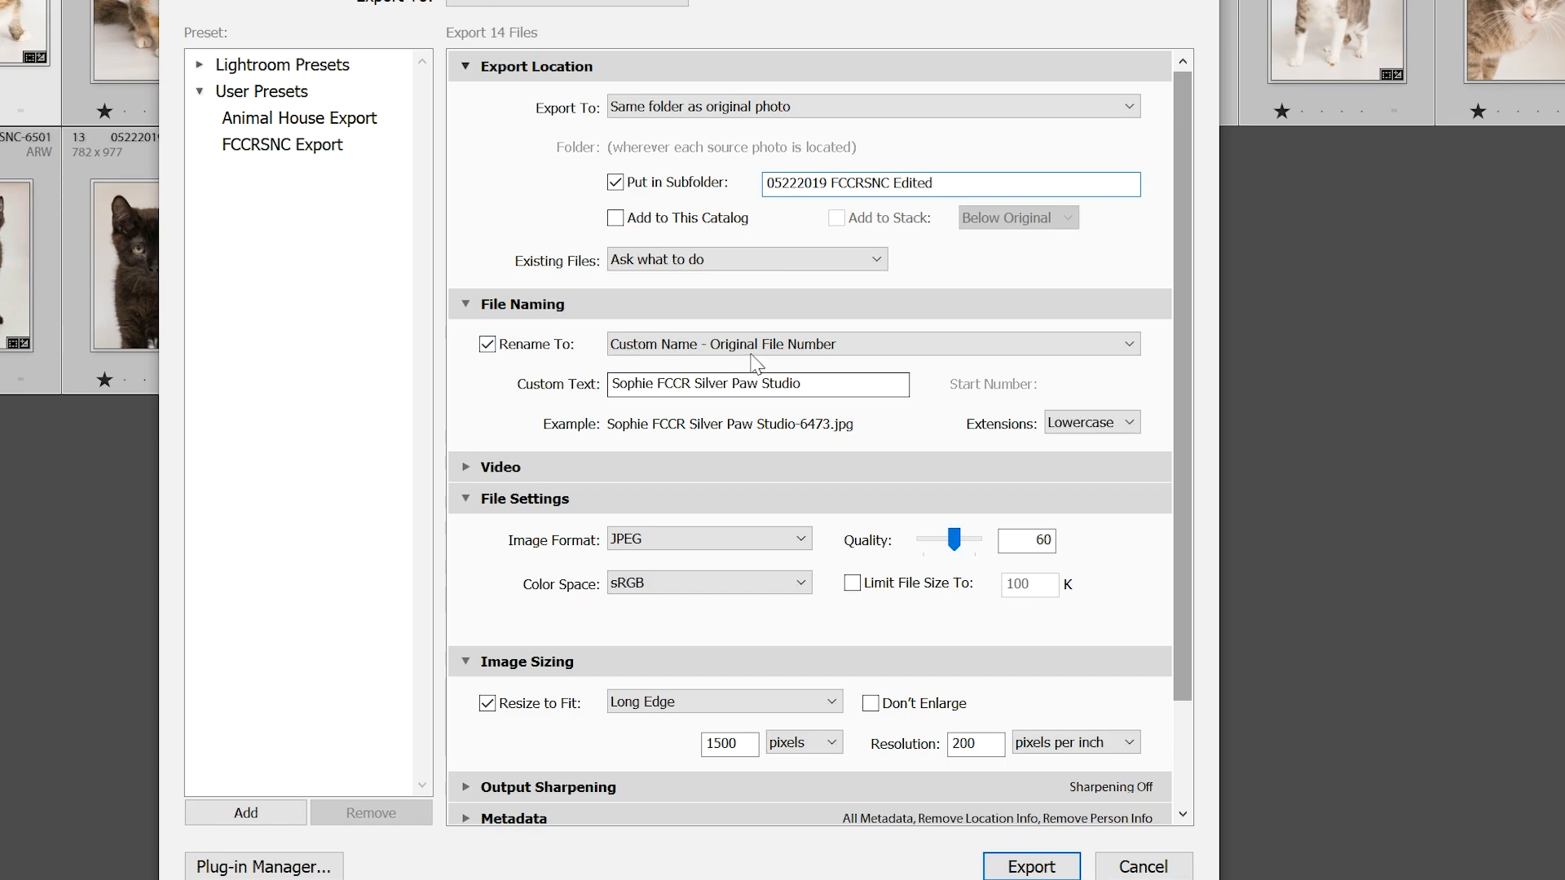
Open the export filename template for editing and insert the Title metadata field followed by "FCCRSNC" at its start
{"action": "left_click", "coordinate": [976, 346]}
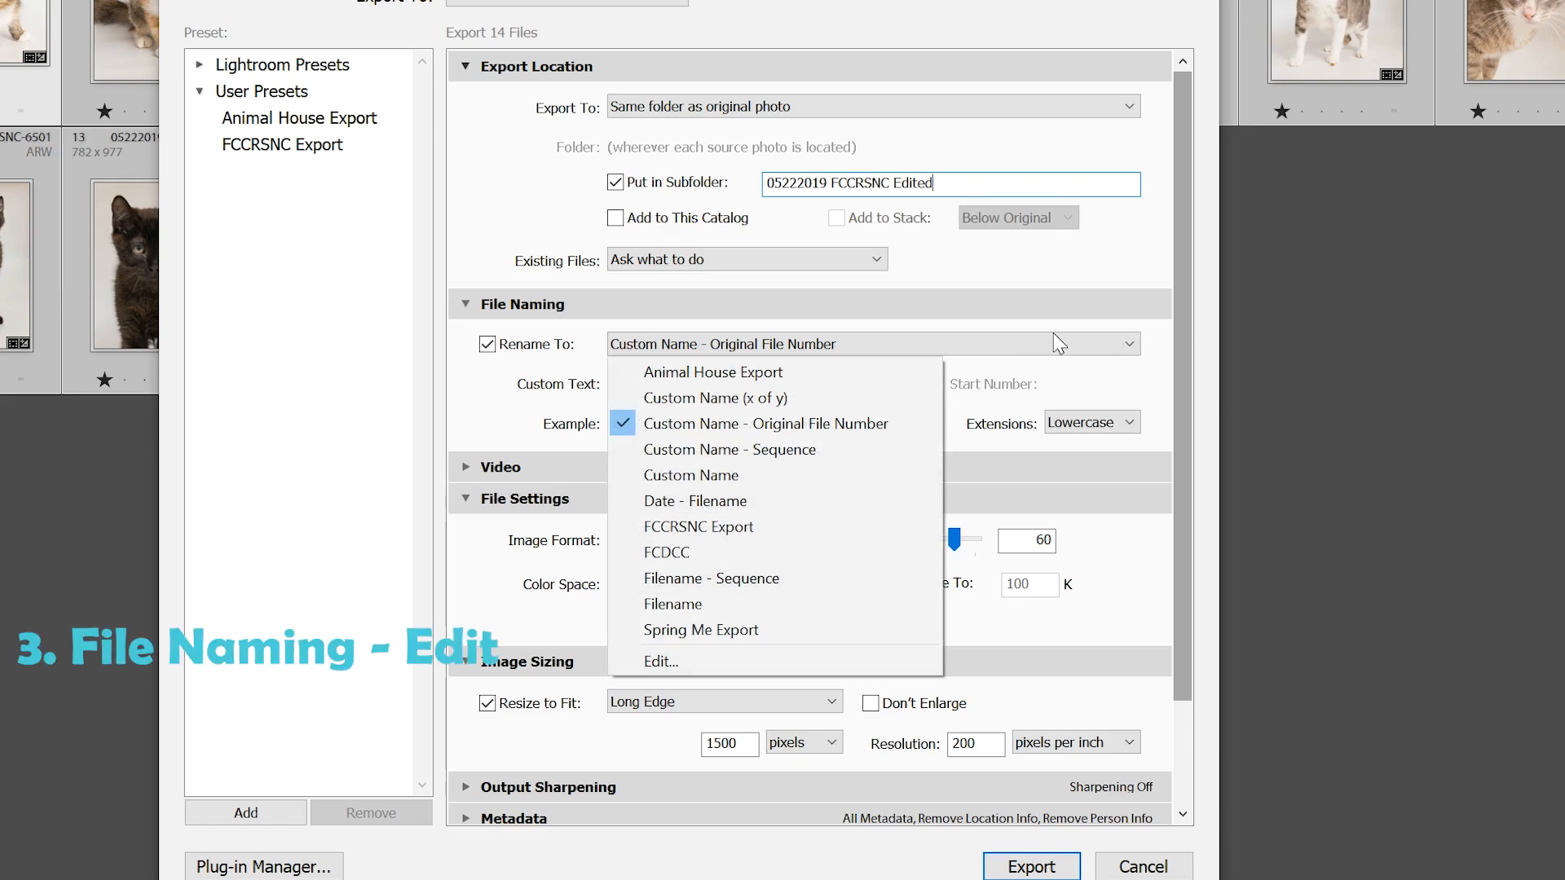
{"action": "left_click", "coordinate": [683, 664]}
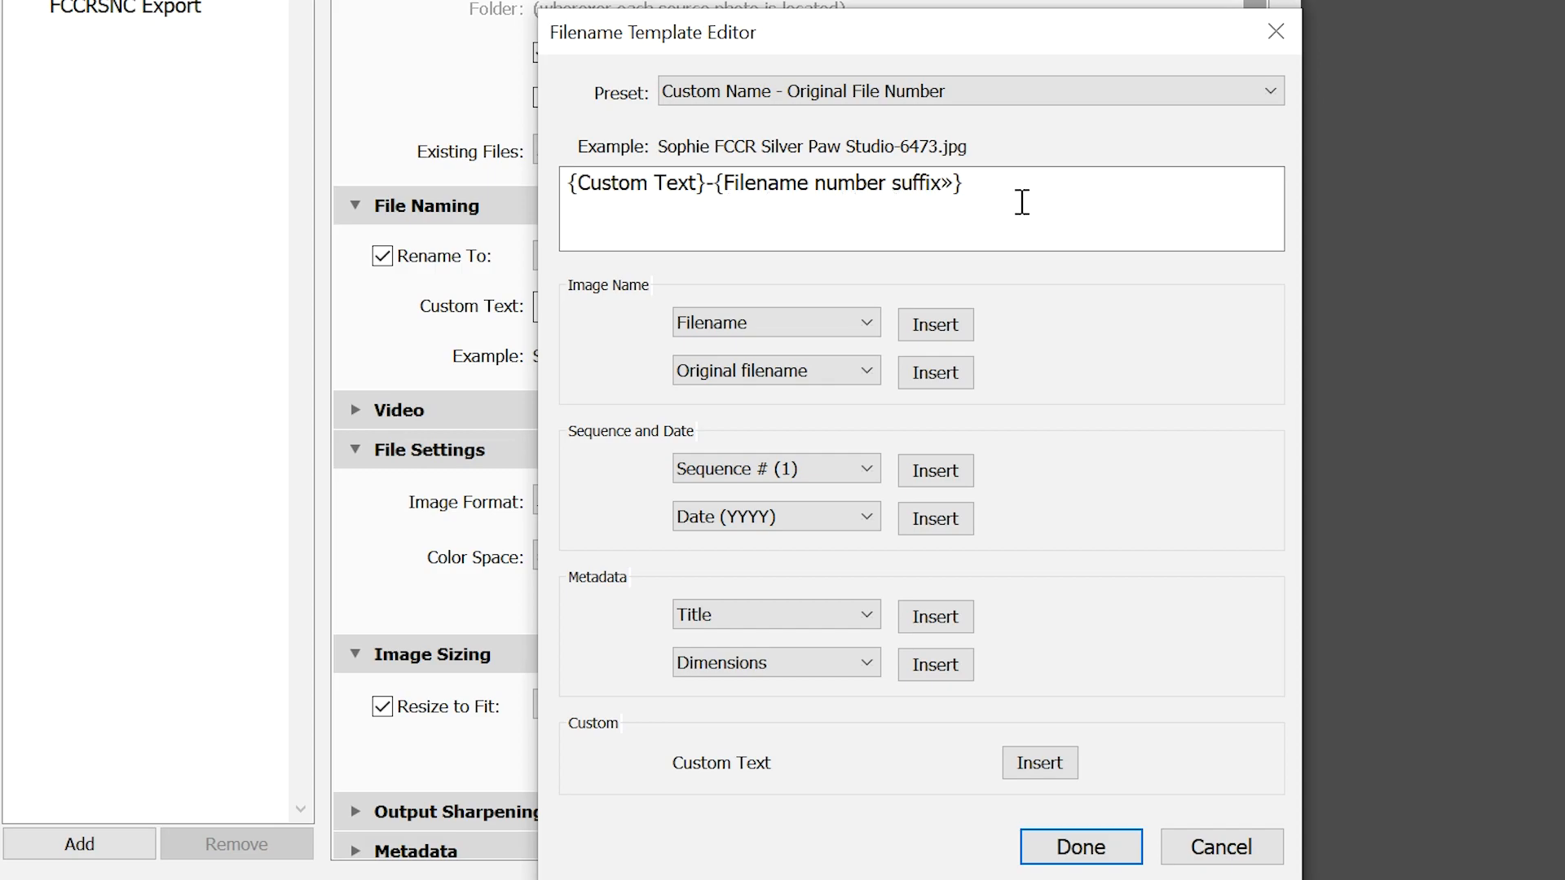
{"action": "left_click", "coordinate": [566, 193]}
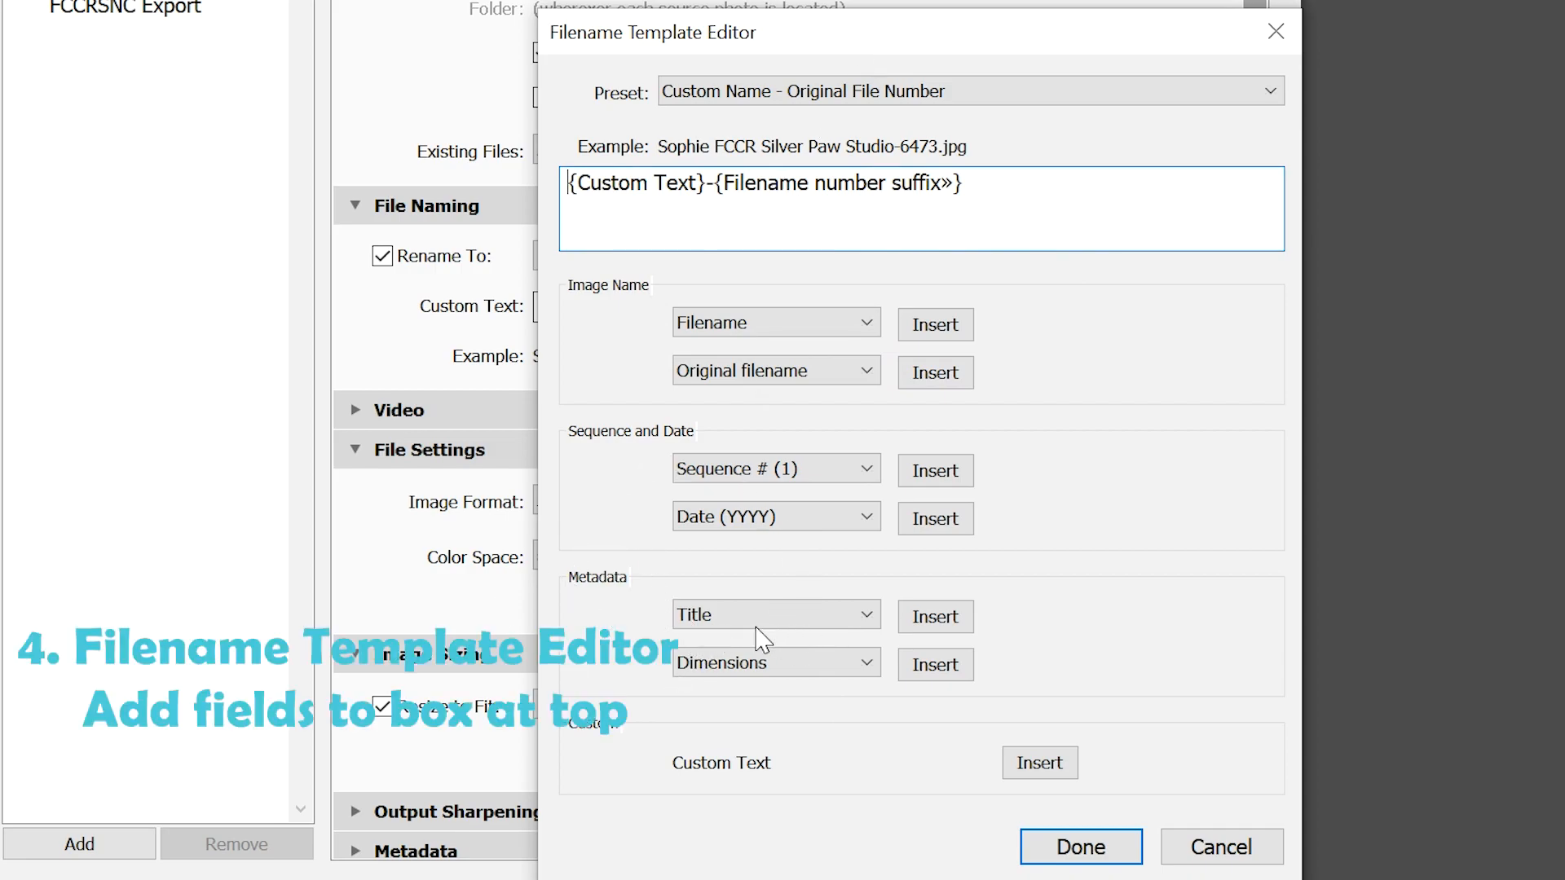
{"action": "left_click", "coordinate": [936, 617]}
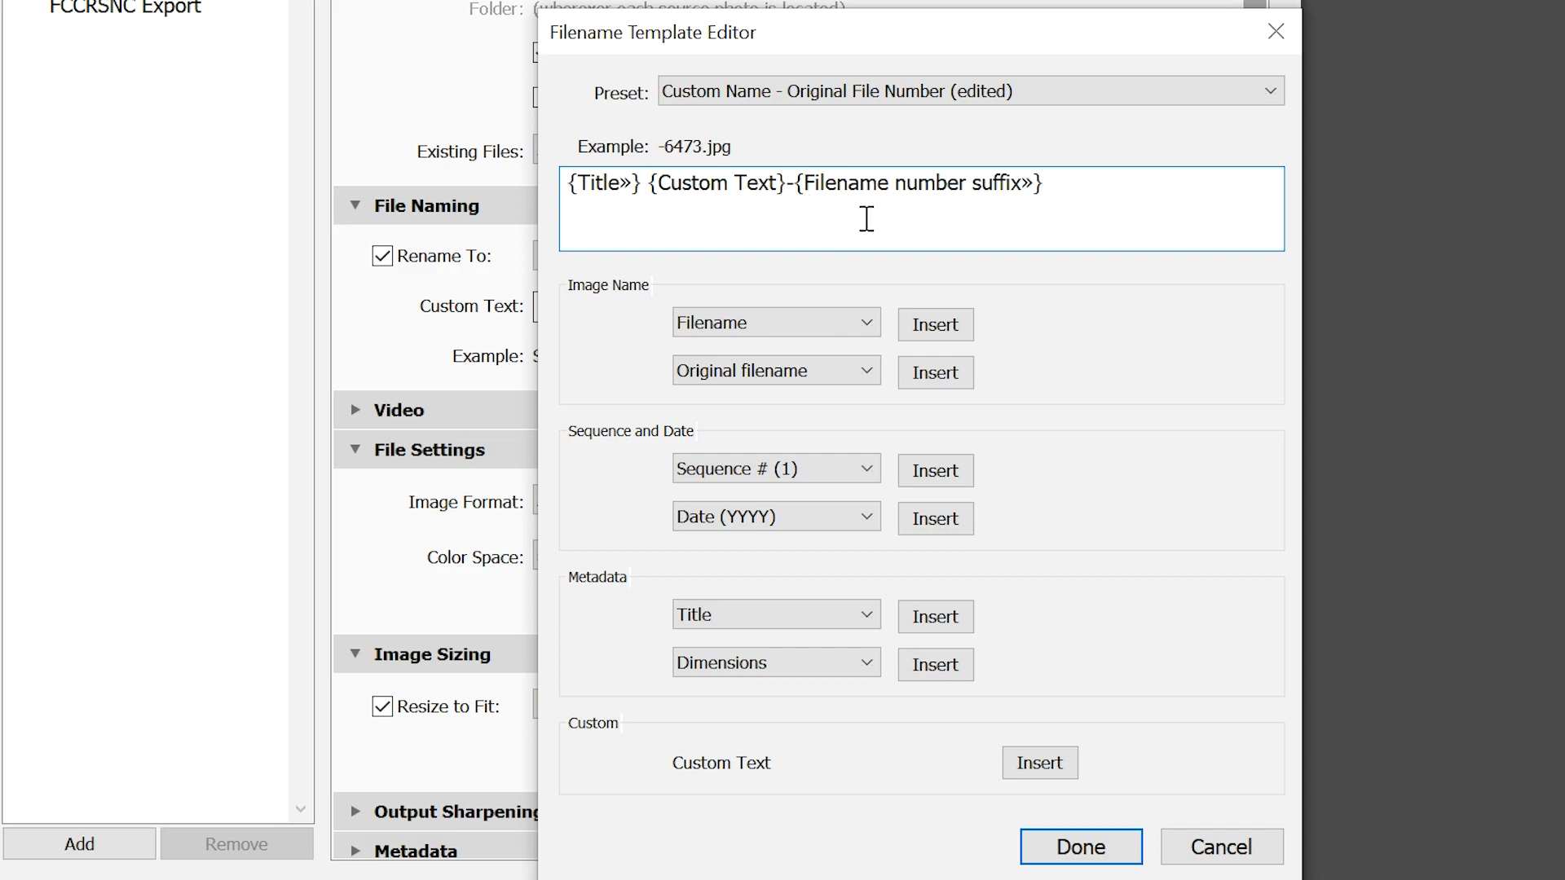
{"action": "type", "text": "FCCRS"}
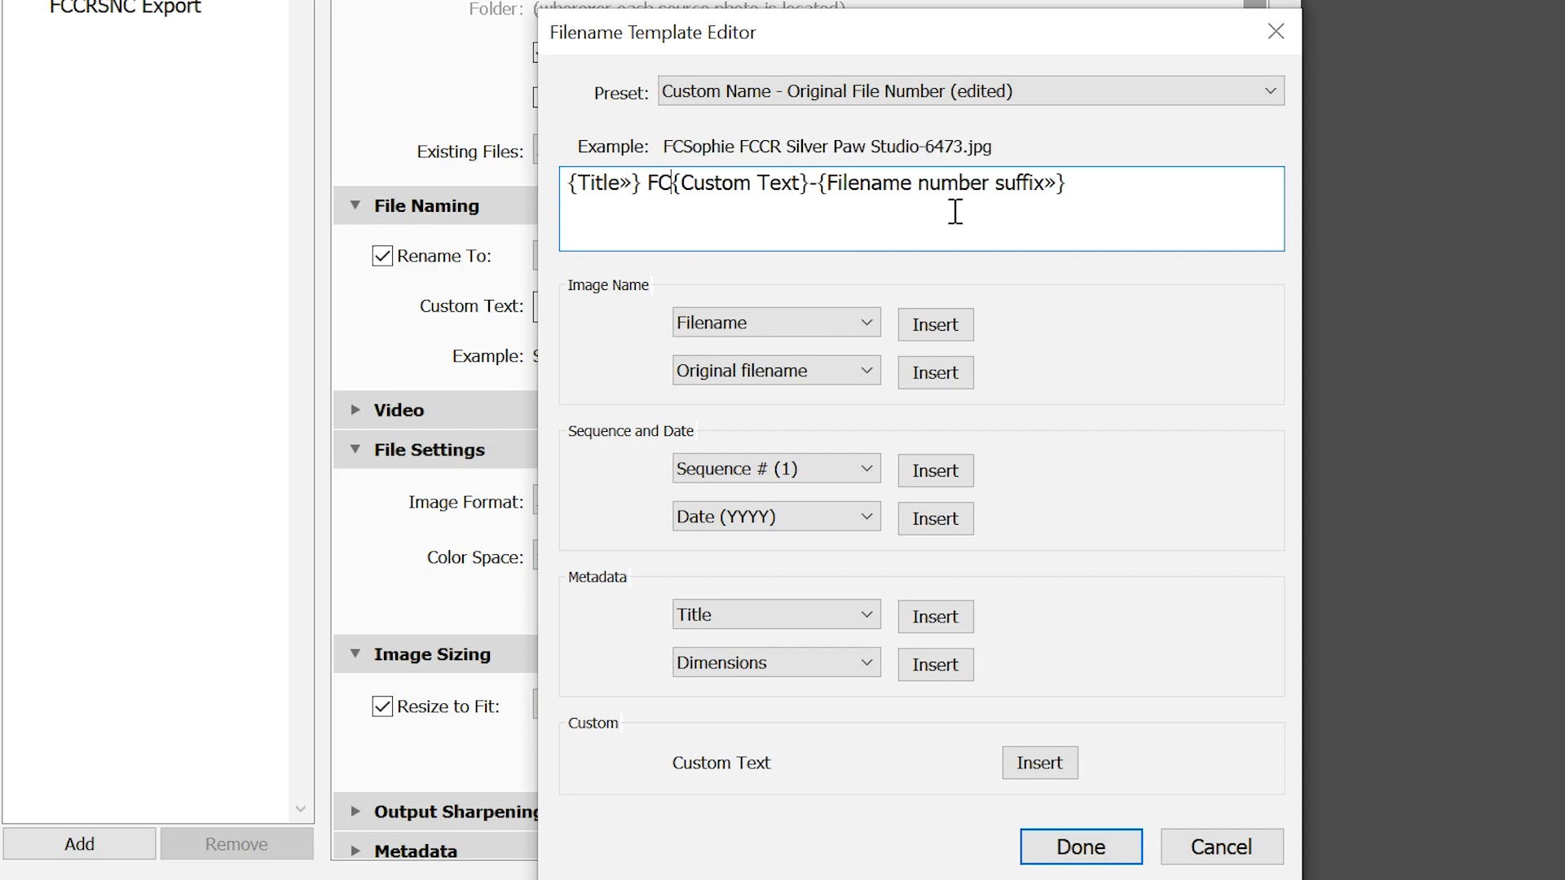
{"action": "type", "text": "NC"}
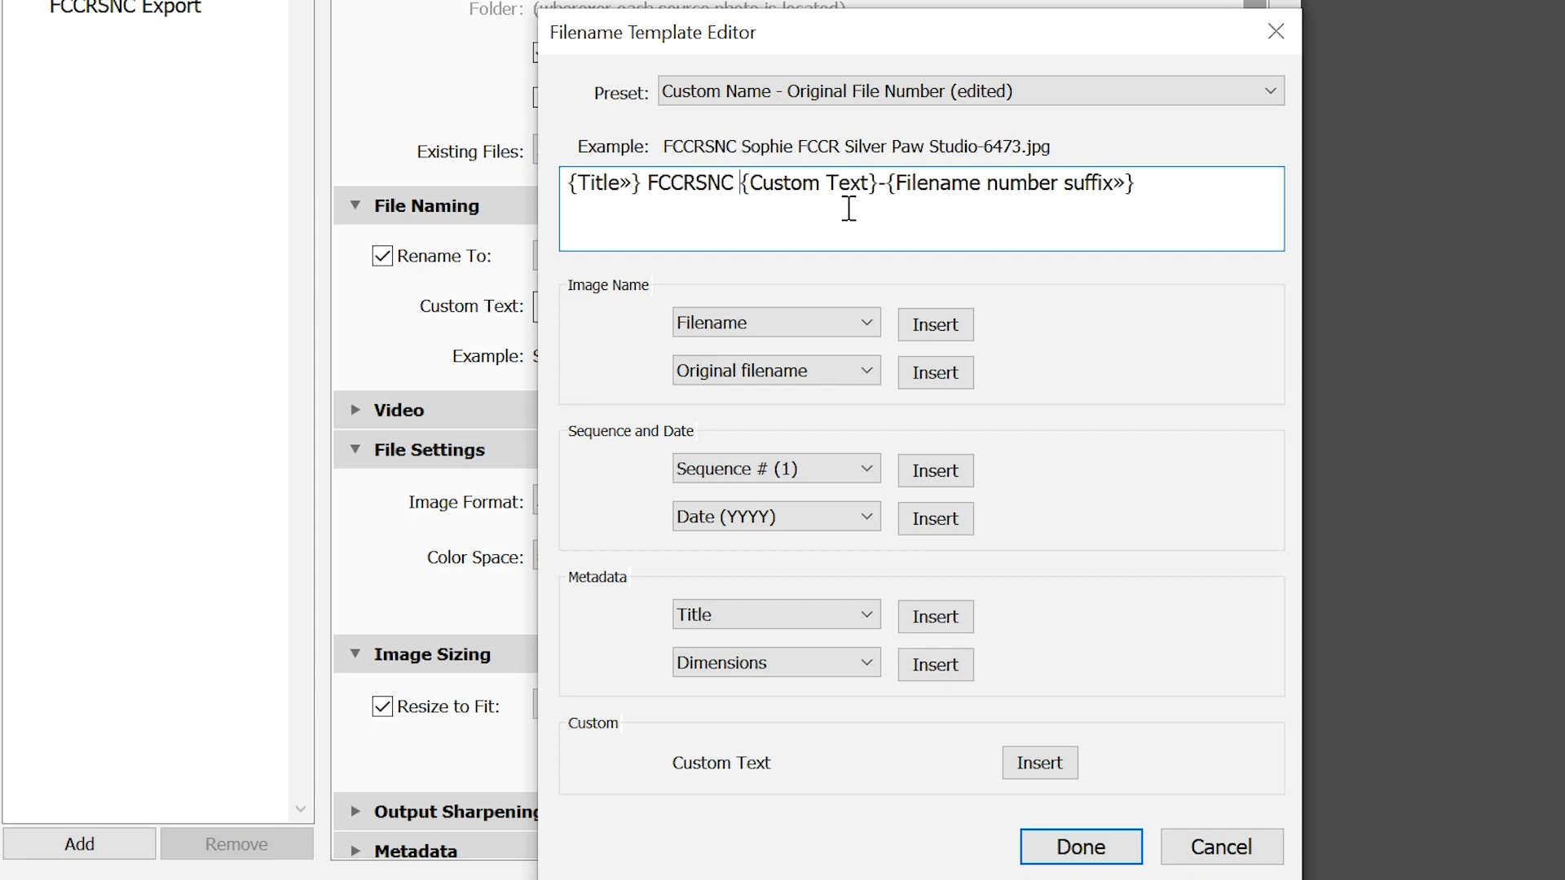
Remove the Custom Text and Filename number suffix fields from the filename template, keeping the hyphen after "FCCRSNC"
{"action": "left_click", "coordinate": [876, 182]}
{"action": "left_click", "coordinate": [867, 334]}
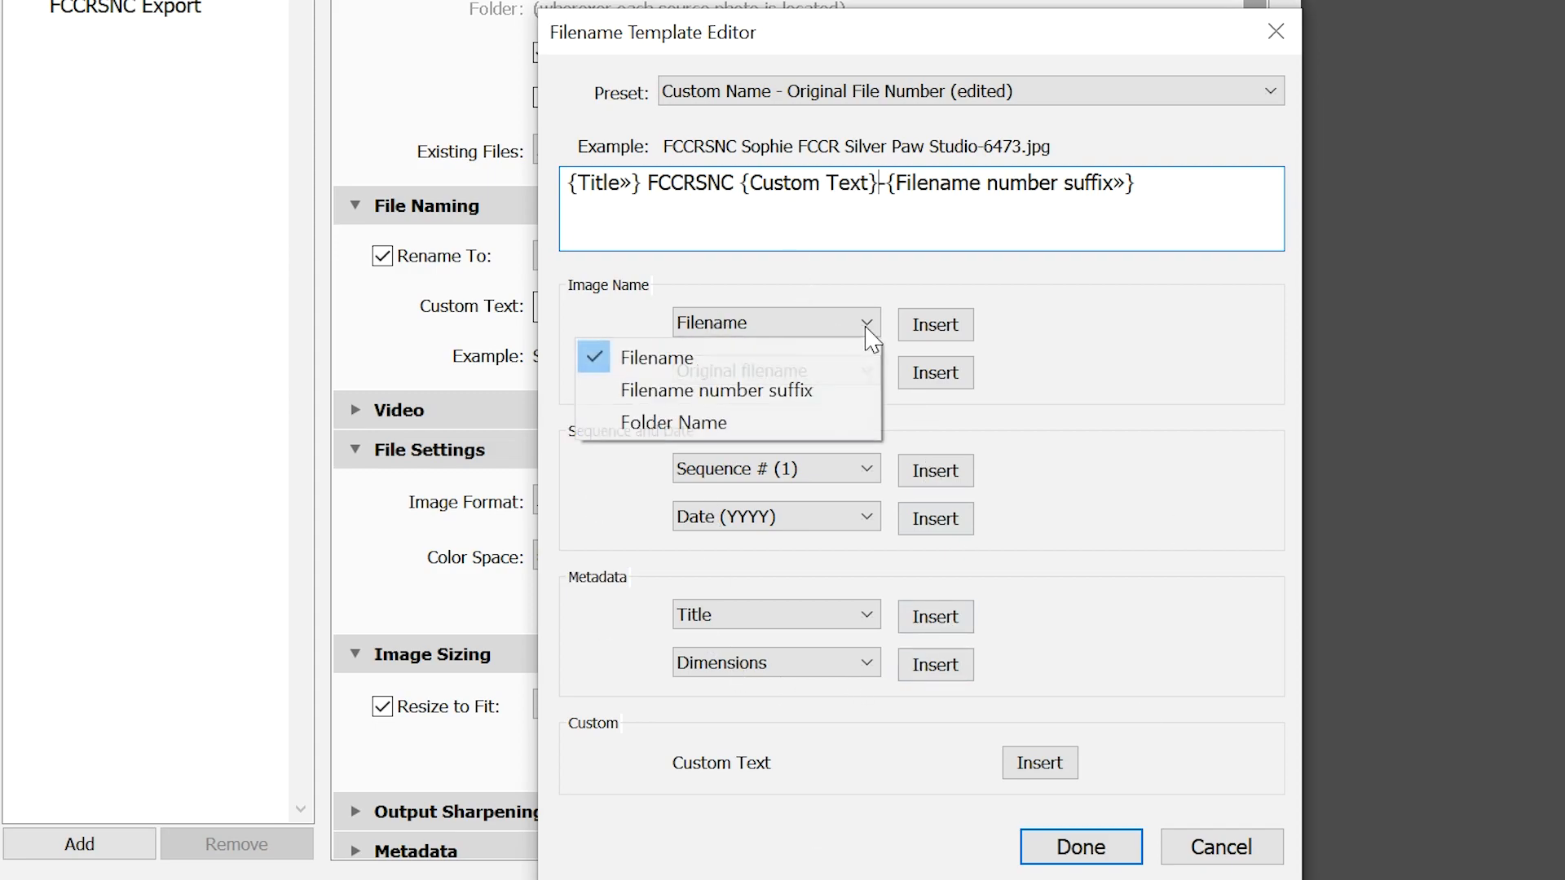
{"action": "left_click", "coordinate": [936, 375]}
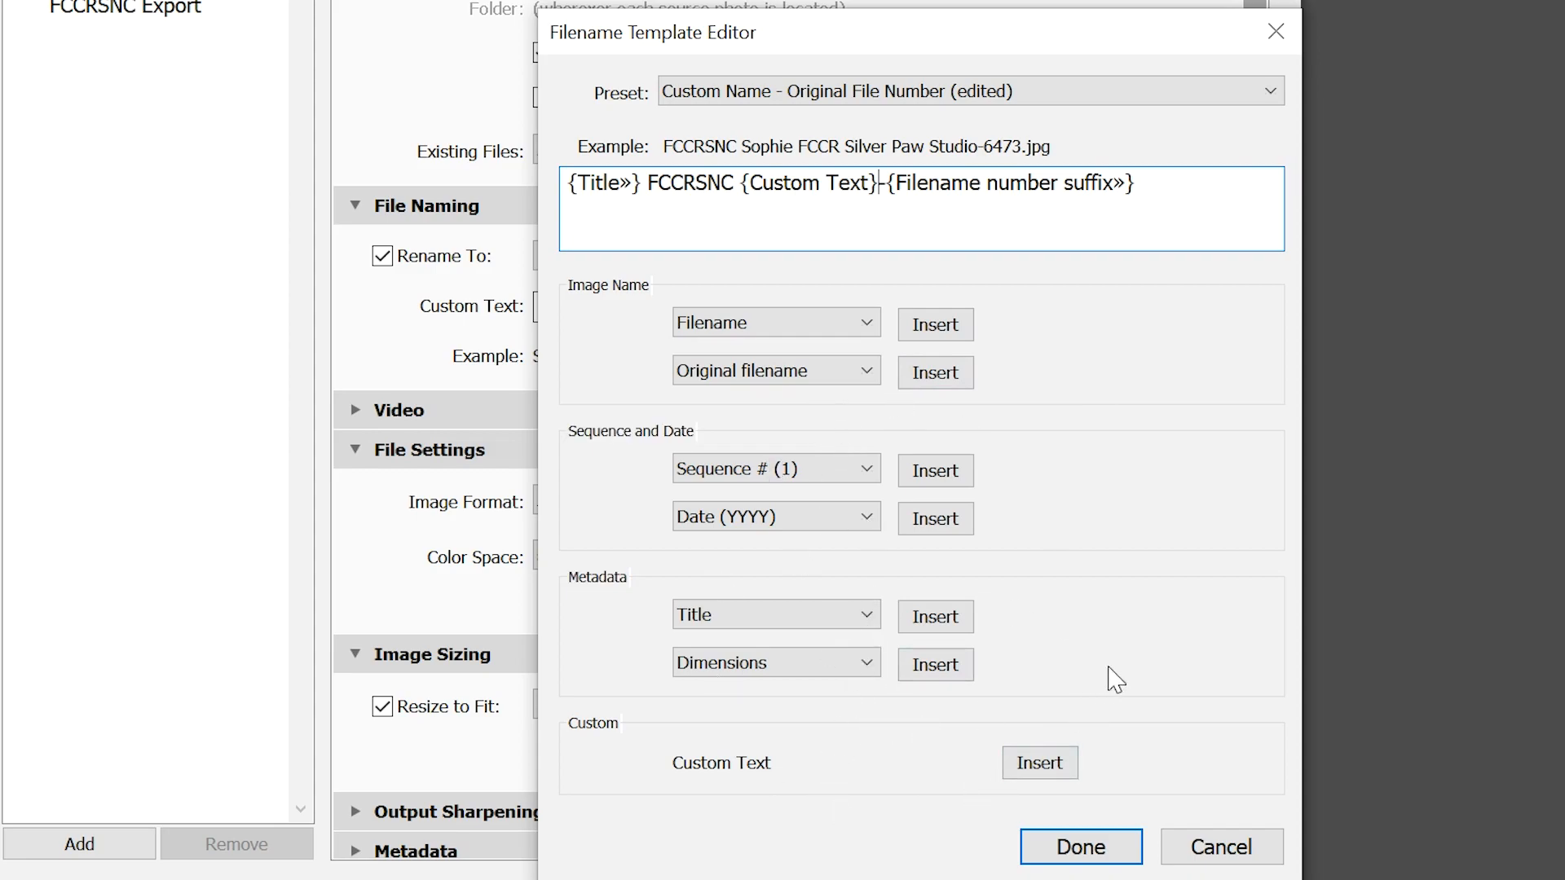
{"action": "left_click", "coordinate": [879, 178]}
{"action": "key", "text": "BackSpace"}
{"action": "left_click", "coordinate": [896, 203]}
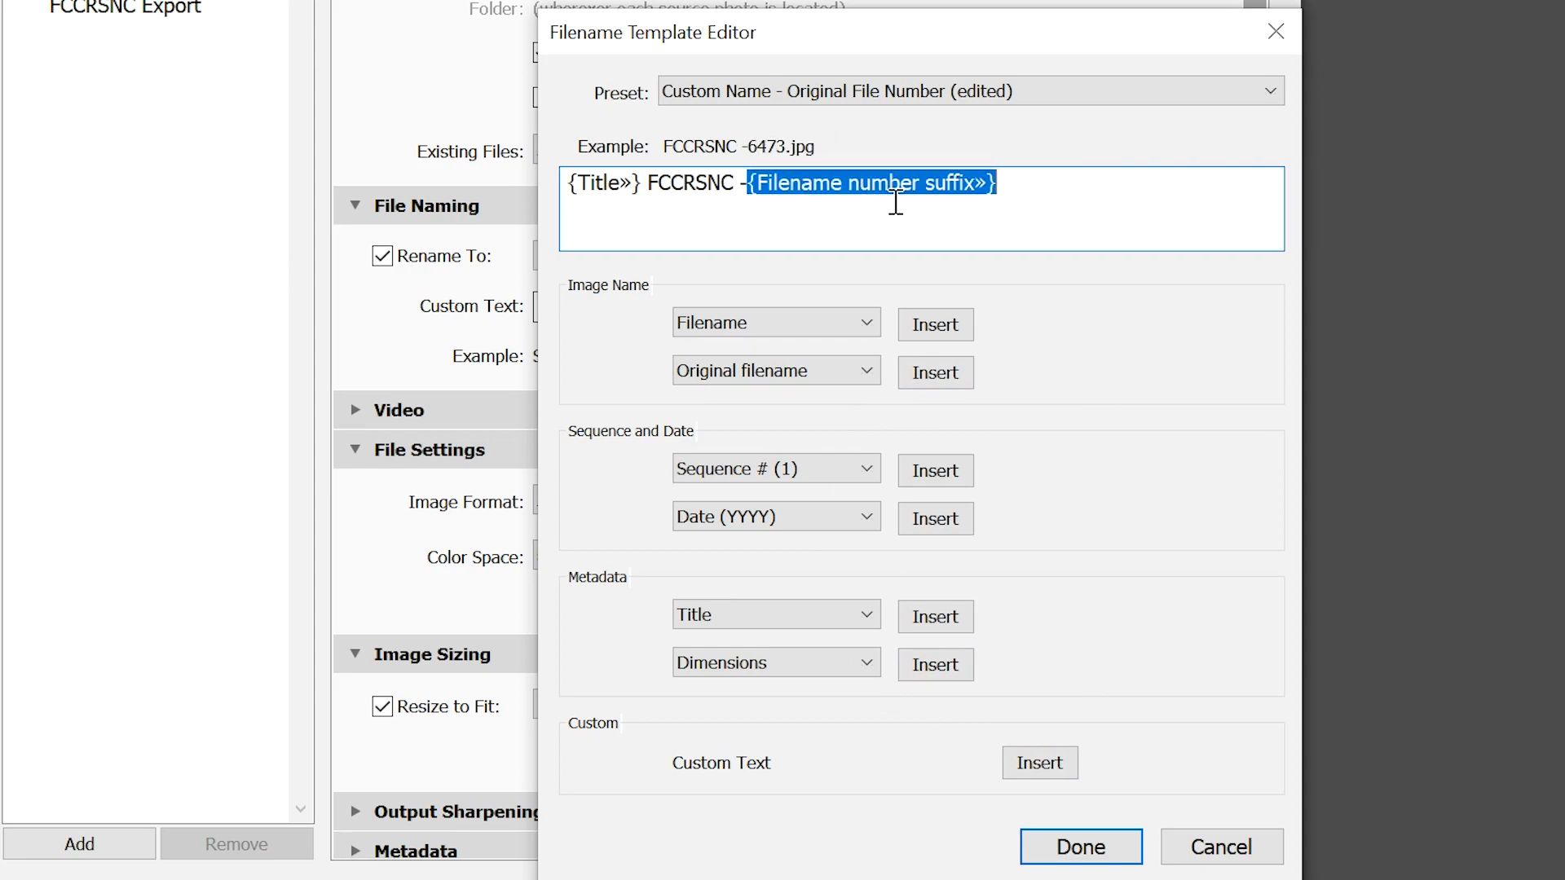
{"action": "key", "text": "BackSpace"}
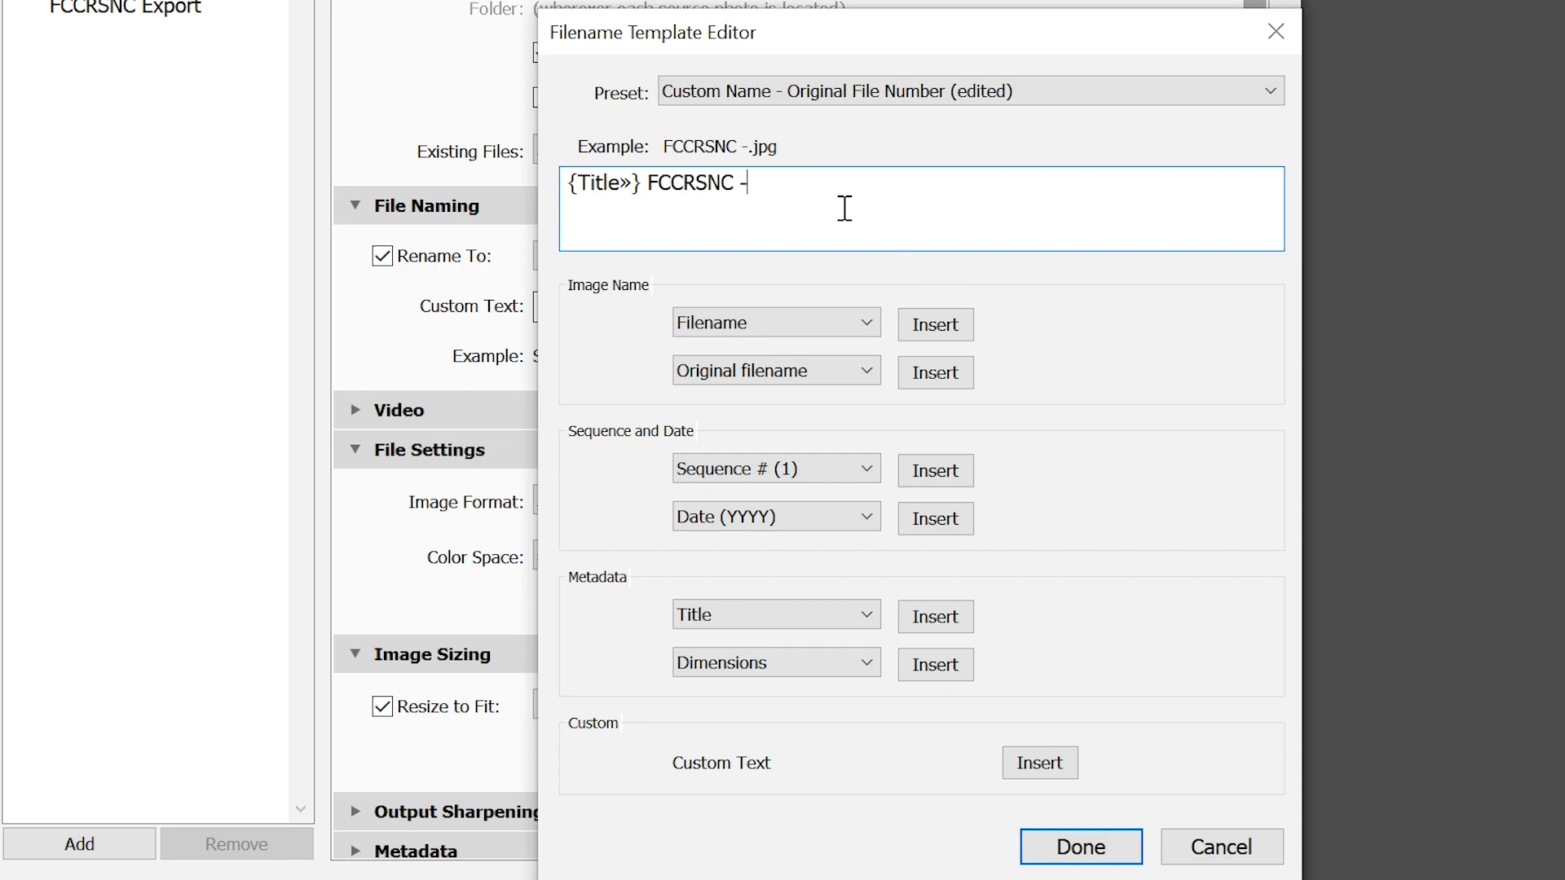
Add the text "SilverPawStudio" and the Original number suffix field to the end of the filename template
{"action": "type", "text": "Silver"}
{"action": "key", "text": "BackSpace"}
{"action": "type", "text": "PawStudio"}
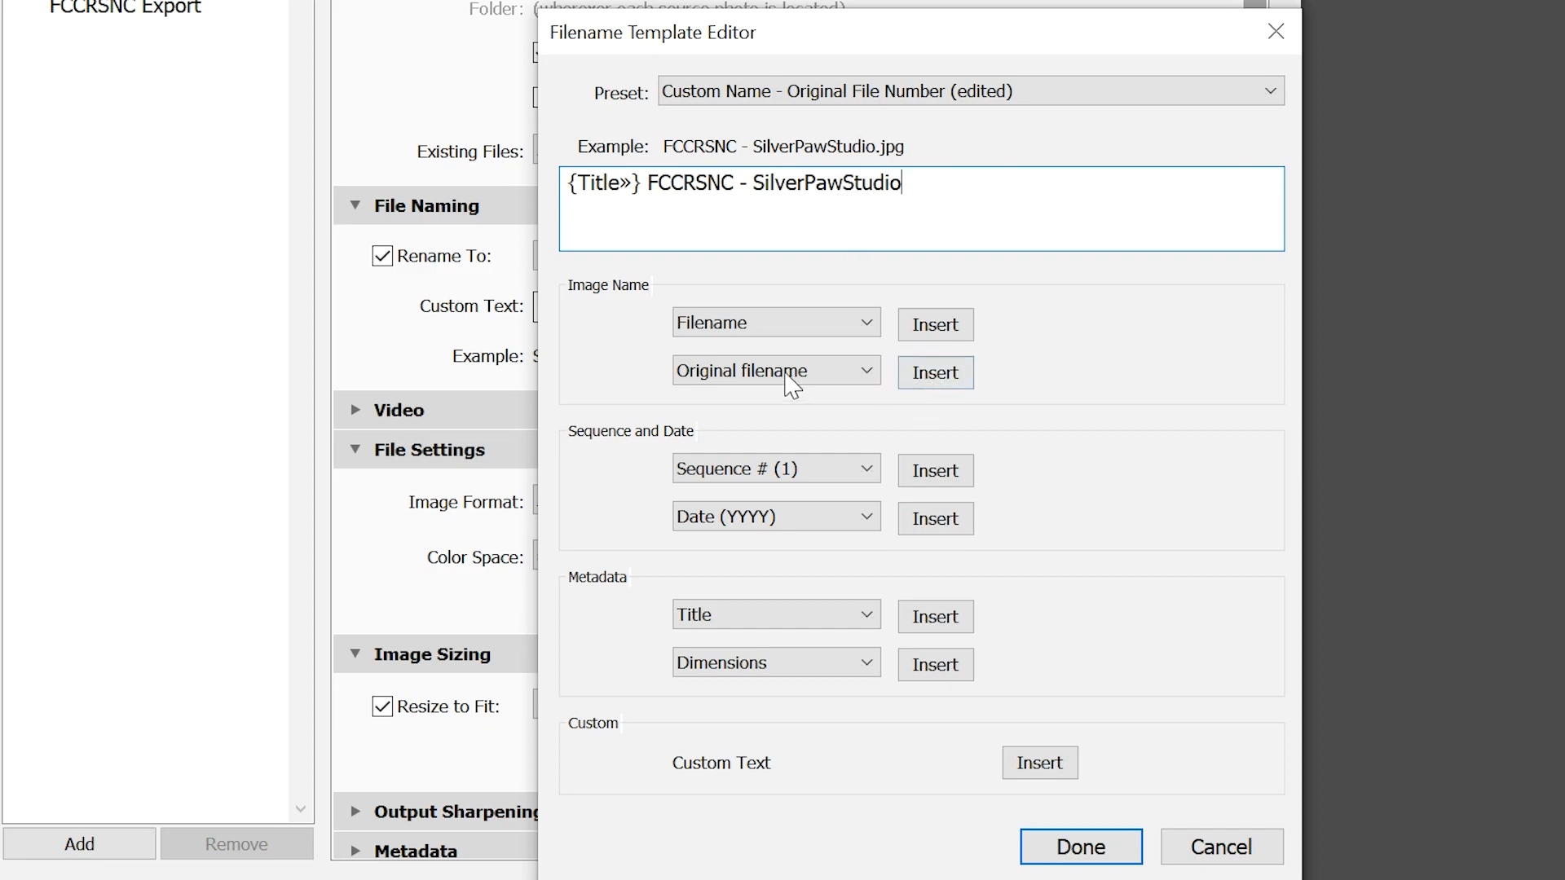
{"action": "left_click", "coordinate": [864, 379]}
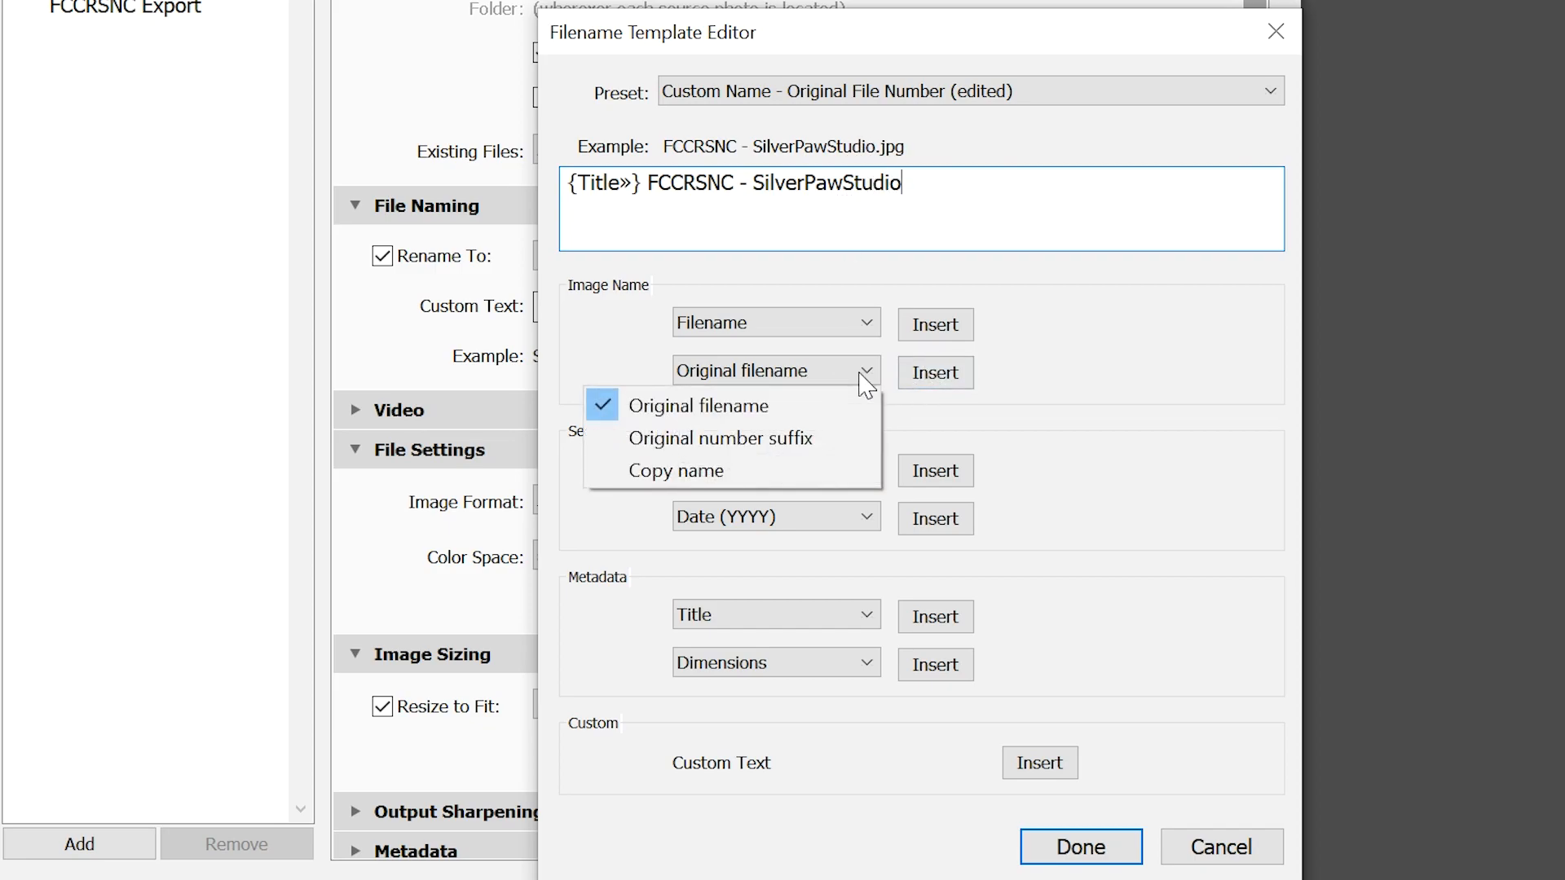
{"action": "left_click", "coordinate": [811, 440]}
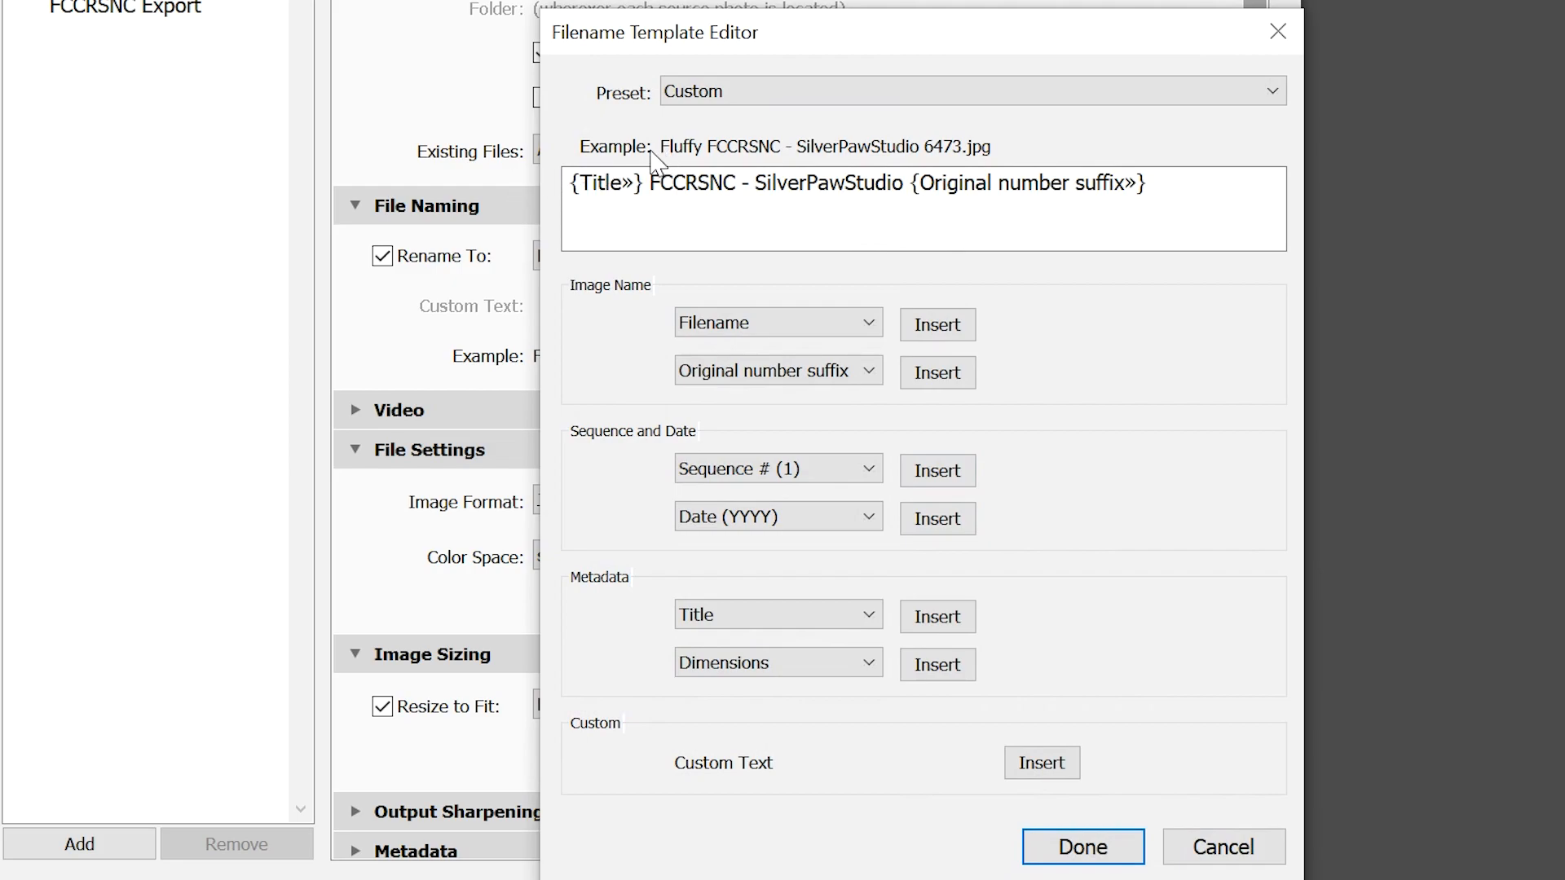
Review the fixed text and number suffix in the filename template and accept it as the export naming
{"action": "left_click_drag", "start_coordinate": [656, 189], "coordinate": [913, 188]}
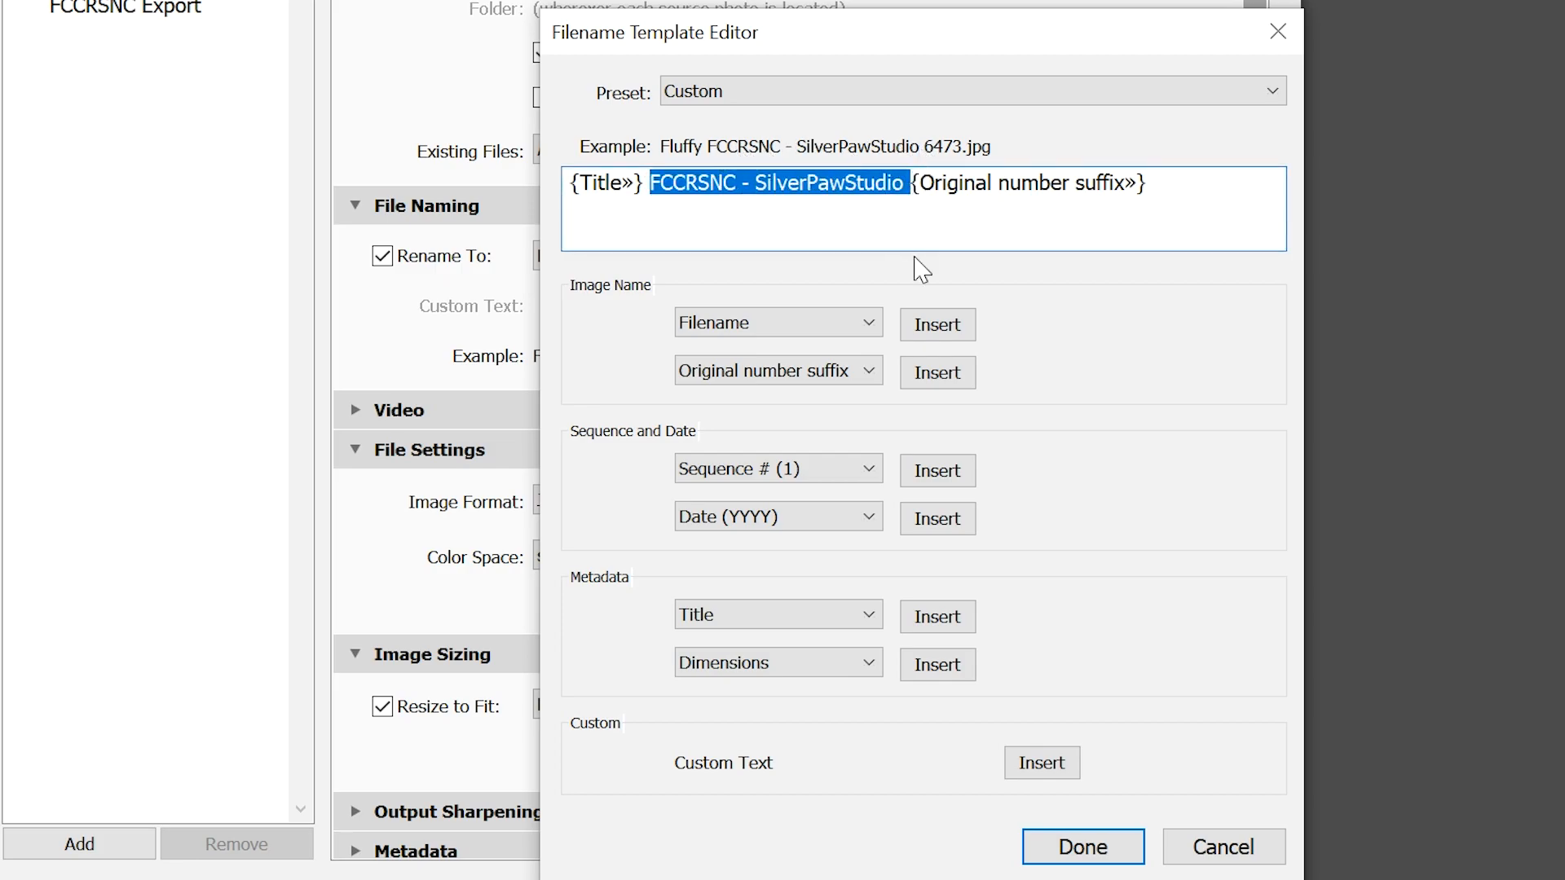
{"action": "left_click", "coordinate": [956, 238]}
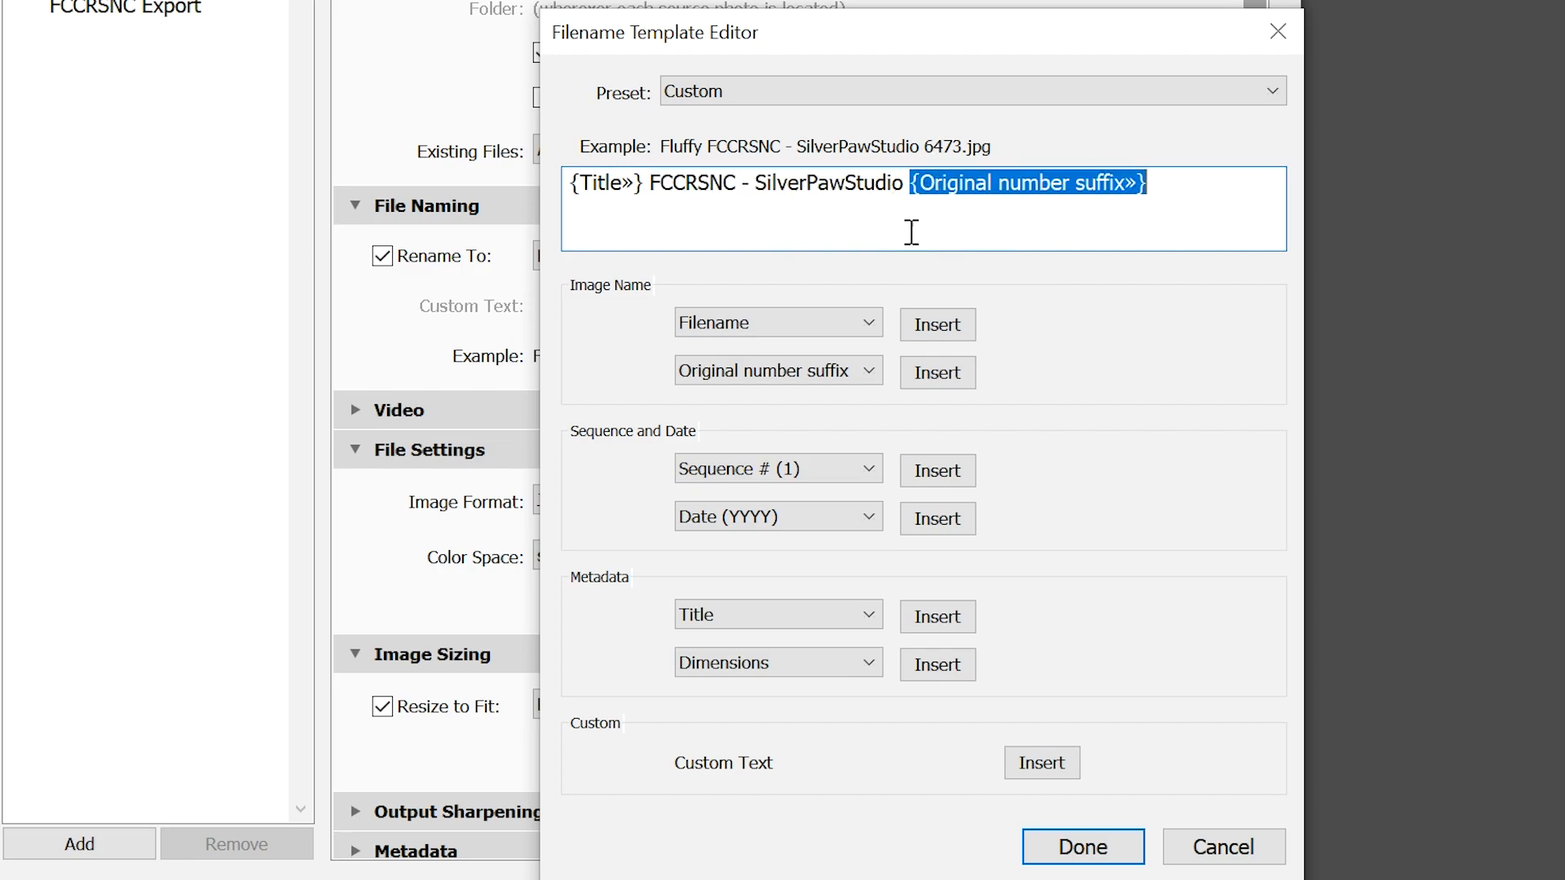
{"action": "double_click", "coordinate": [676, 186]}
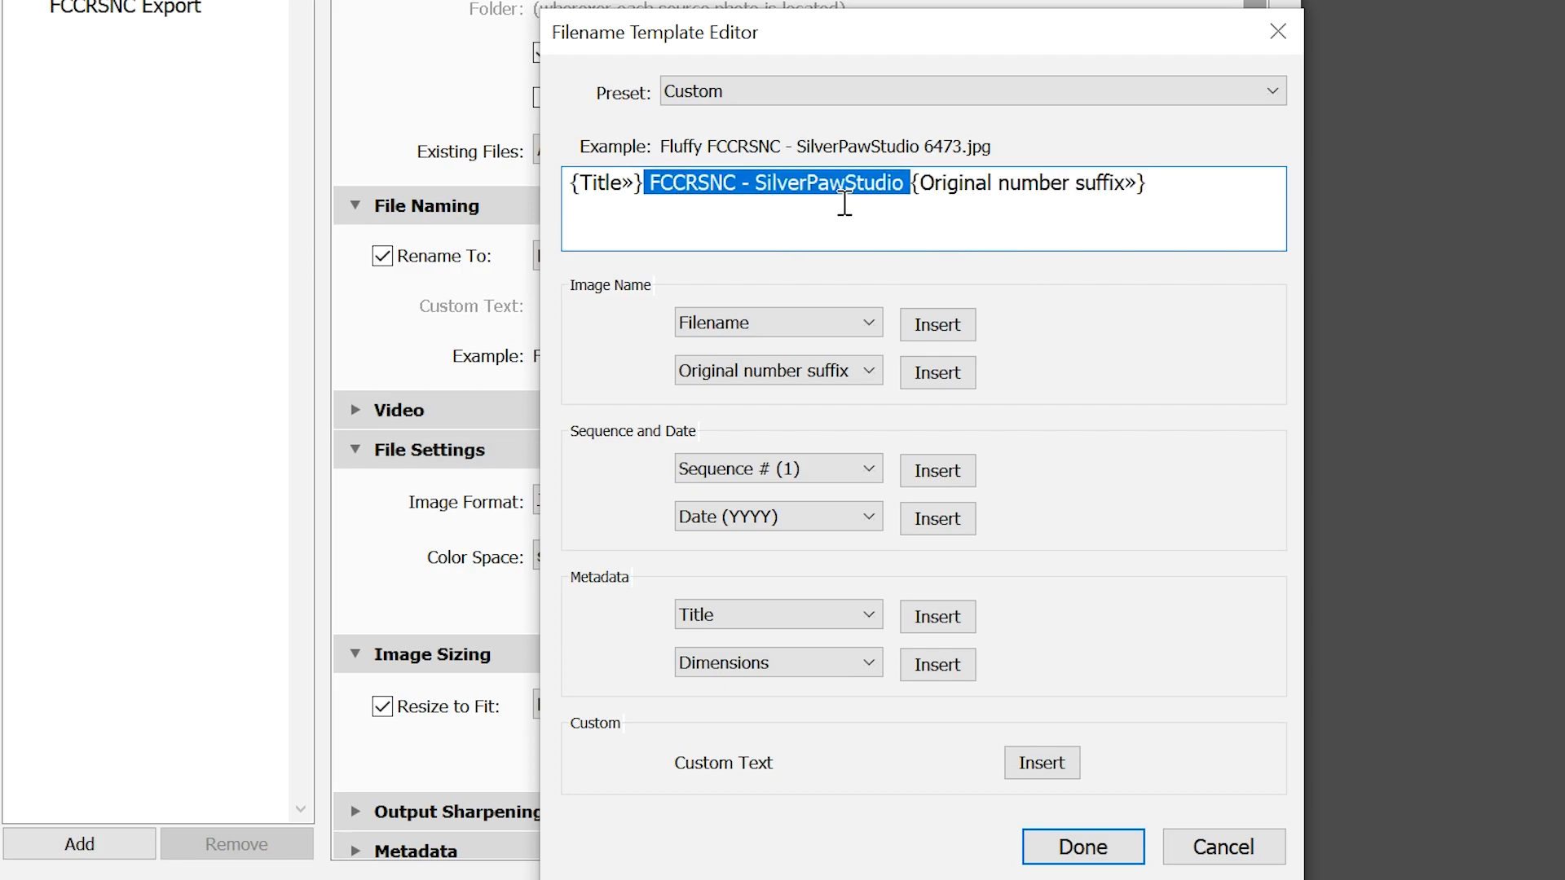
{"action": "left_click", "coordinate": [1177, 203]}
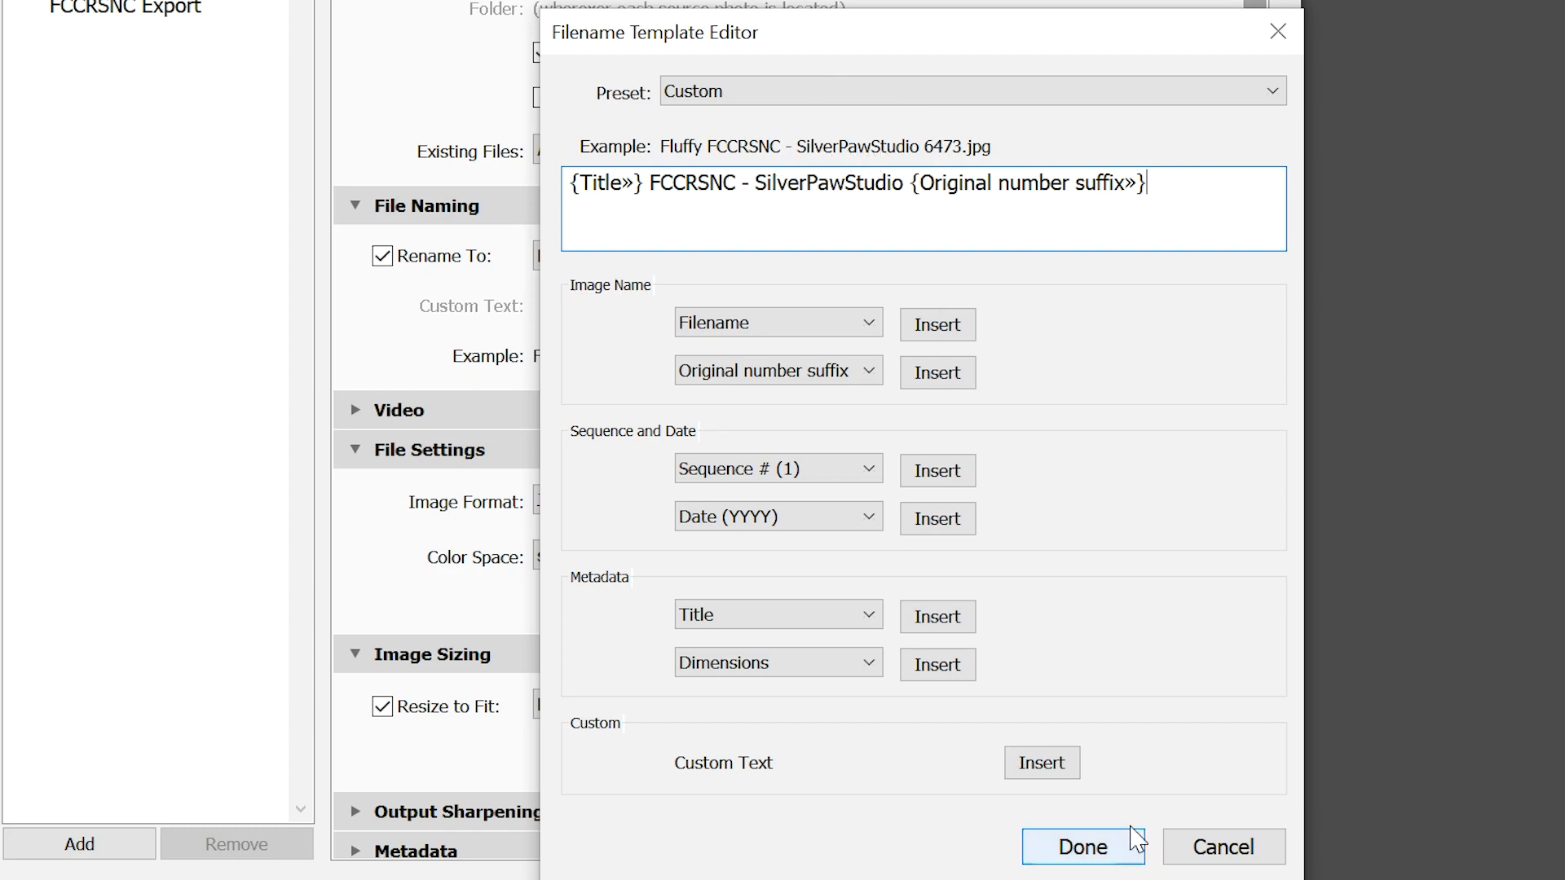
{"action": "left_click", "coordinate": [1082, 847]}
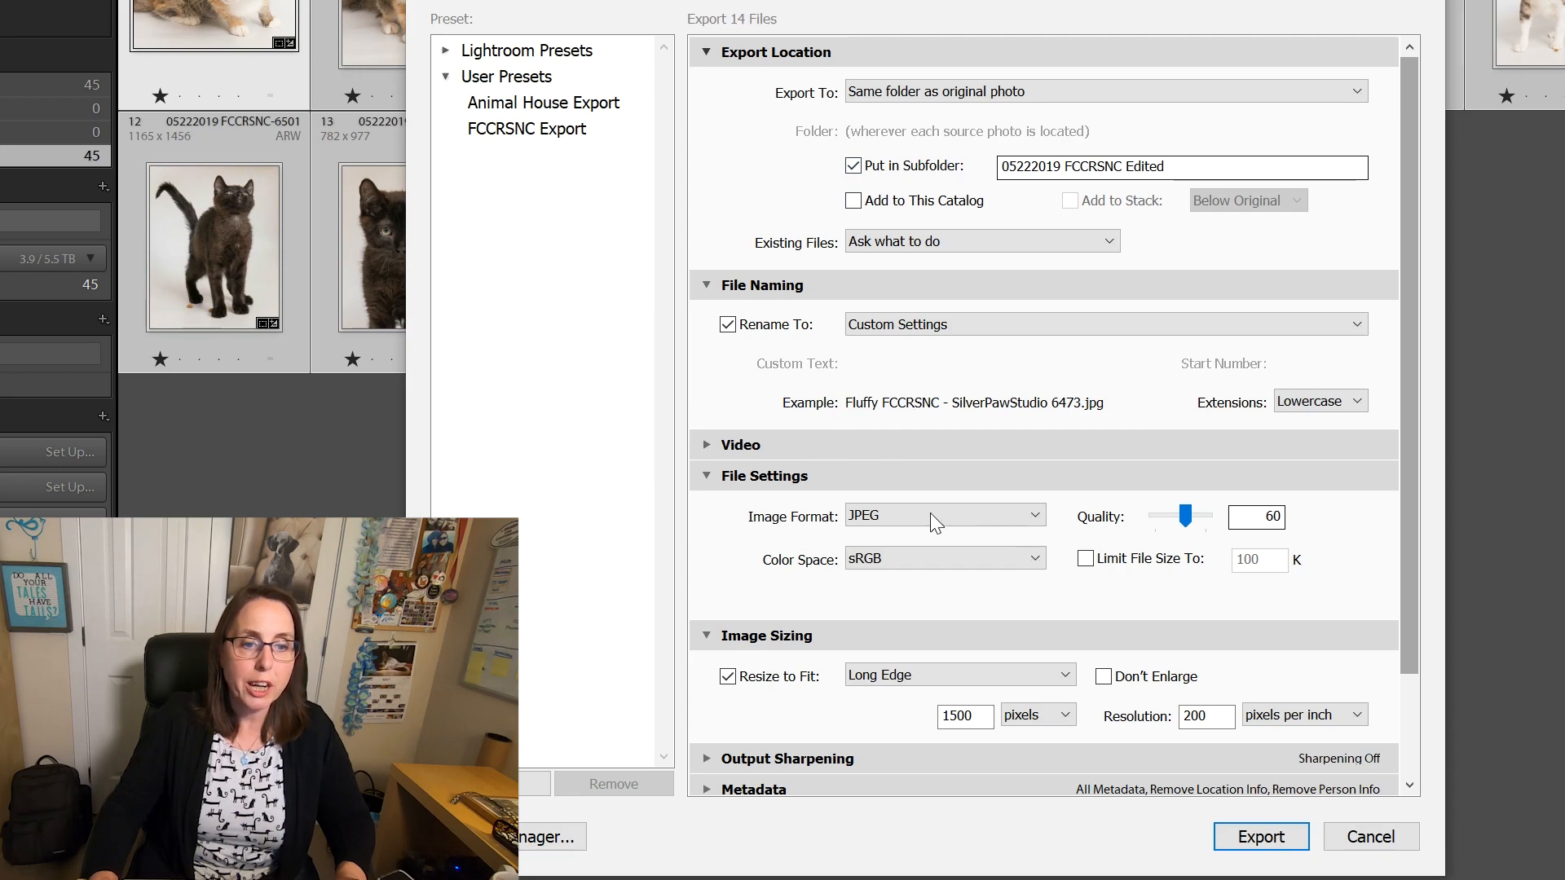
Set the exported images to resize to 1000 pixels on the long edge
{"action": "left_click", "coordinate": [954, 515]}
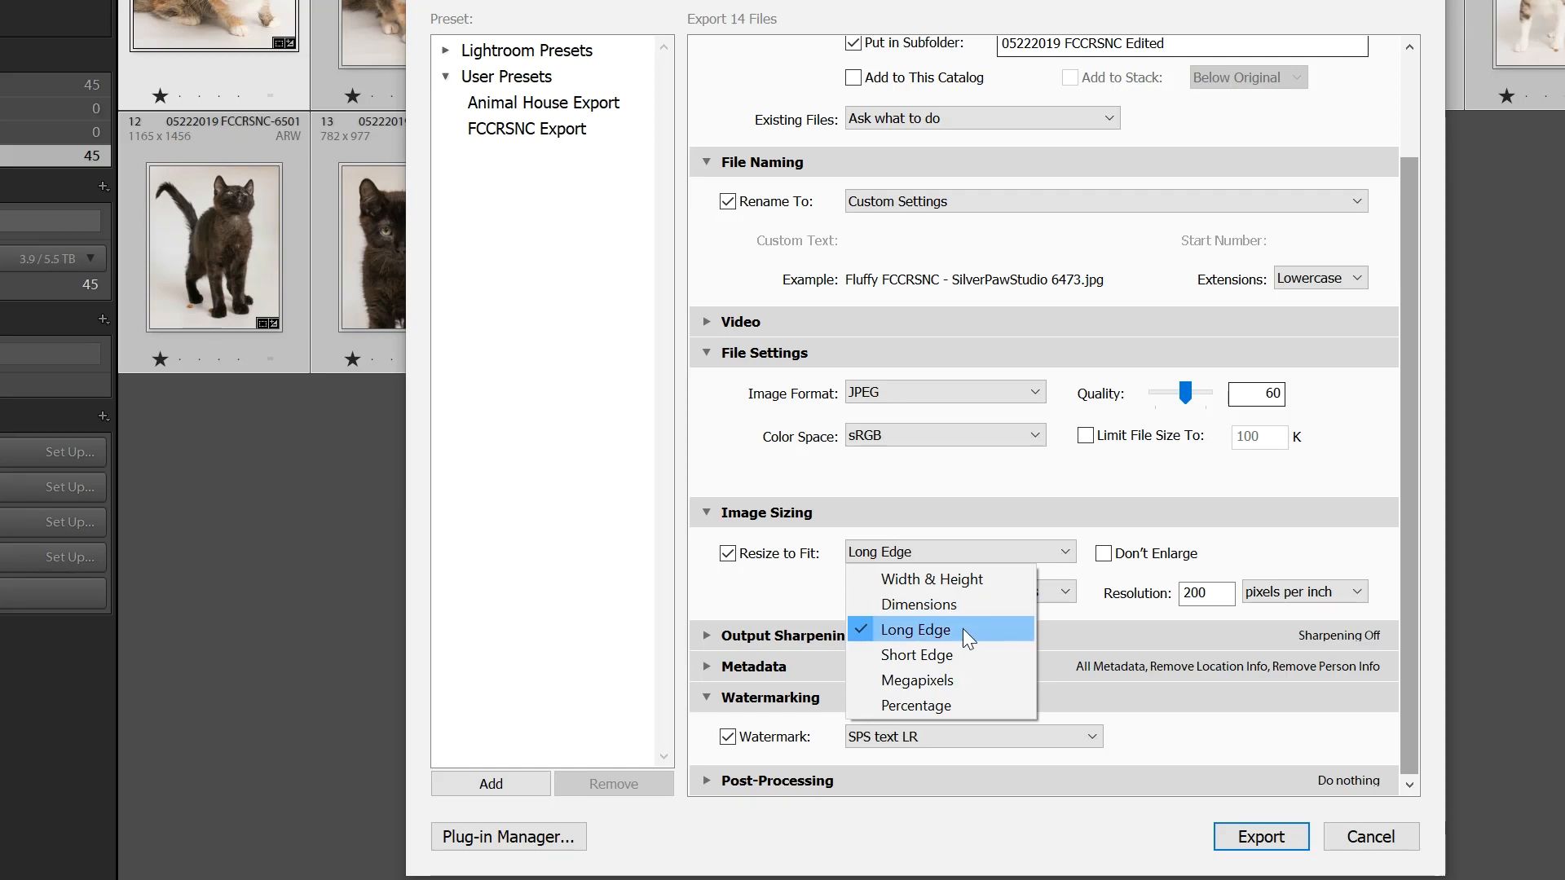
{"action": "left_click", "coordinate": [962, 628]}
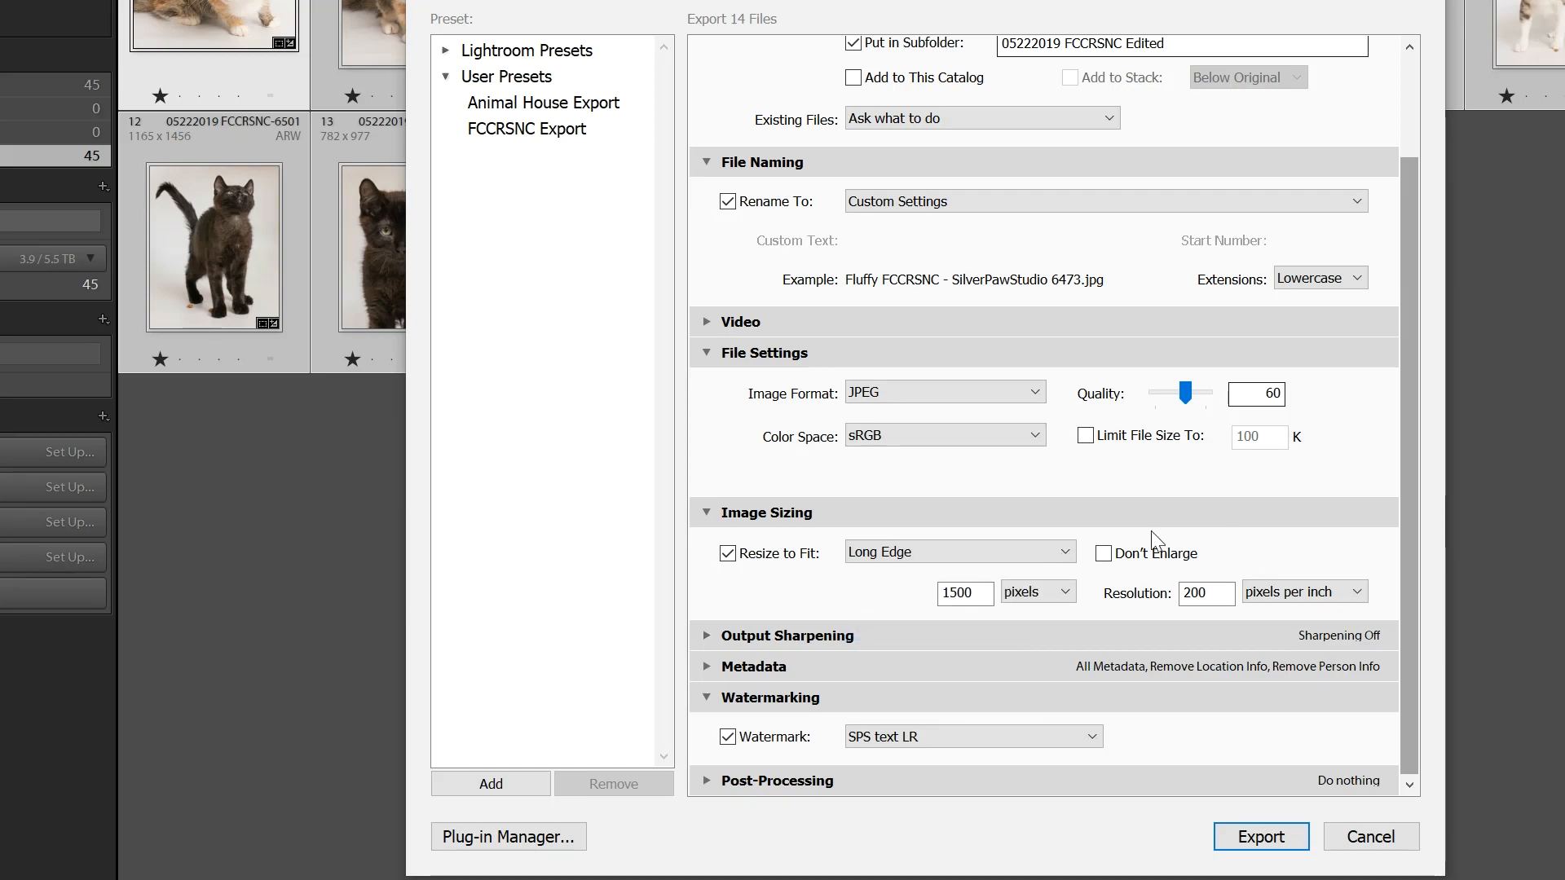
{"action": "double_click", "coordinate": [959, 593]}
{"action": "type", "text": "1000"}
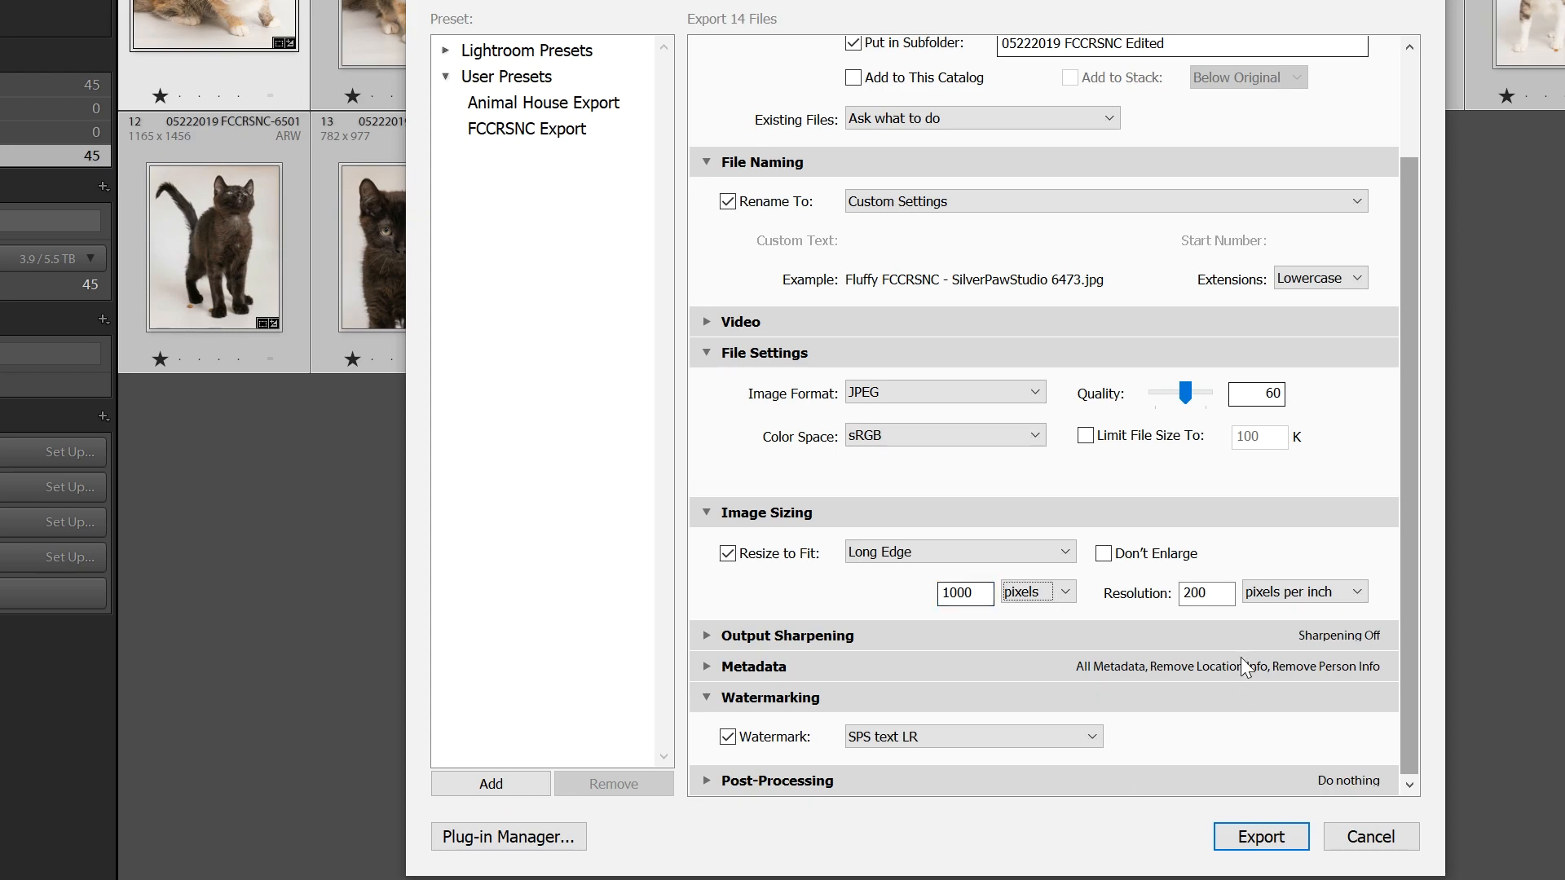
{"action": "double_click", "coordinate": [1194, 594]}
{"action": "scroll", "coordinate": [1278, 491], "scroll_direction": "up", "scroll_amount": 2}
{"action": "scroll", "coordinate": [1279, 493], "scroll_direction": "down", "scroll_amount": 2}
Open the SPS text LR watermark for editing and change it to a graphic watermark using the HS Logo FCCRSNC image
{"action": "left_click", "coordinate": [1094, 737]}
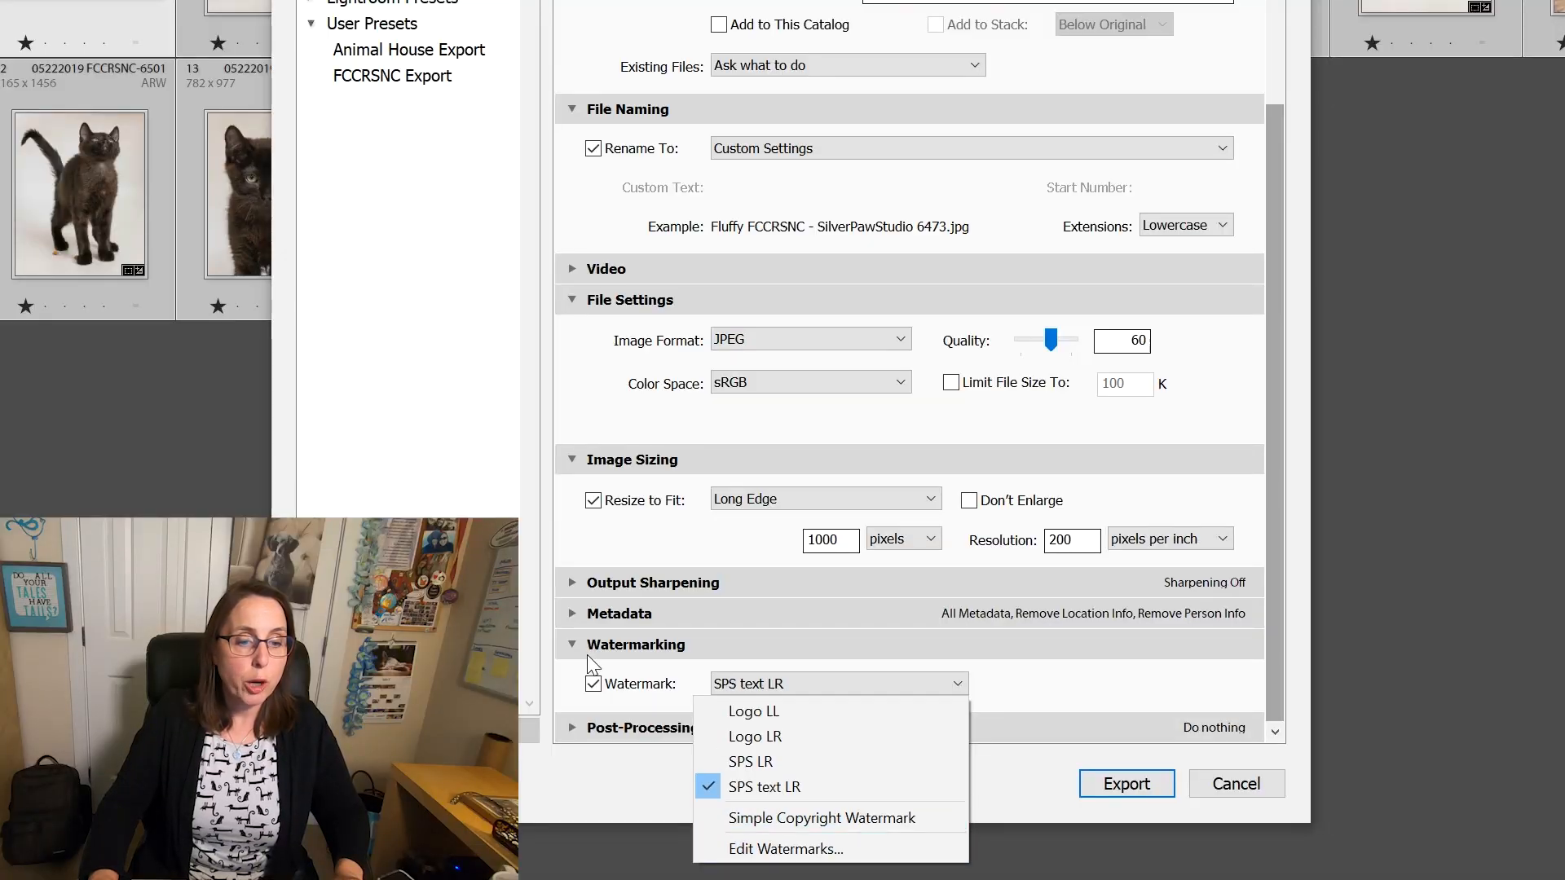
{"action": "left_click", "coordinate": [815, 848]}
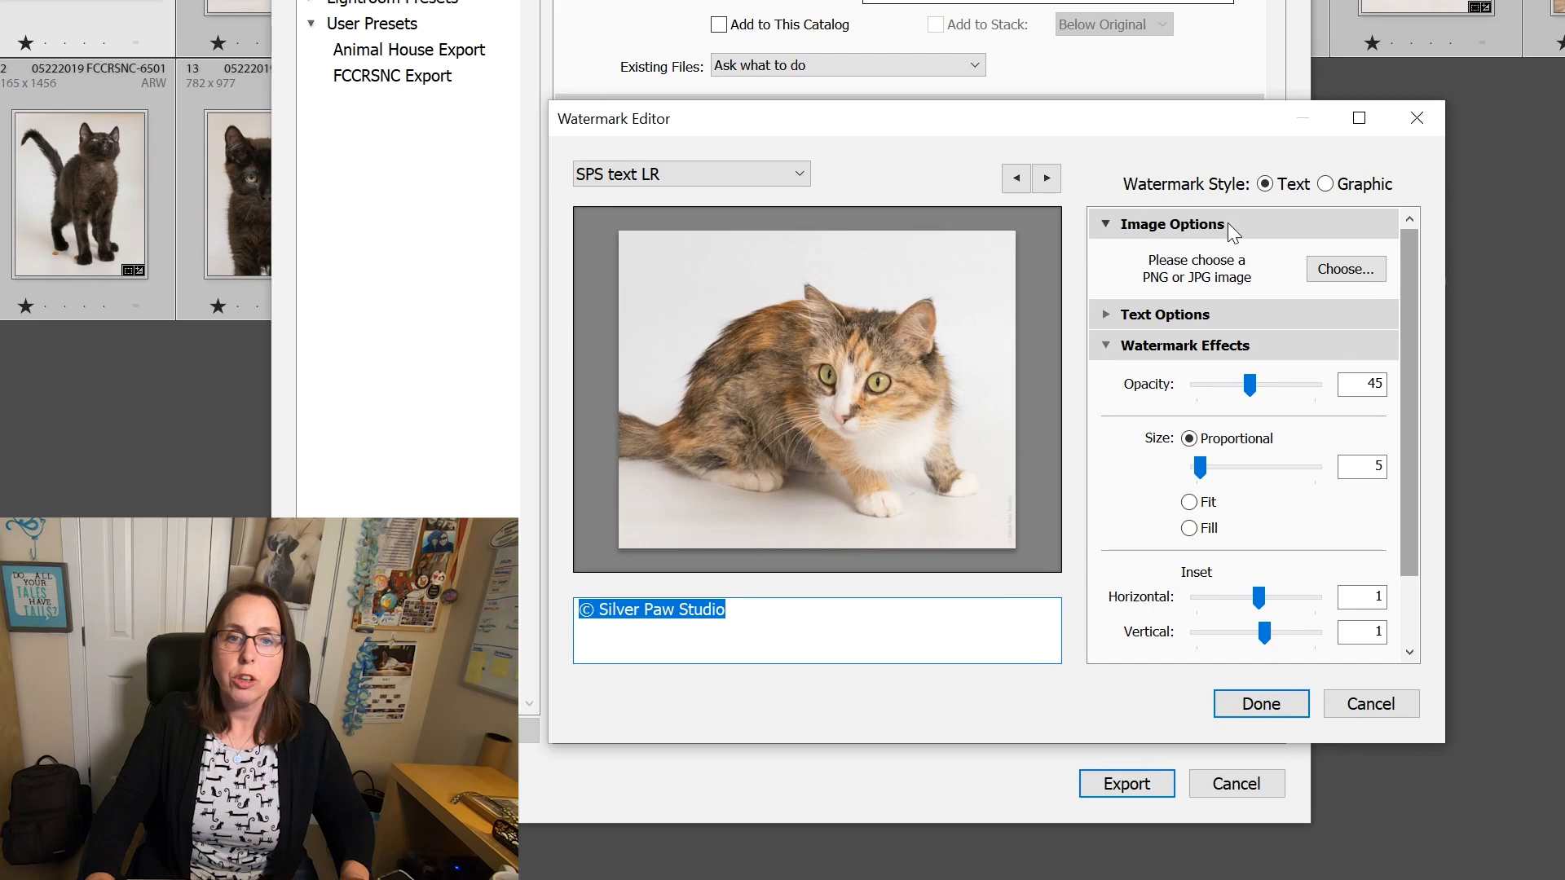
{"action": "left_click", "coordinate": [1326, 184]}
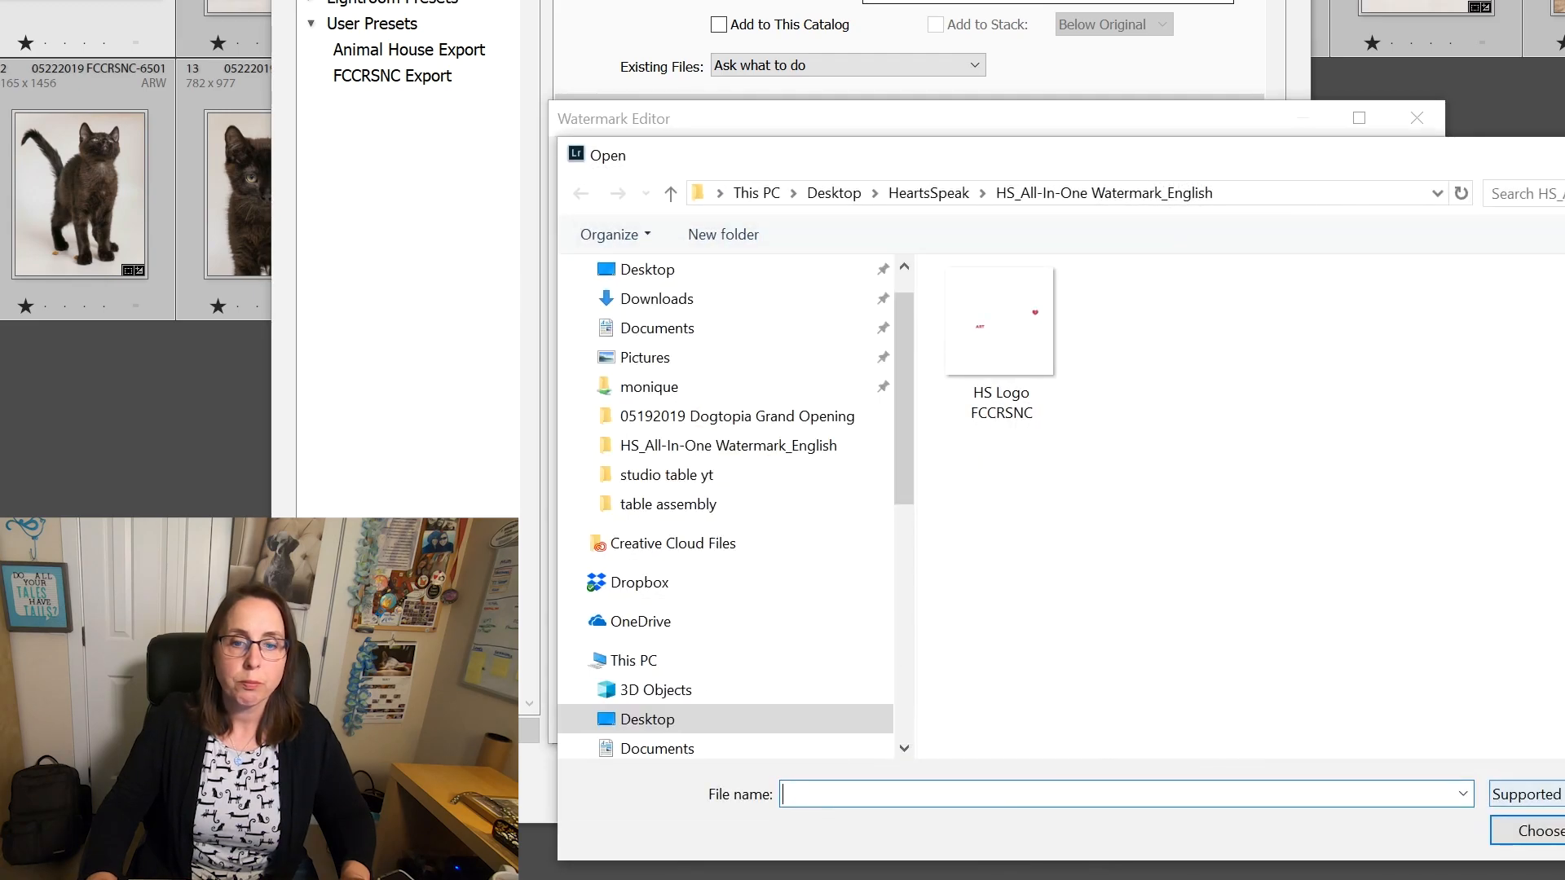
{"action": "left_click", "coordinate": [1564, 831]}
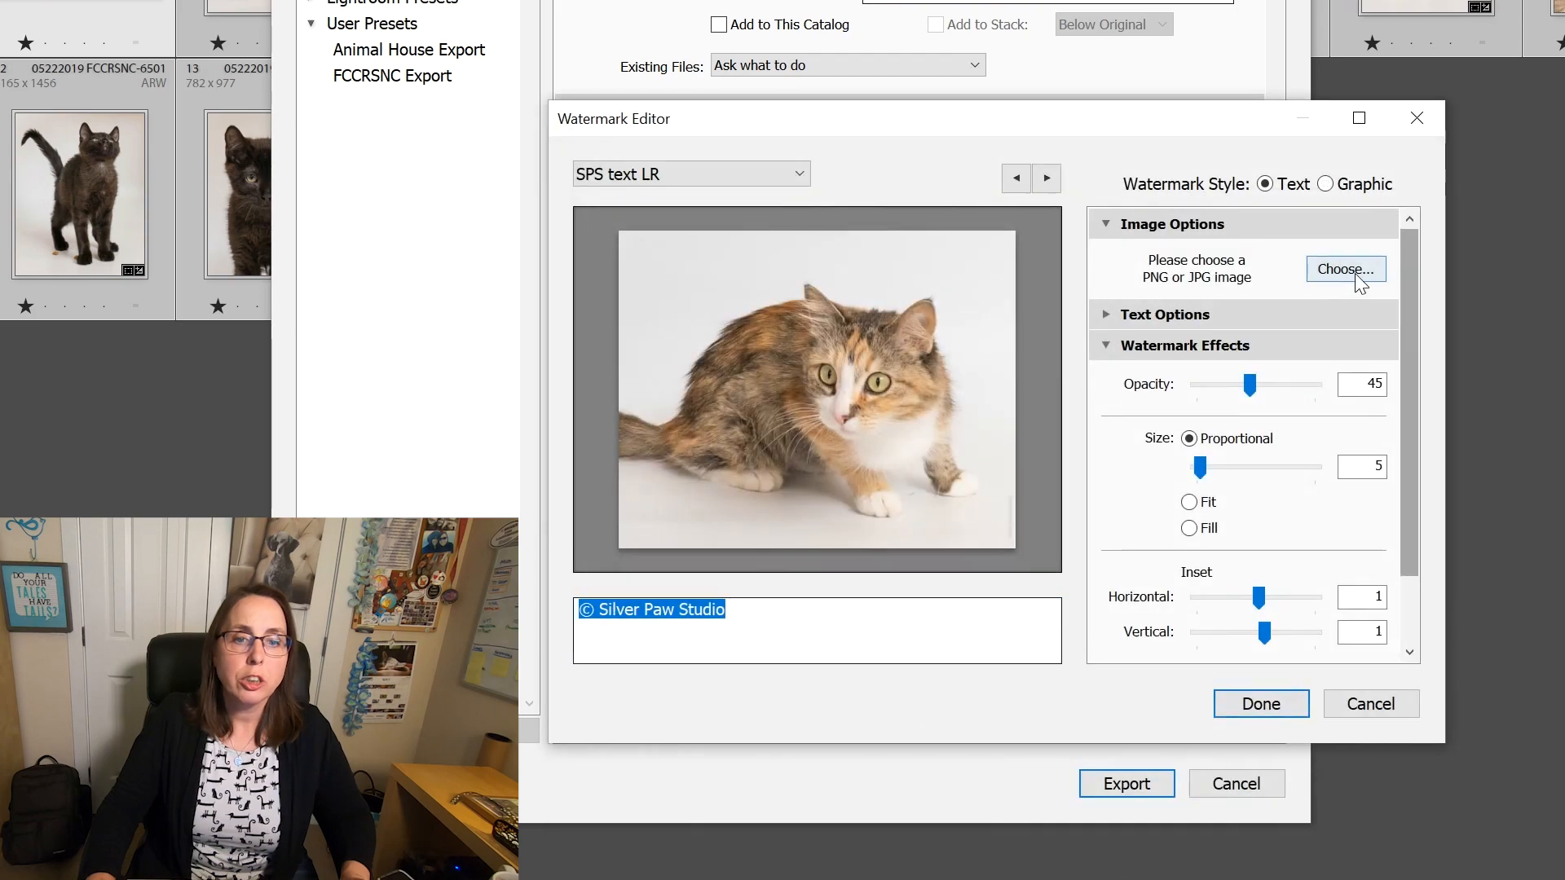
{"action": "left_click", "coordinate": [1355, 273]}
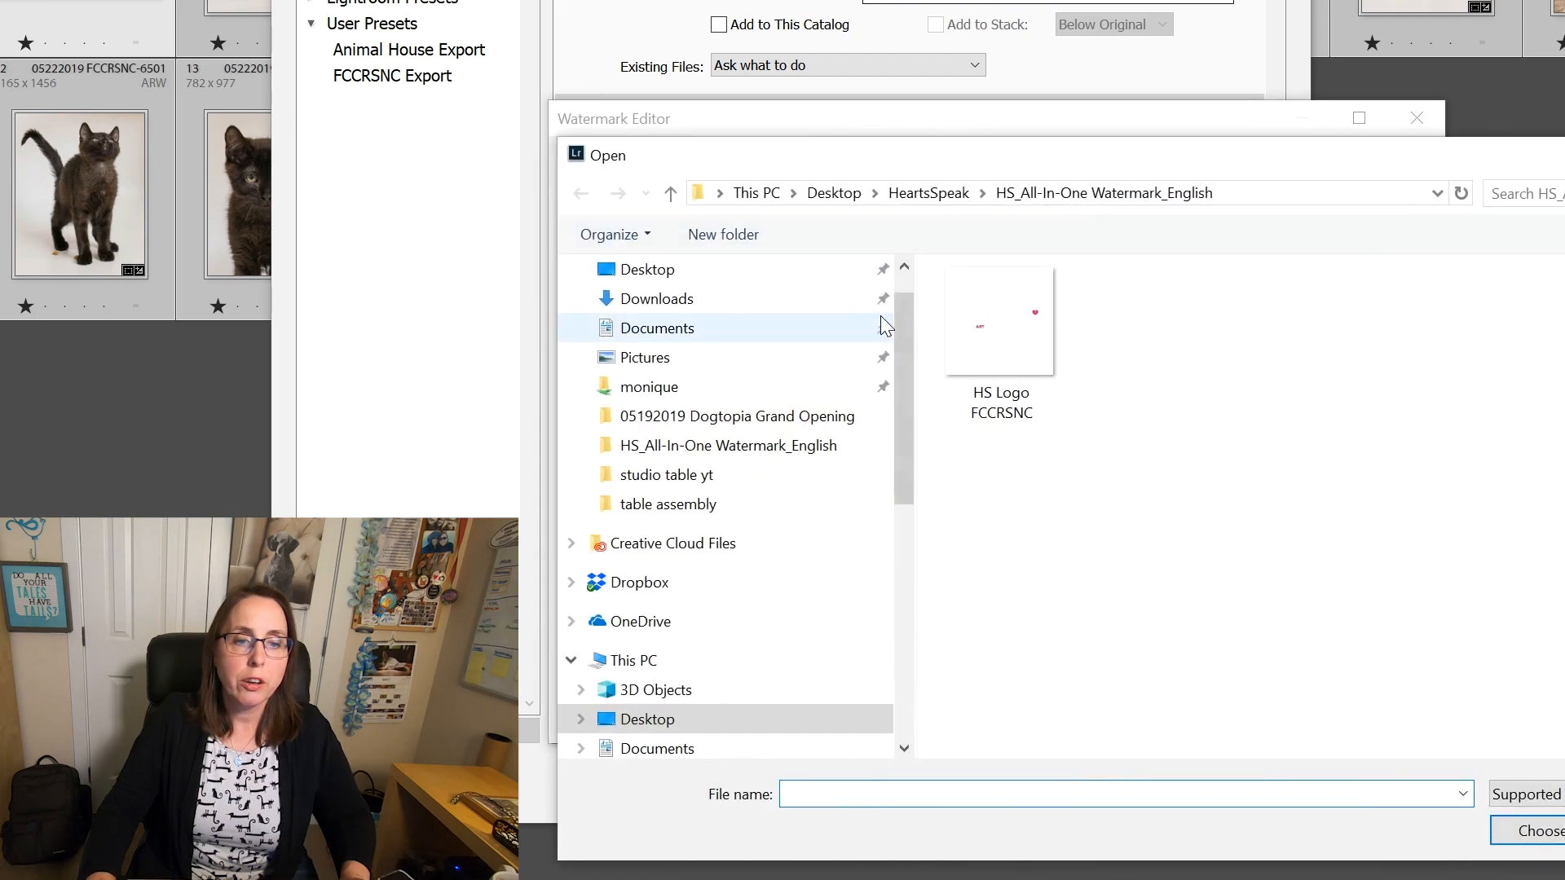
{"action": "left_click", "coordinate": [1002, 343]}
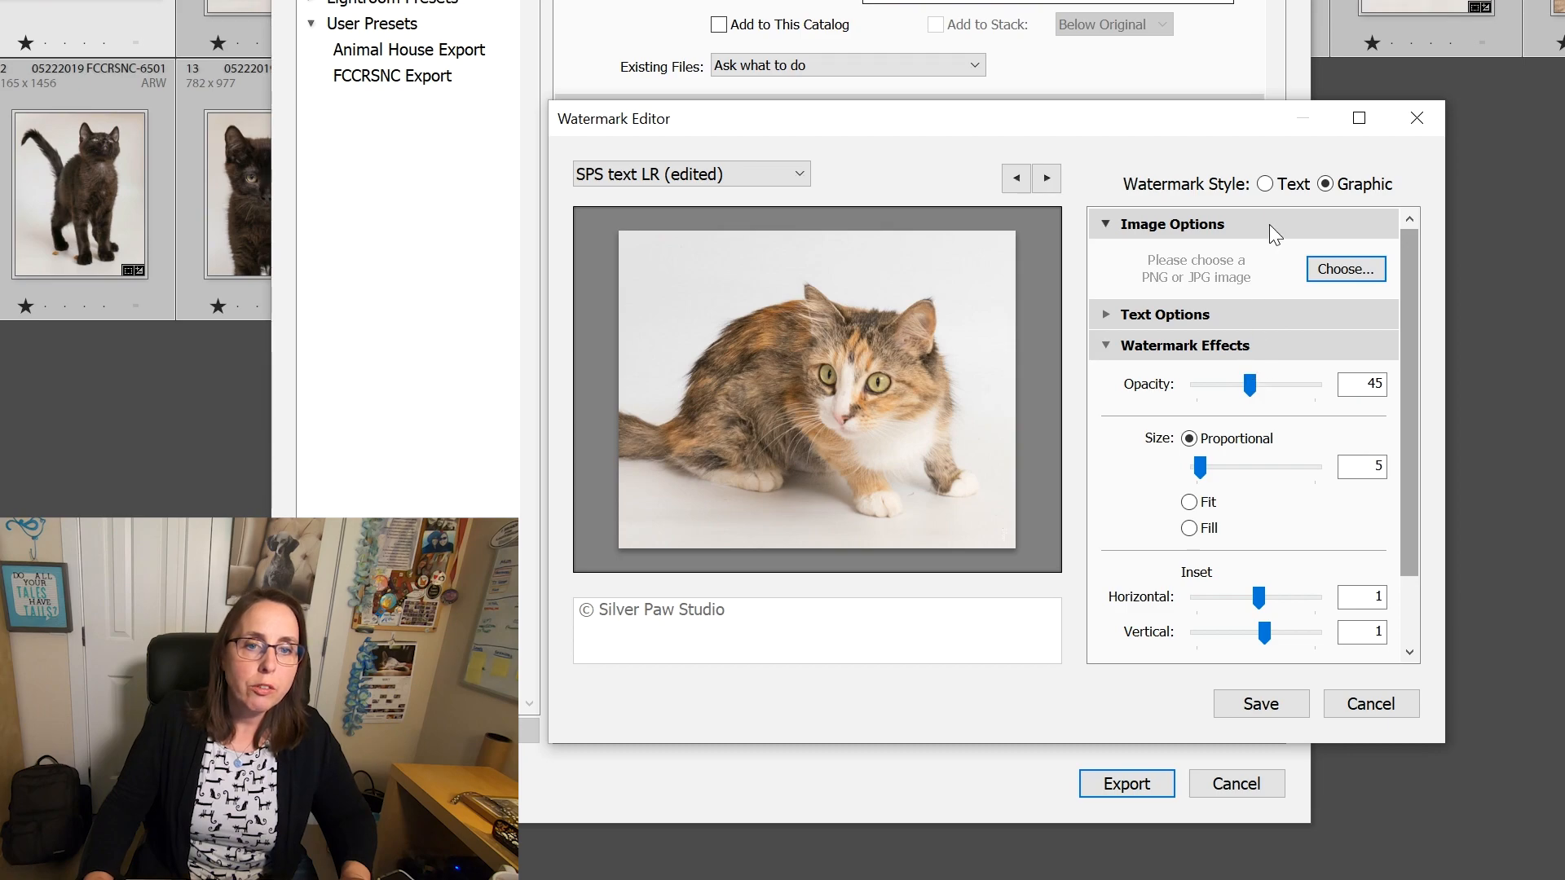
Set the graphic watermark's opacity to 97 and its proportional size to 30
{"action": "mouse_move", "coordinate": [1249, 384]}
{"action": "left_mouse_down"}
{"action": "mouse_move", "coordinate": [1284, 384]}
{"action": "mouse_move", "coordinate": [1257, 380]}
{"action": "left_mouse_up"}
{"action": "left_click_drag", "start_coordinate": [1186, 382], "coordinate": [1326, 382]}
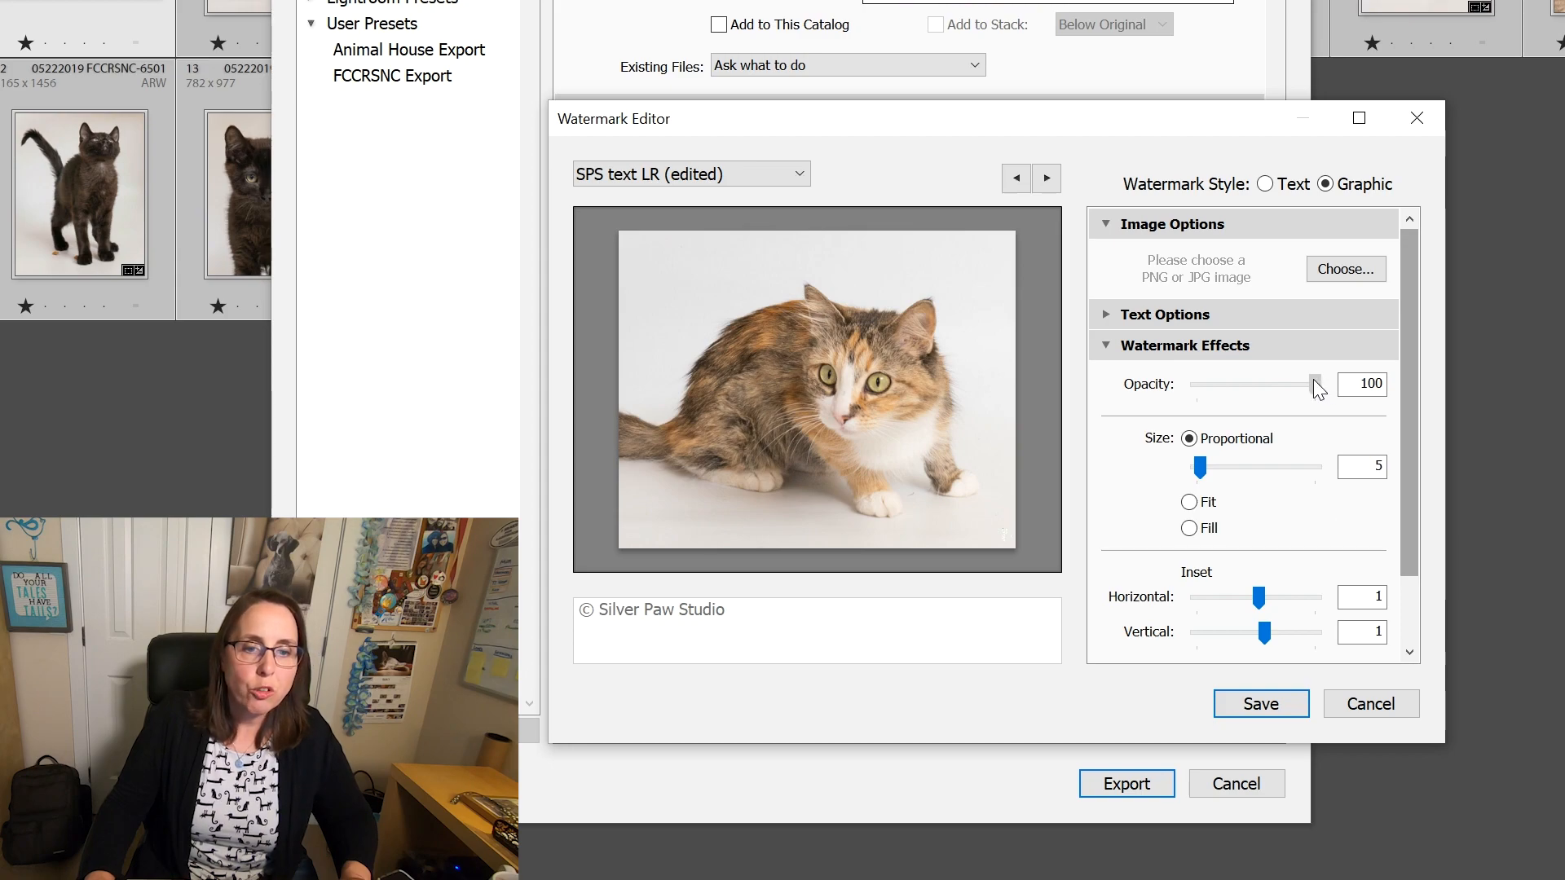
{"action": "left_click_drag", "start_coordinate": [1224, 468], "coordinate": [1220, 465]}
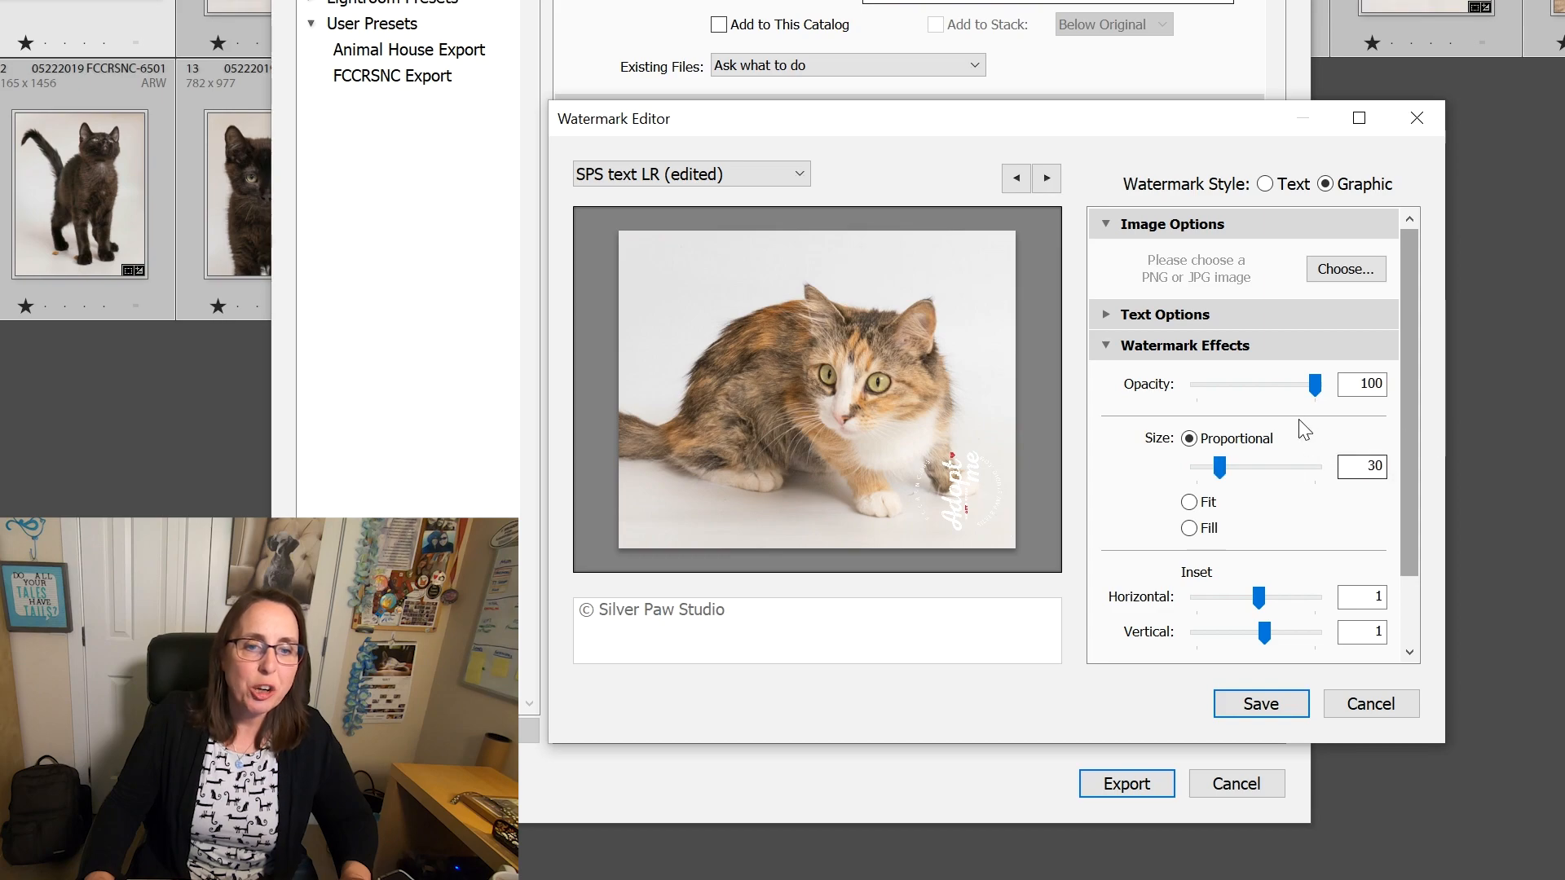
{"action": "left_click_drag", "start_coordinate": [1411, 387], "coordinate": [1405, 463]}
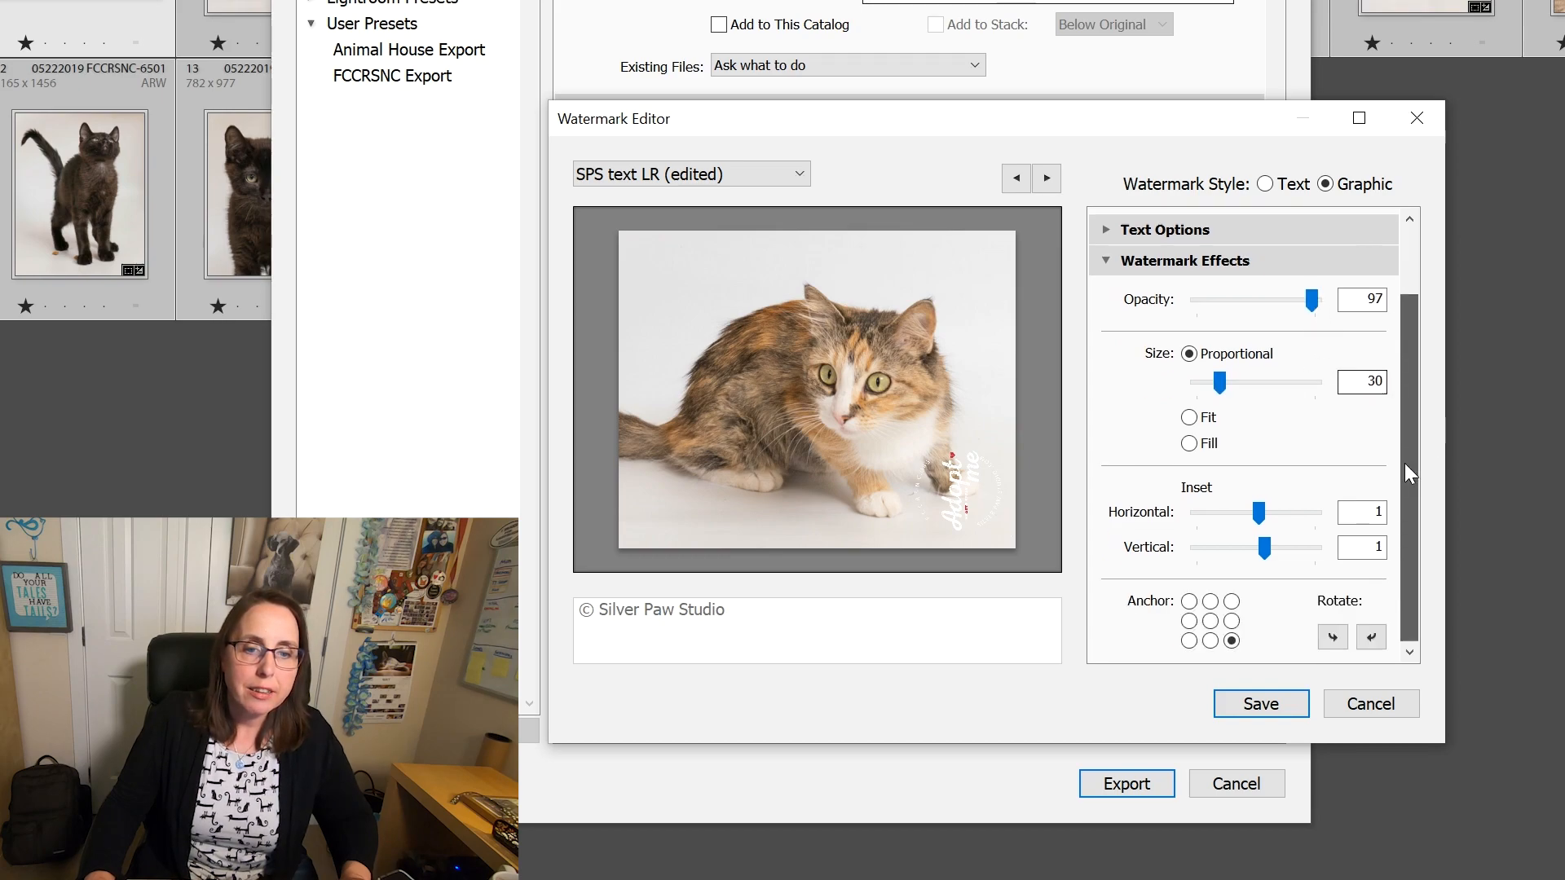
Set the watermark's horizontal inset to 0, anchor it in the photo's upper-left corner, rotate it upright and reduce its proportional size to 27
{"action": "mouse_move", "coordinate": [1258, 514]}
{"action": "left_mouse_down"}
{"action": "mouse_move", "coordinate": [1280, 513]}
{"action": "mouse_move", "coordinate": [1249, 511]}
{"action": "left_mouse_up"}
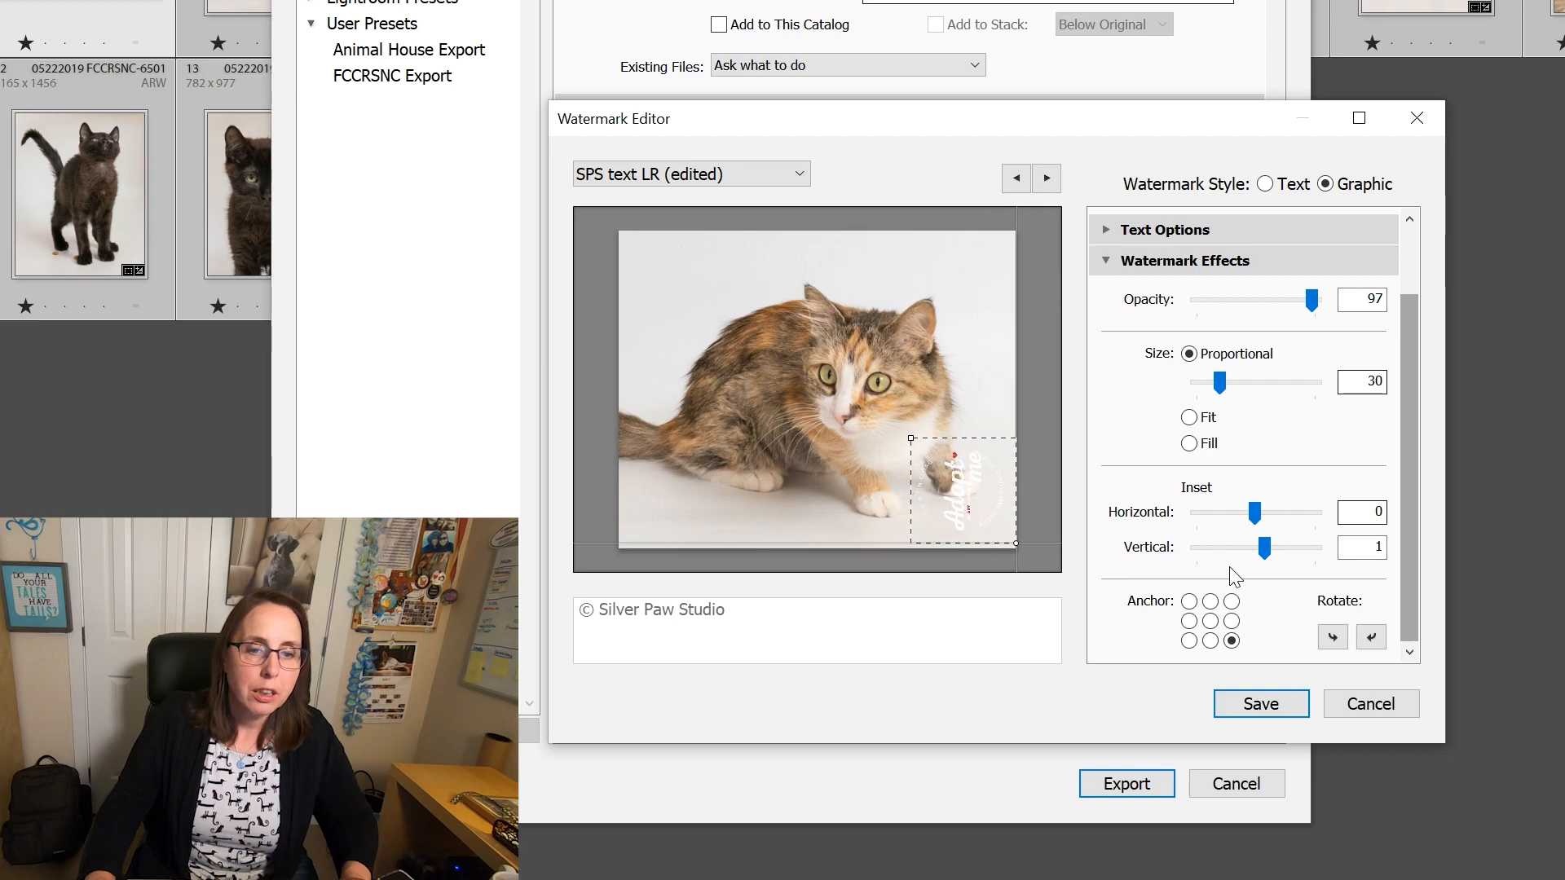
{"action": "left_click", "coordinate": [1189, 601]}
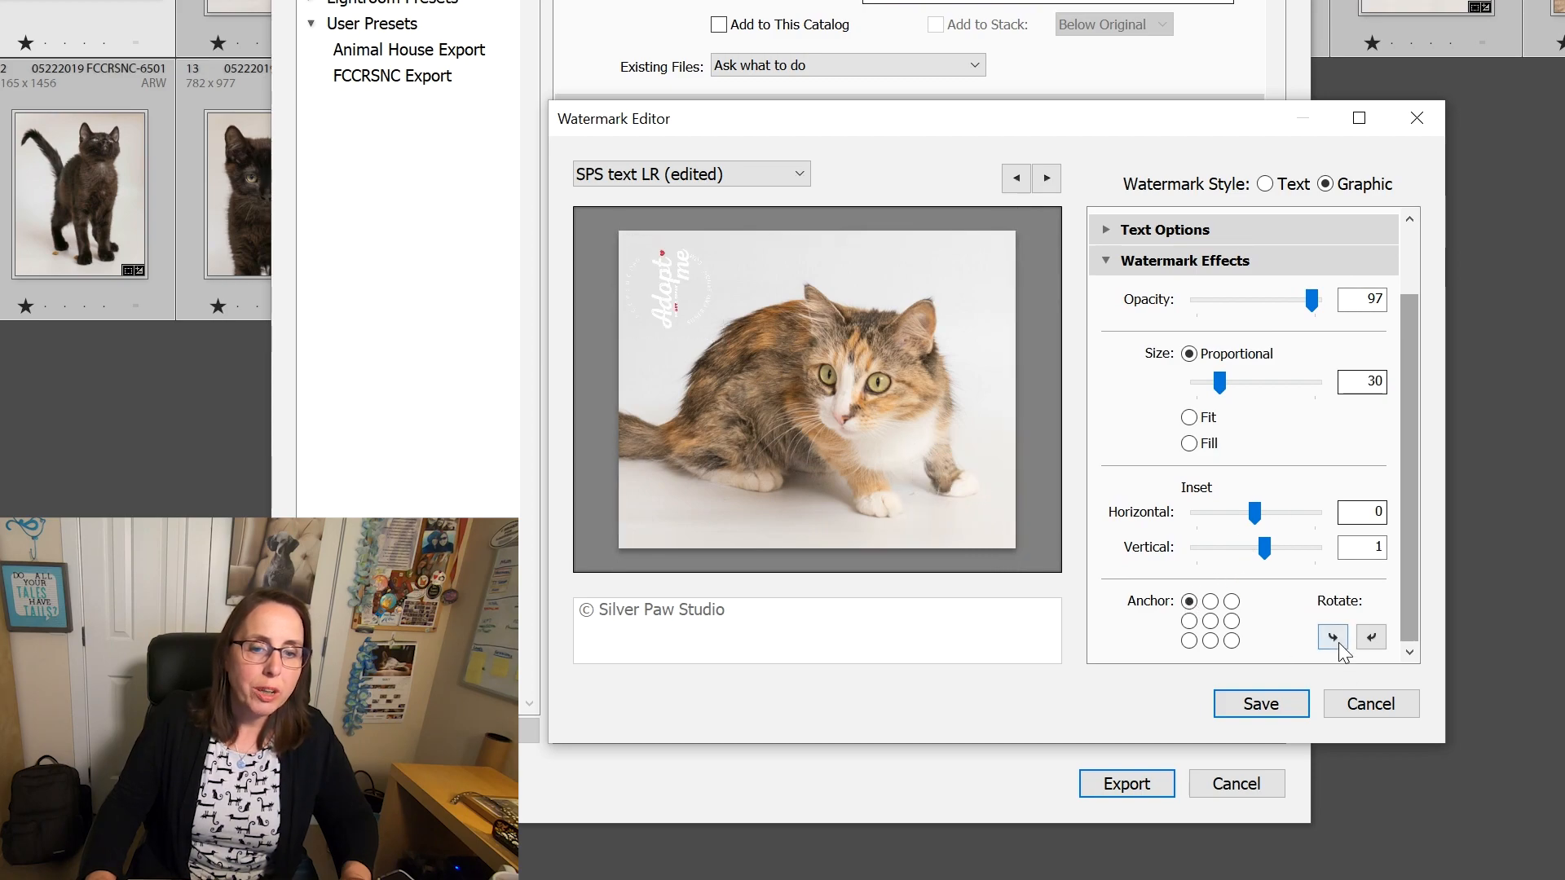
{"action": "left_click", "coordinate": [1372, 638]}
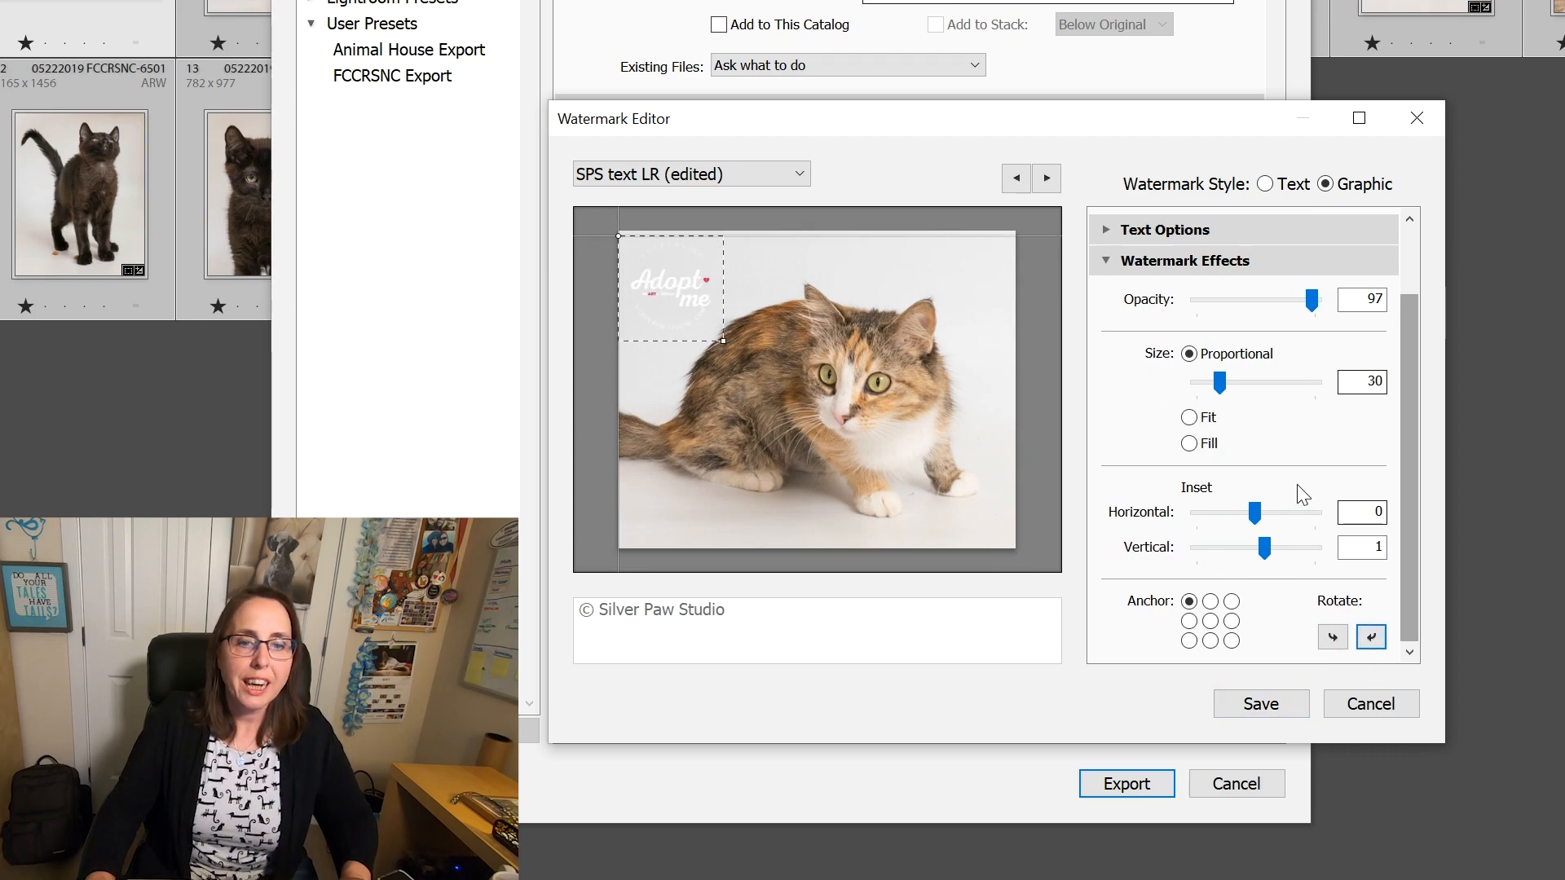
{"action": "left_click_drag", "start_coordinate": [1217, 379], "coordinate": [1214, 383]}
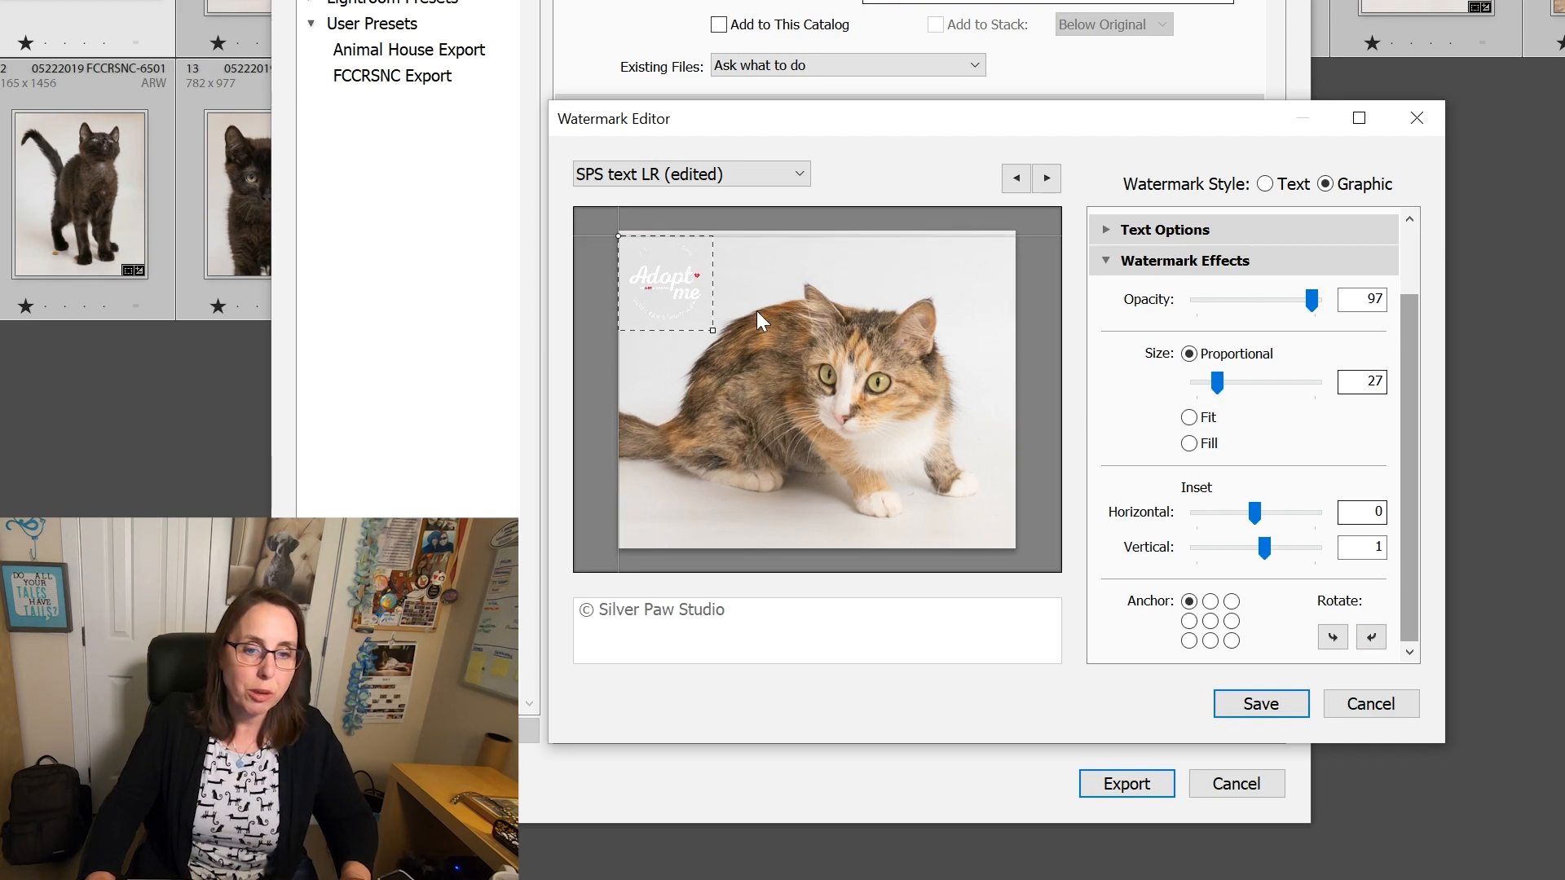
Save the edited graphic watermark as a new preset named "HS UR"
{"action": "left_click", "coordinate": [1276, 706]}
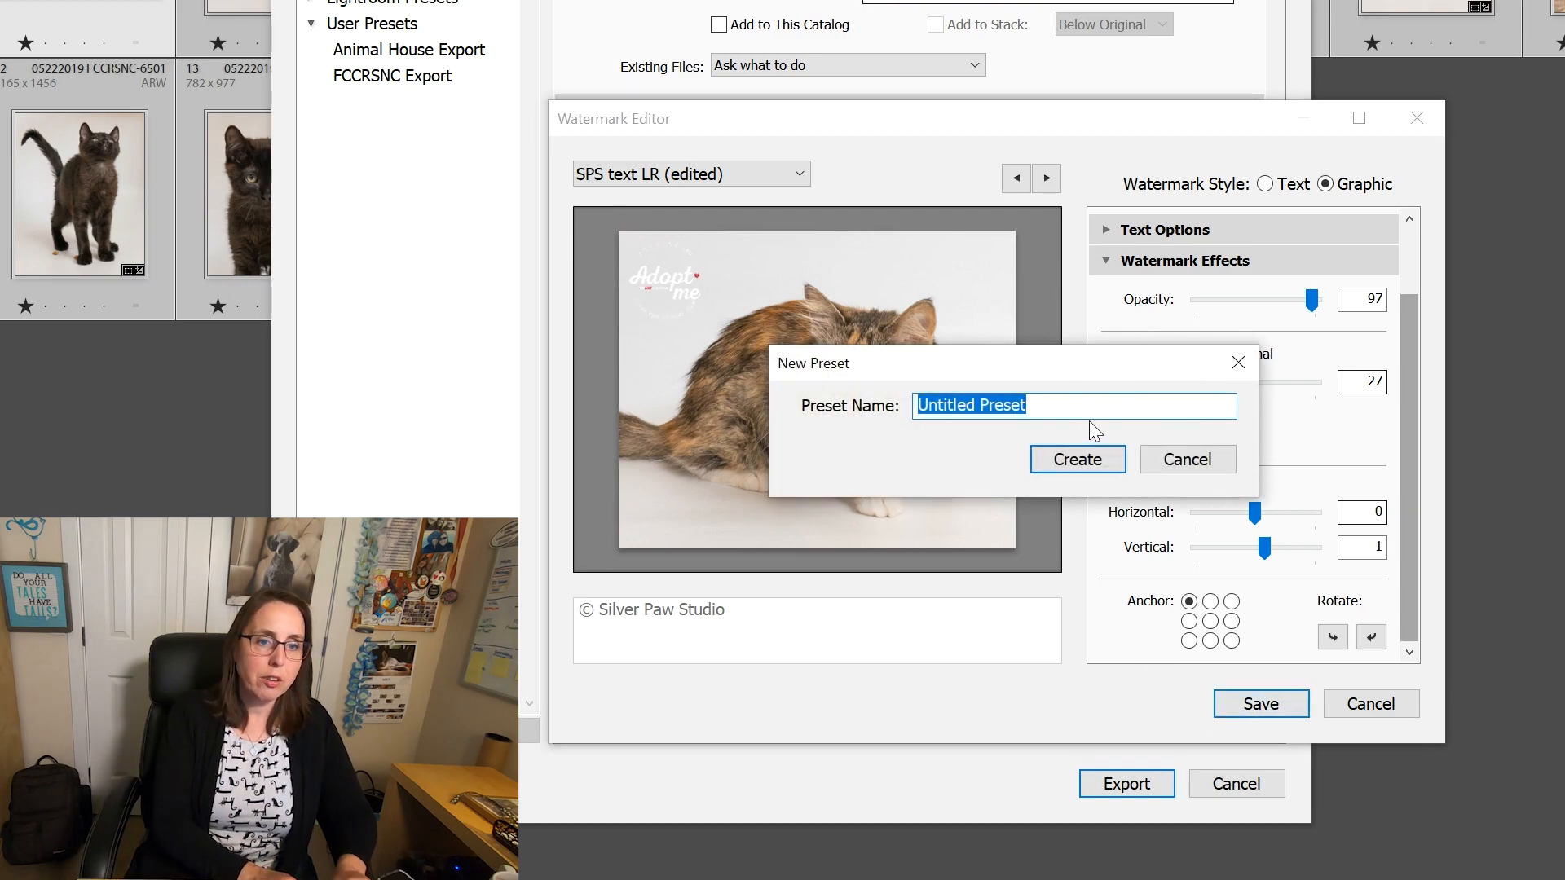
{"action": "type", "text": "HS "}
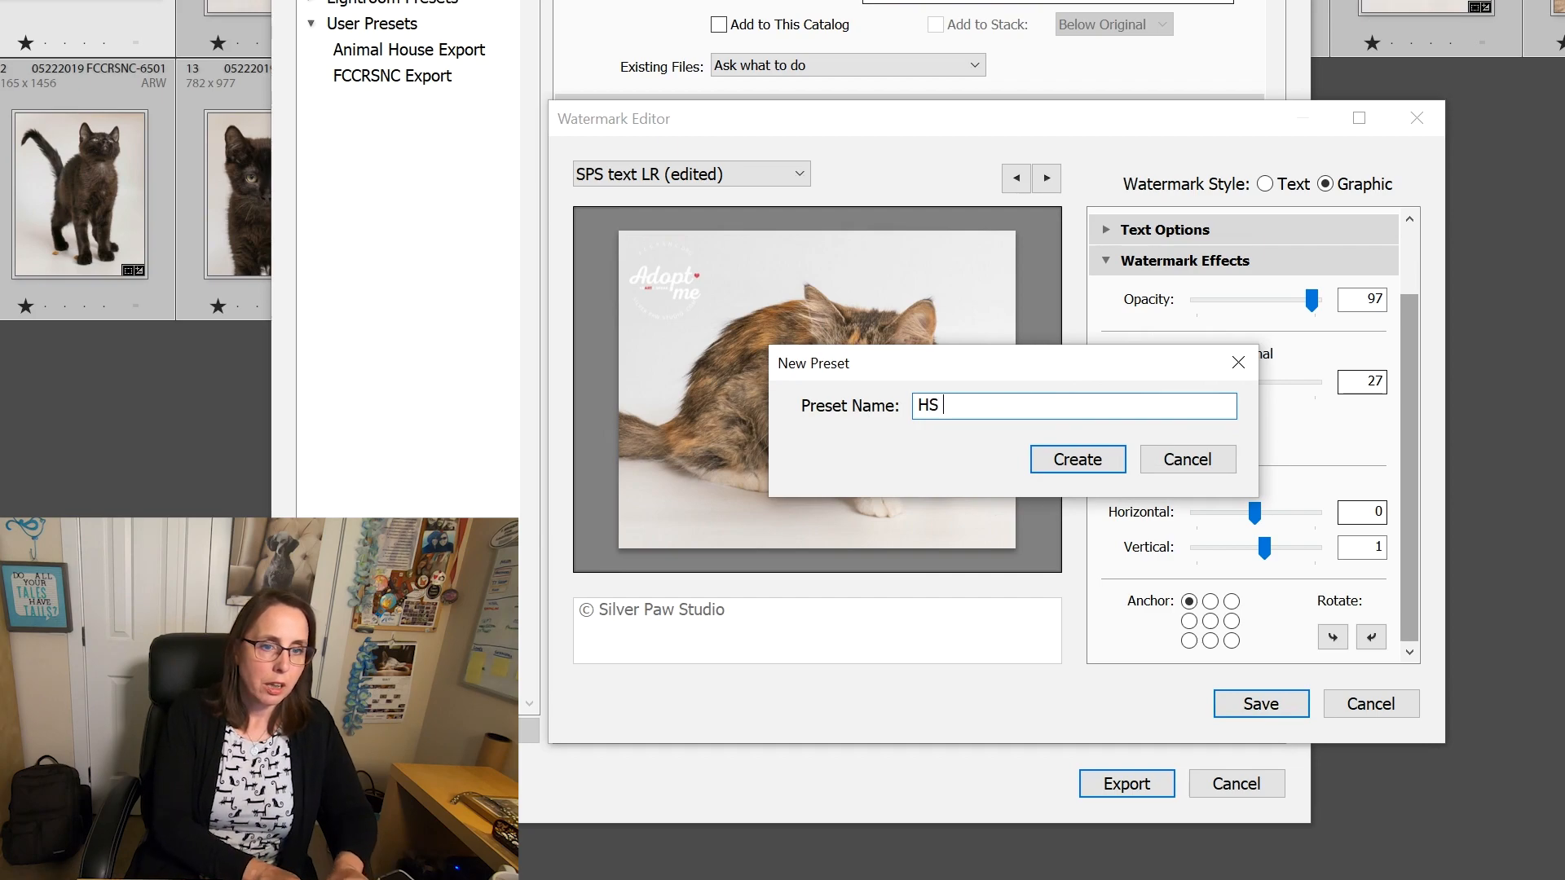
{"action": "type", "text": "UR"}
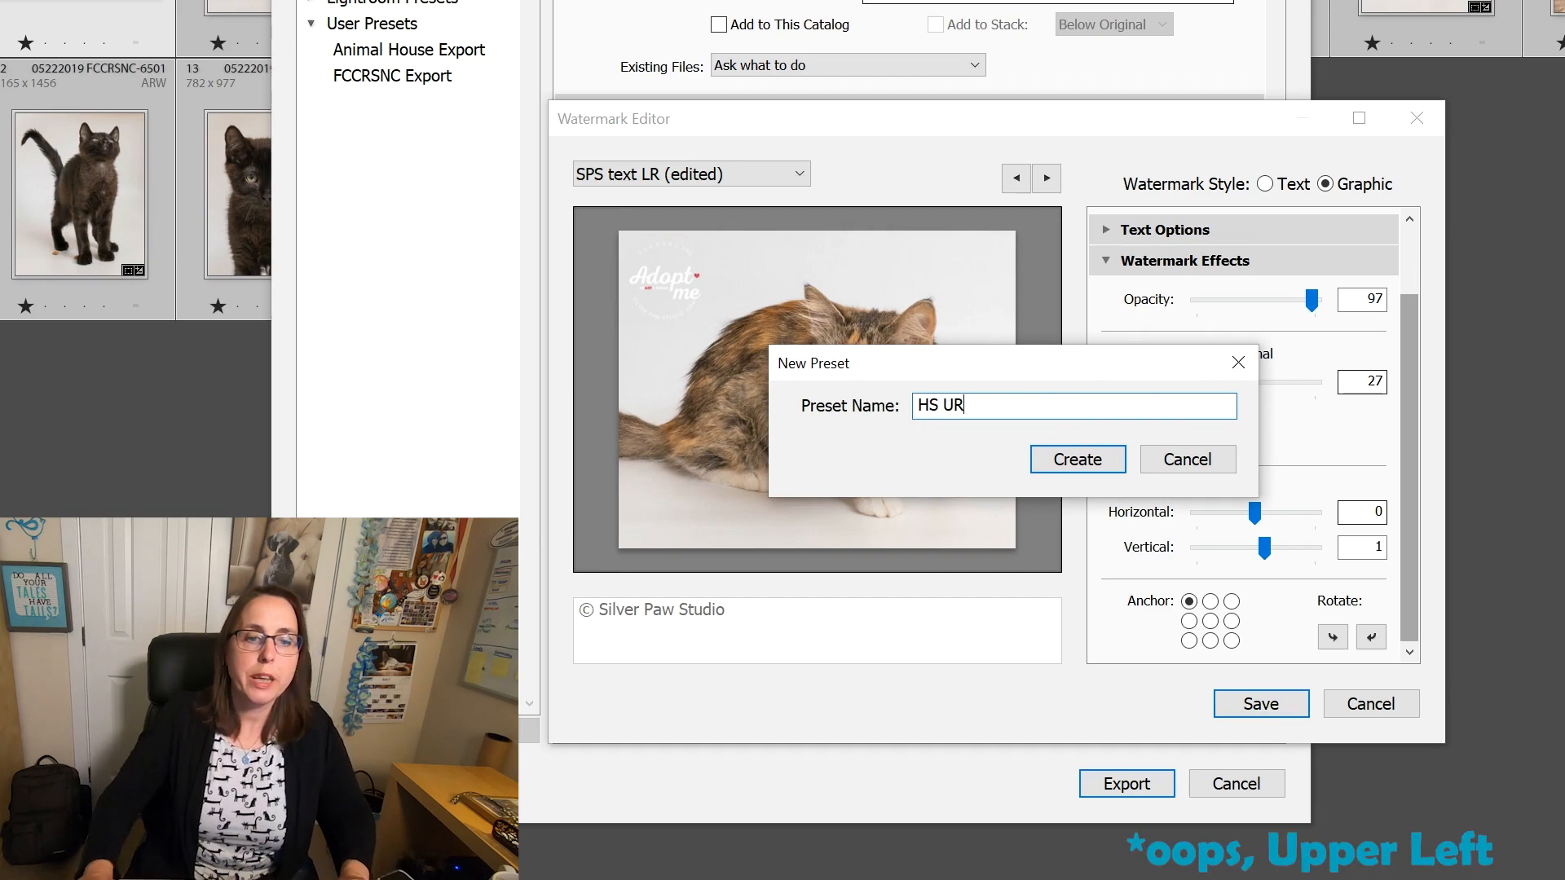
{"action": "left_click", "coordinate": [1102, 468]}
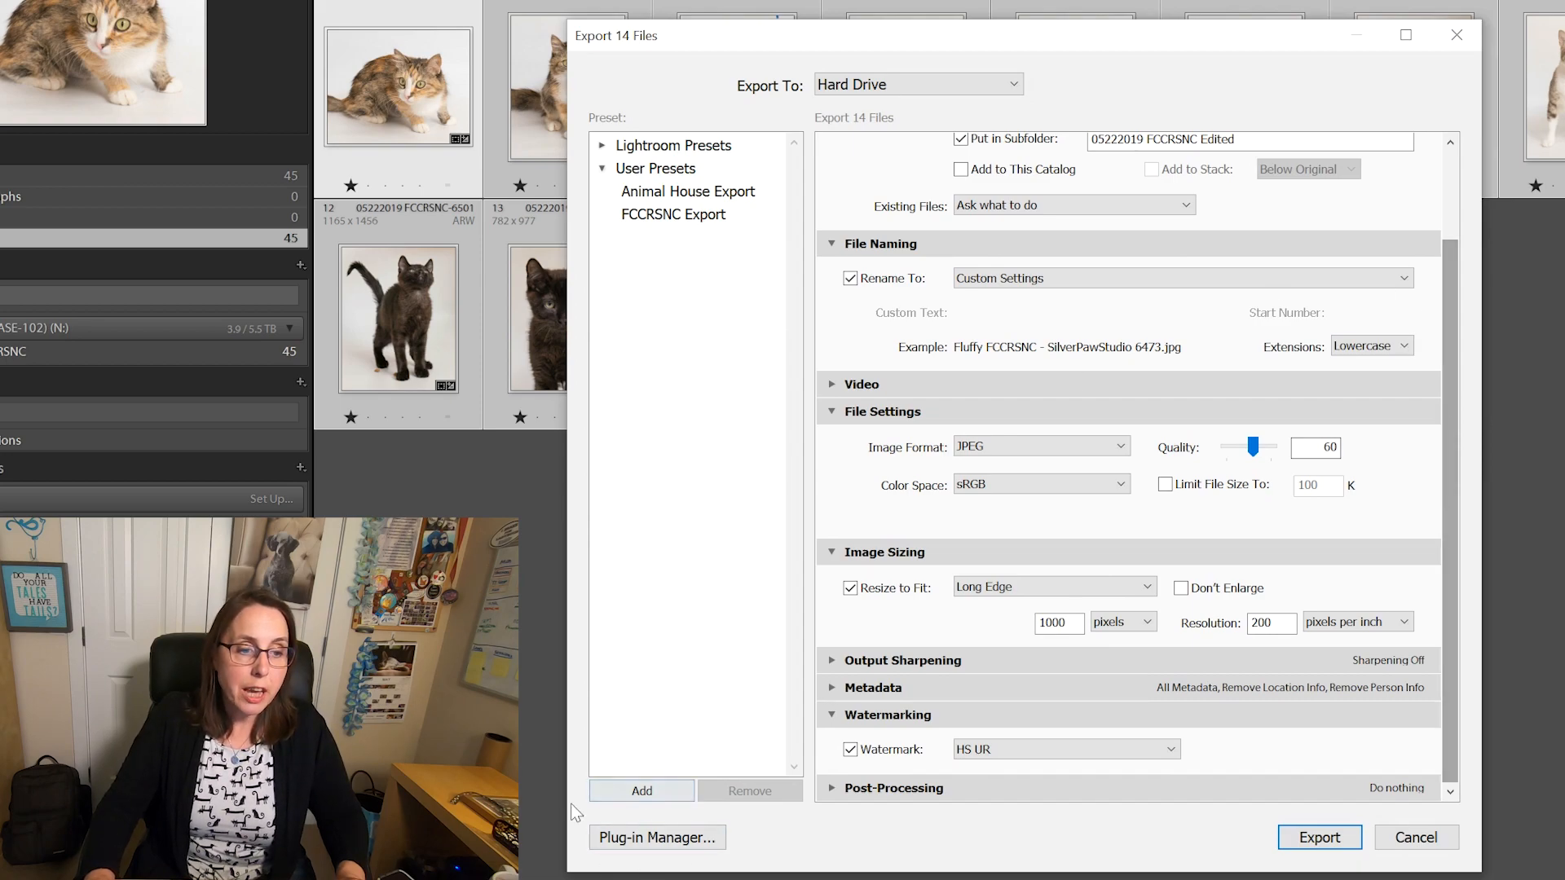
Save the current export settings as a preset named "FCCR HS Export" in the User Presets folder
{"action": "left_click", "coordinate": [649, 795]}
{"action": "left_click", "coordinate": [1223, 525]}
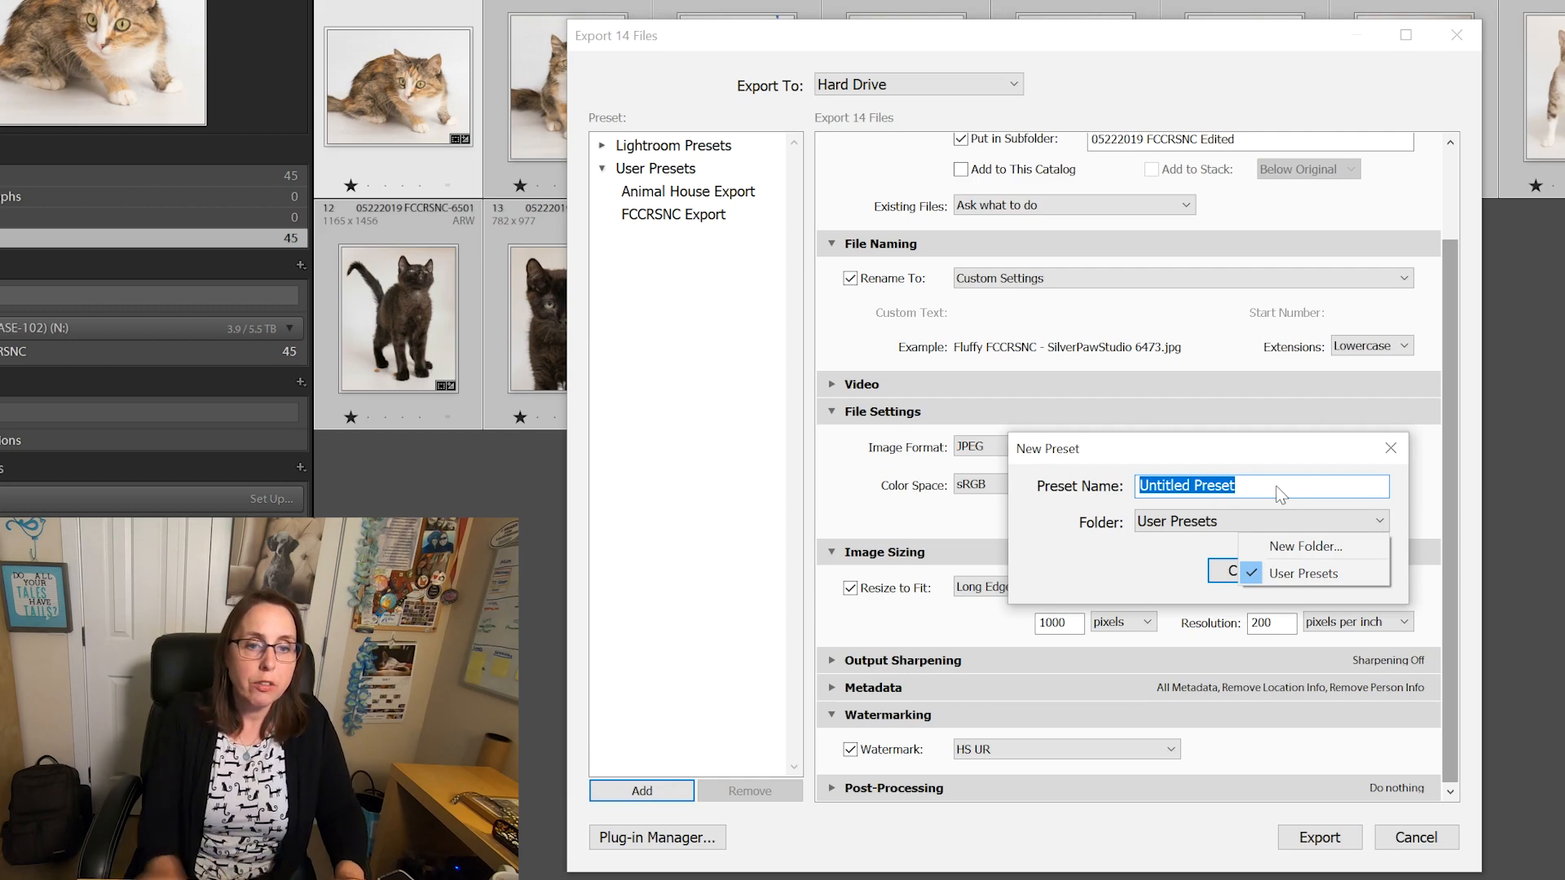
{"action": "left_click", "coordinate": [1278, 571]}
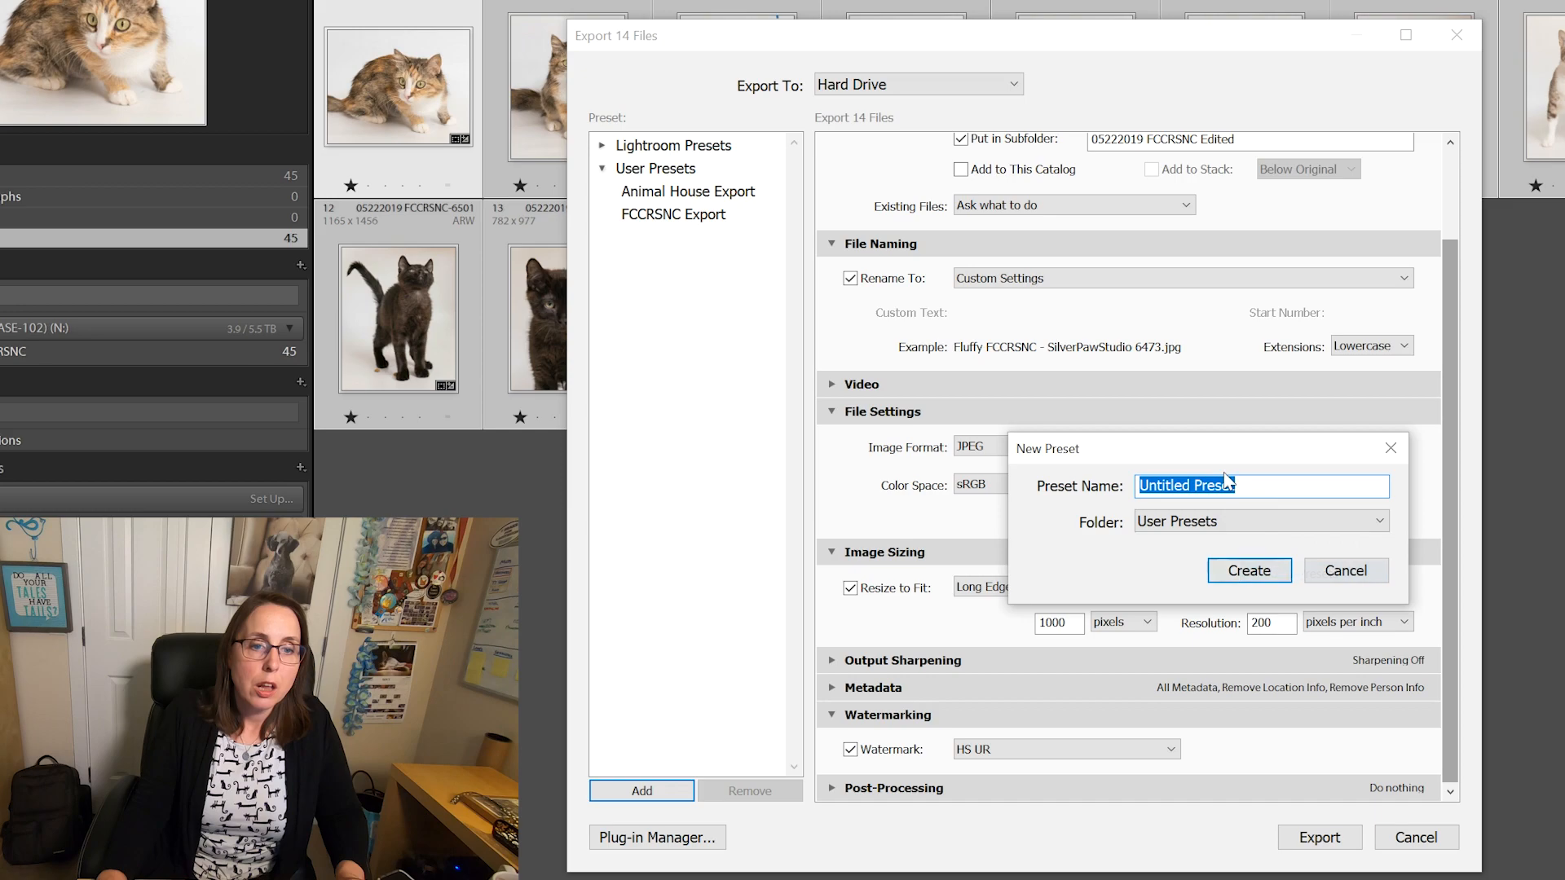
{"action": "type", "text": "FCCR"}
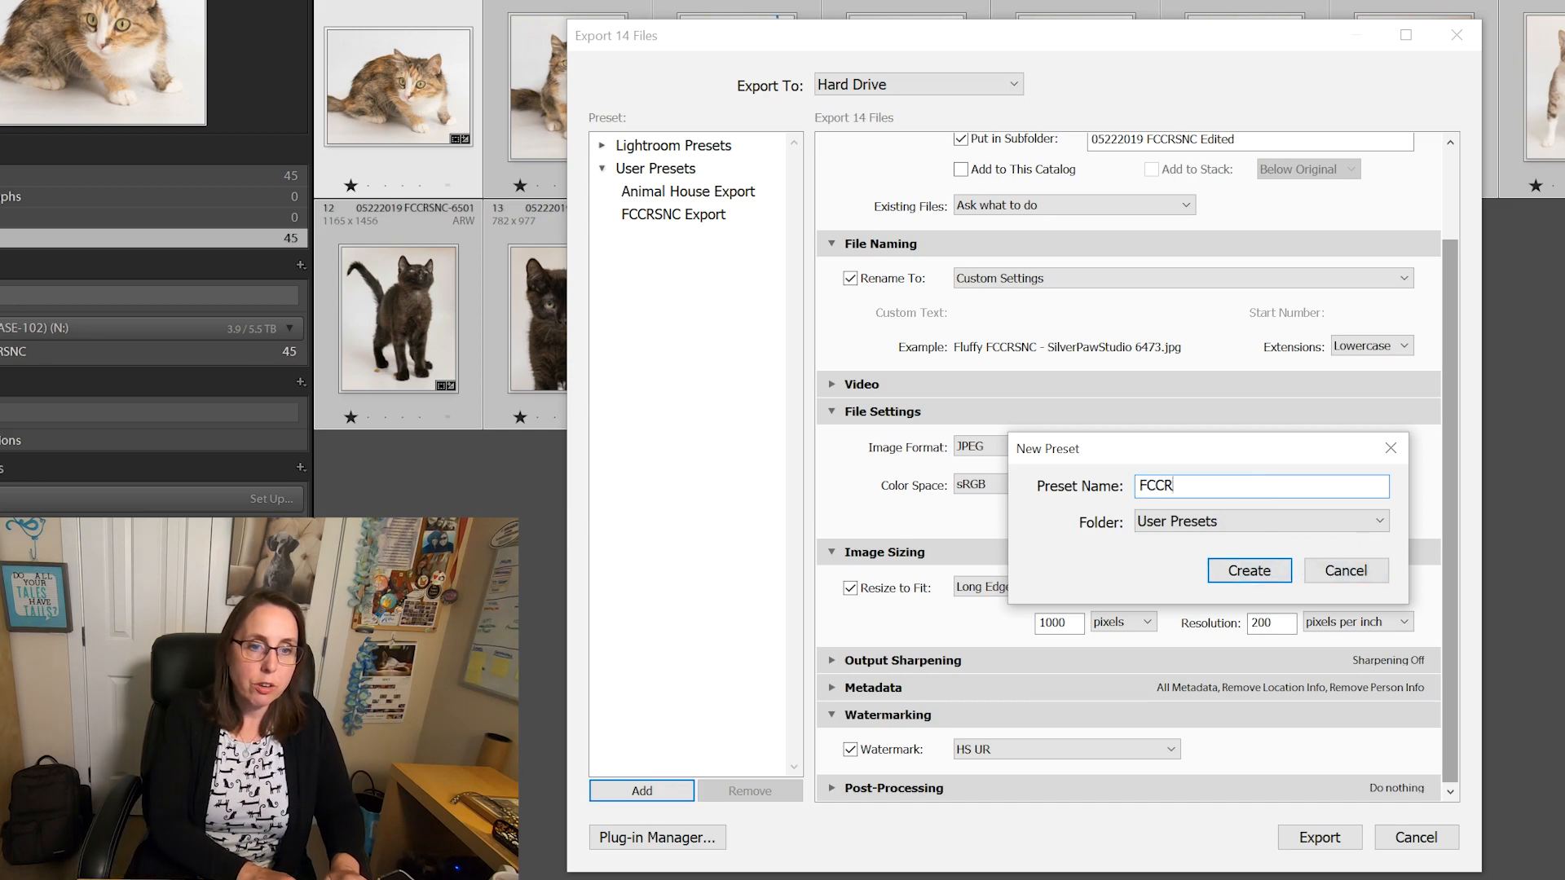
{"action": "type", "text": " HS"}
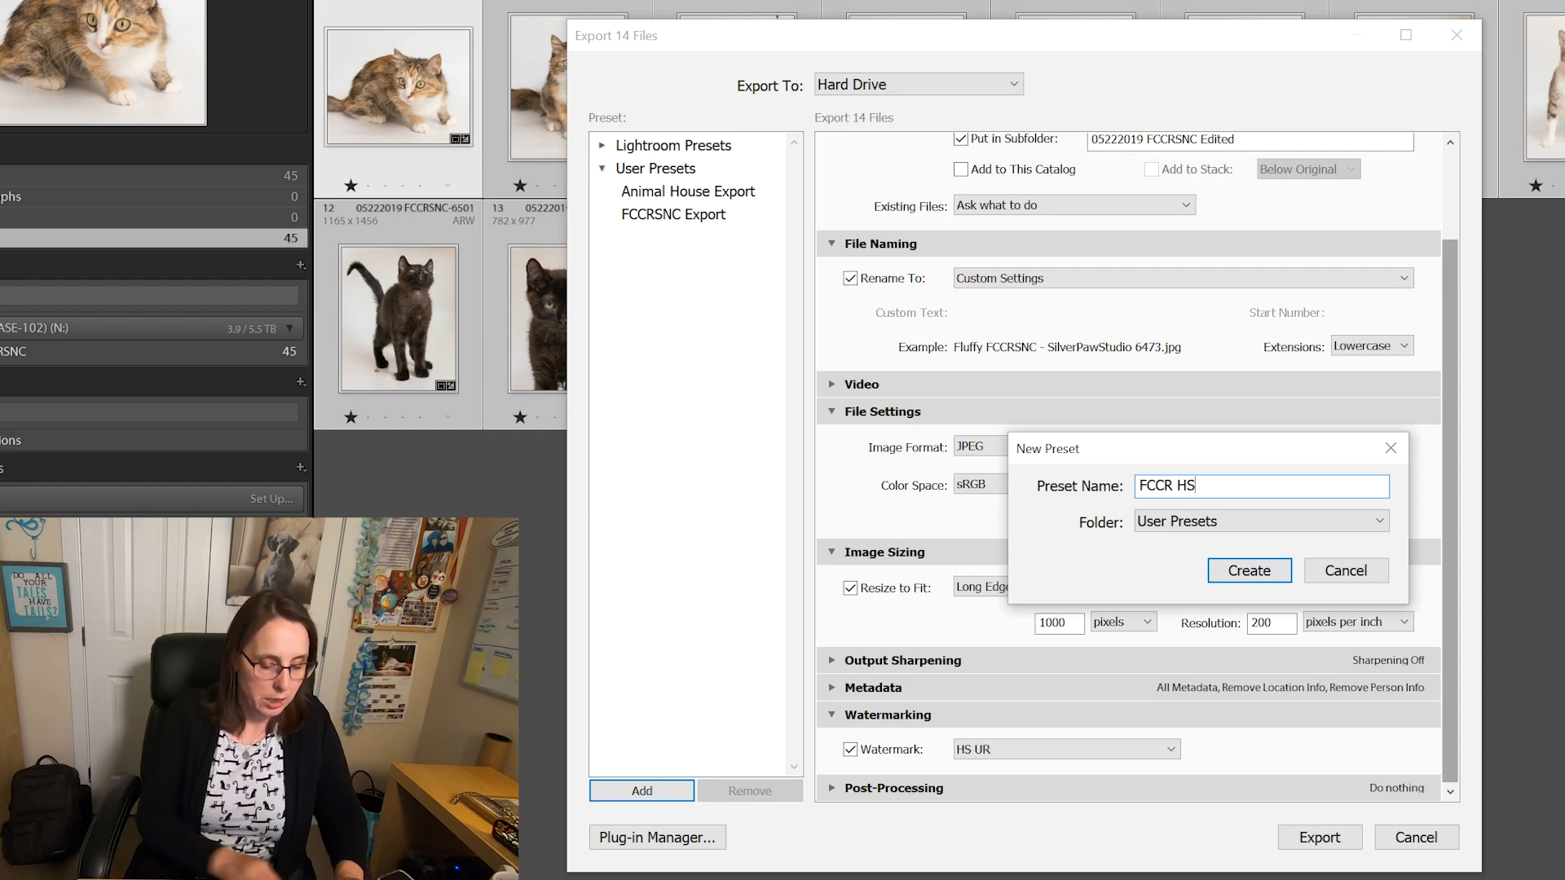
{"action": "type", "text": " Export"}
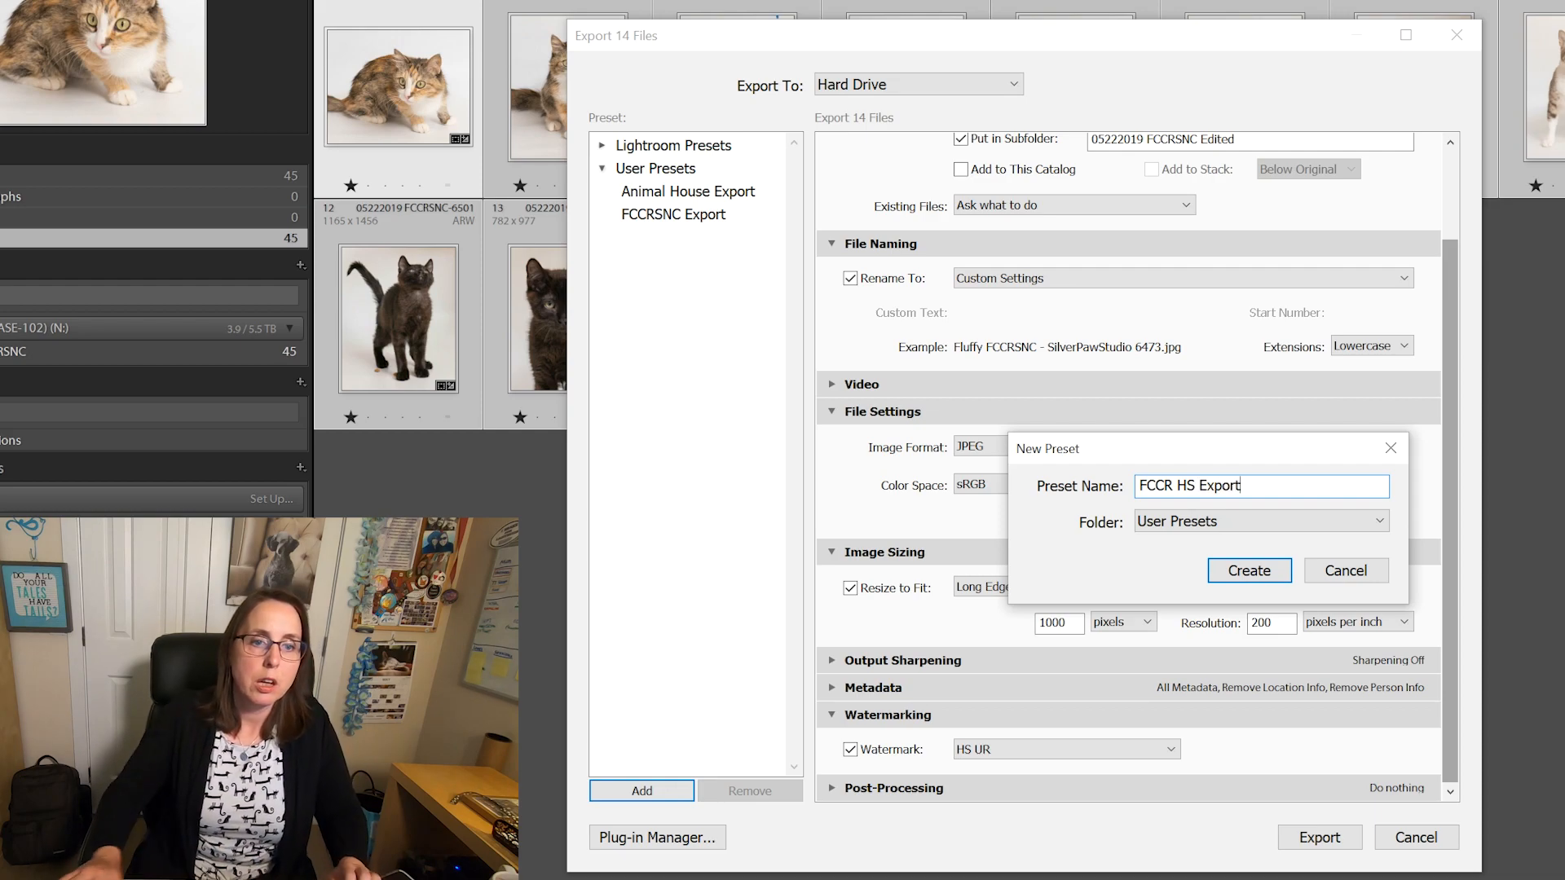
{"action": "left_click", "coordinate": [1251, 574]}
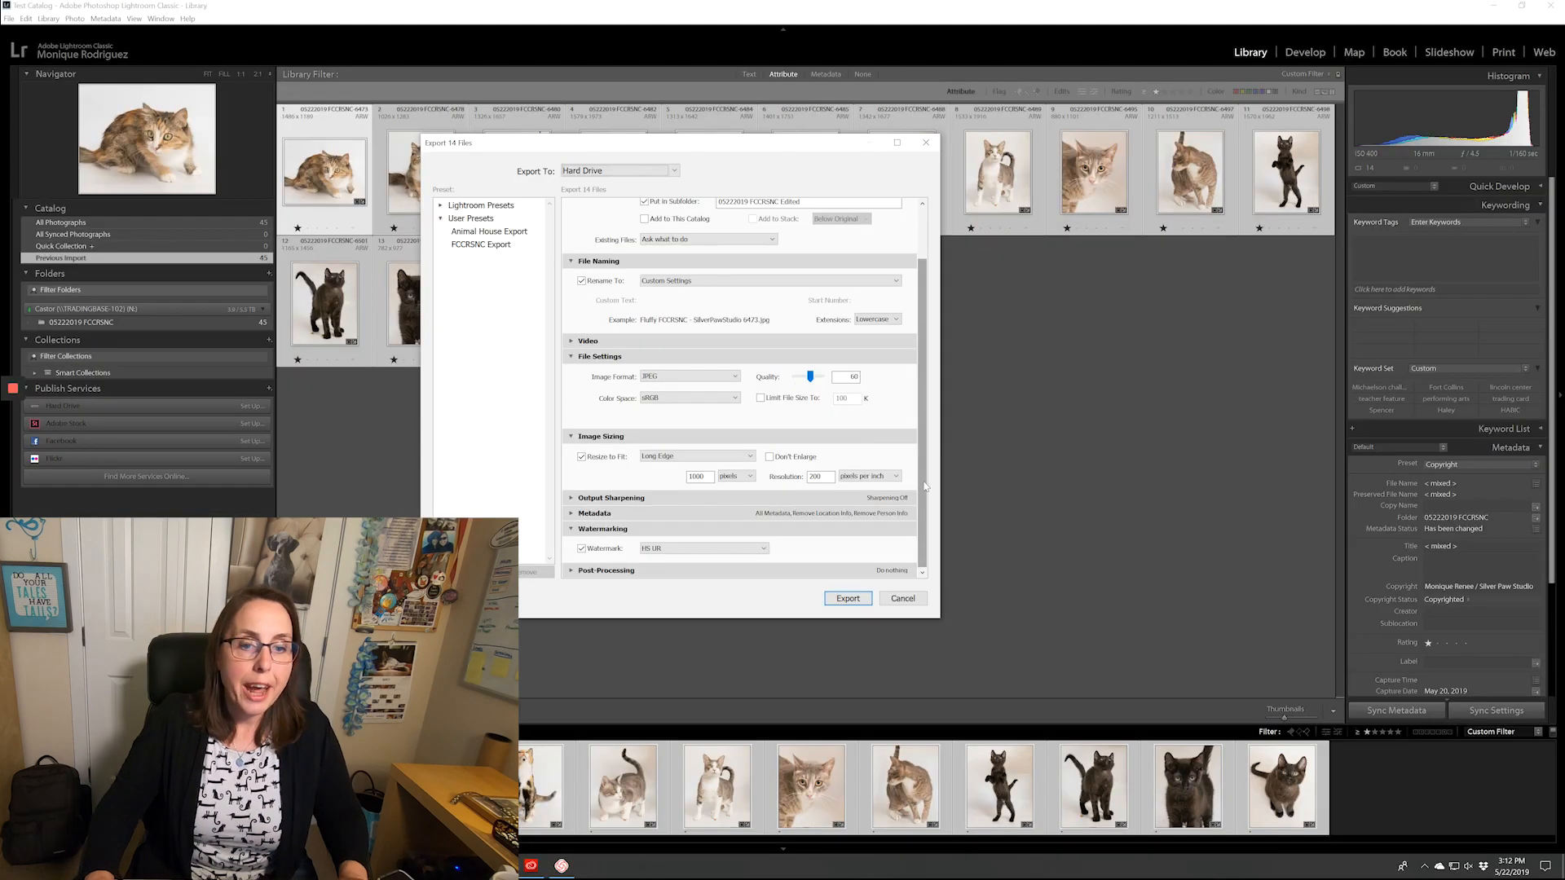
Review the export settings and export the 14 selected cat photos
{"action": "left_click_drag", "start_coordinate": [922, 465], "coordinate": [950, 329]}
{"action": "scroll", "coordinate": [870, 573], "scroll_direction": "down", "scroll_amount": 2}
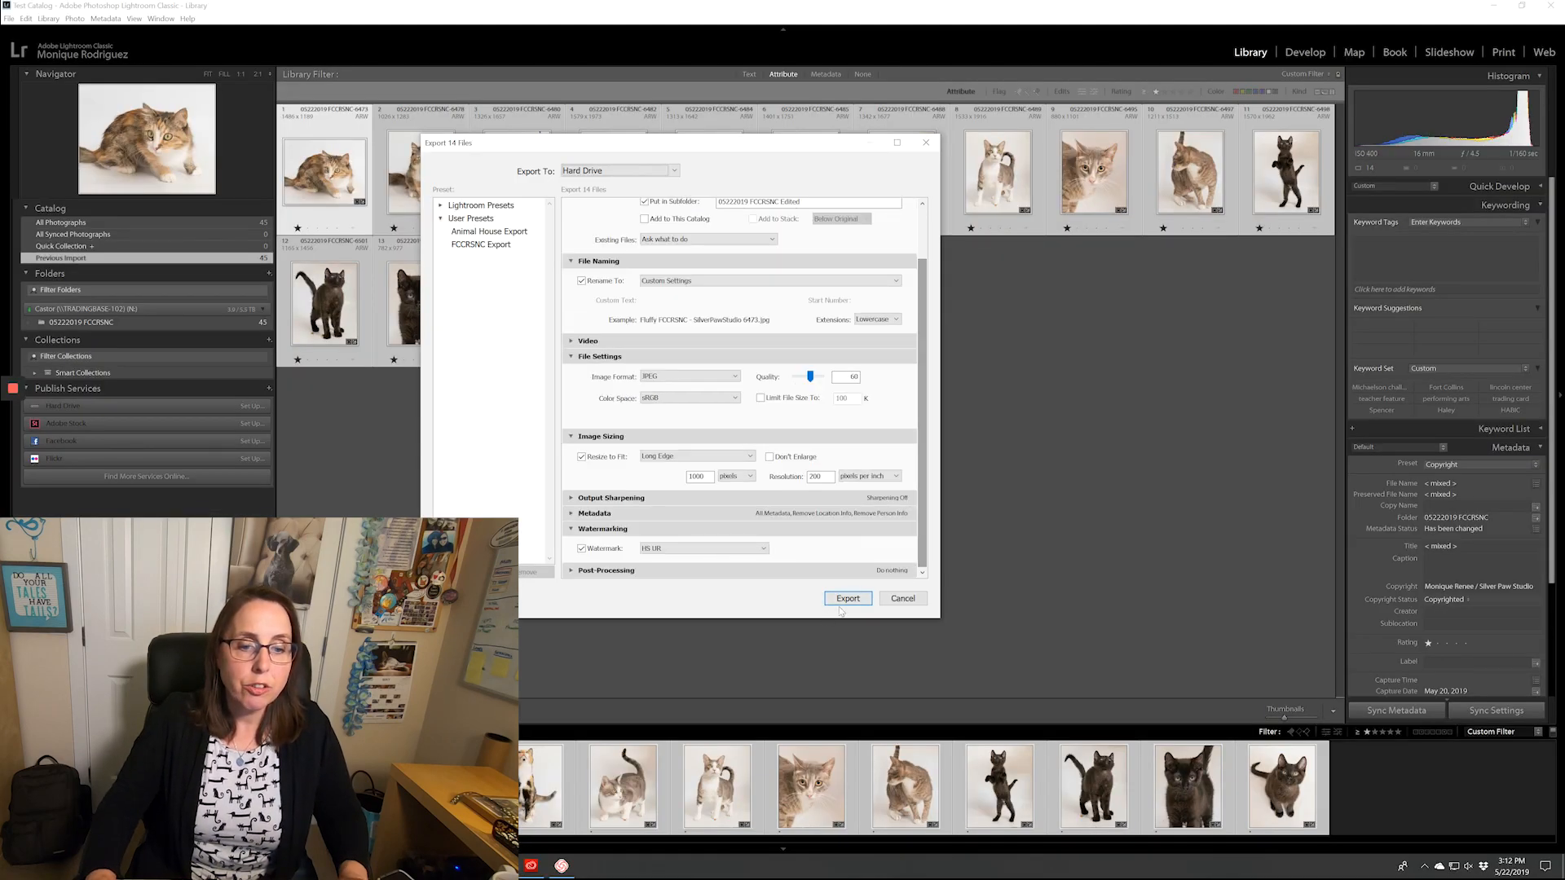
{"action": "left_click", "coordinate": [845, 601]}
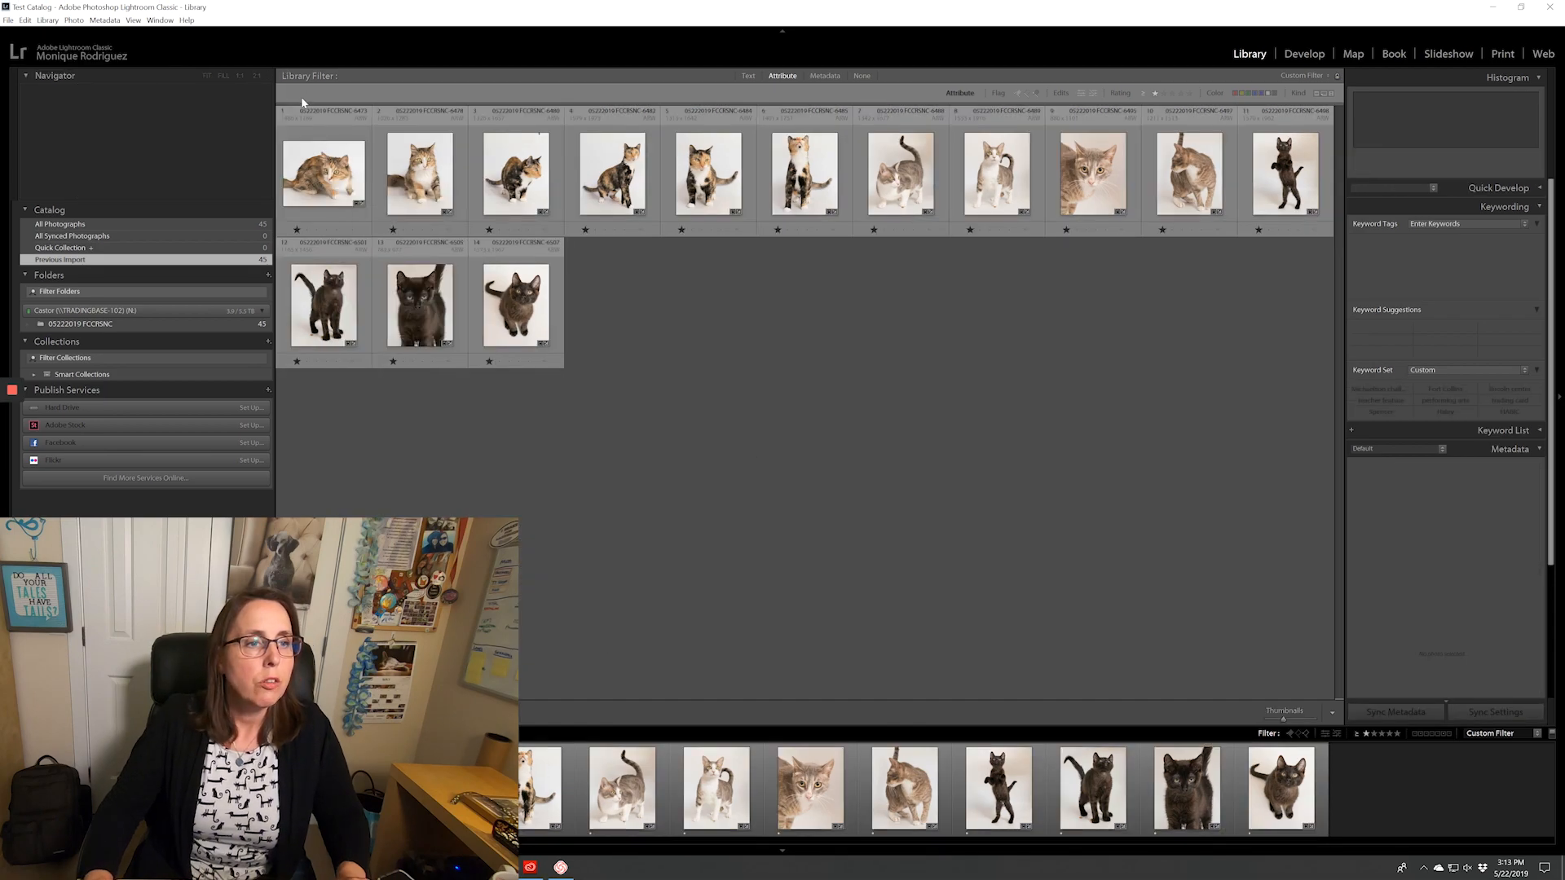
Select all the cat photos in the grid and reopen their export settings
{"action": "left_click", "coordinate": [341, 179]}
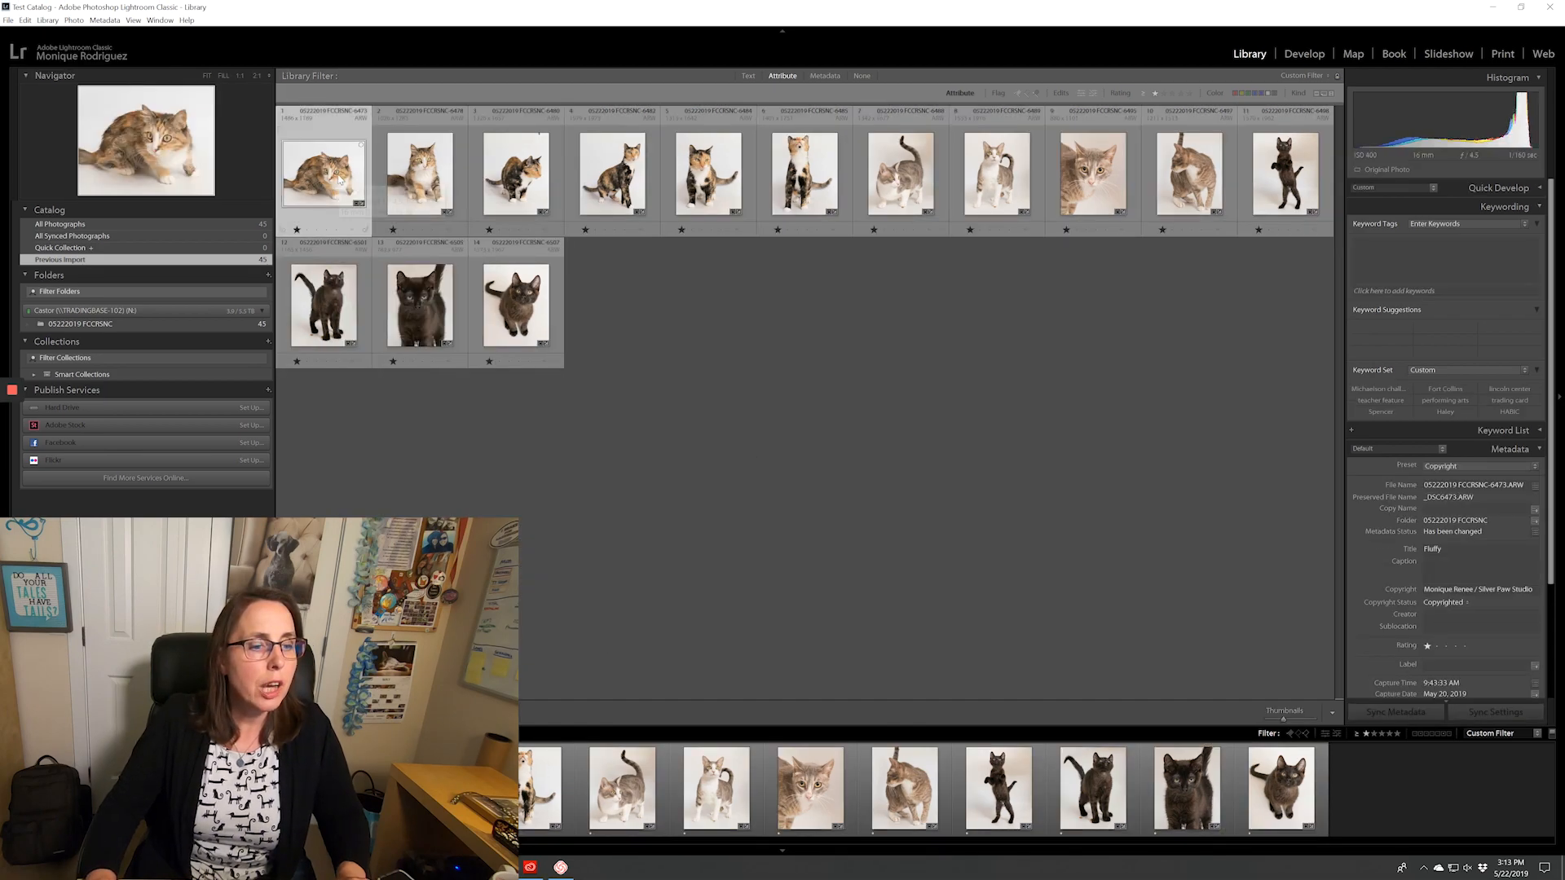
{"action": "key", "text": "ctrl+a"}
{"action": "right_click", "coordinate": [348, 199]}
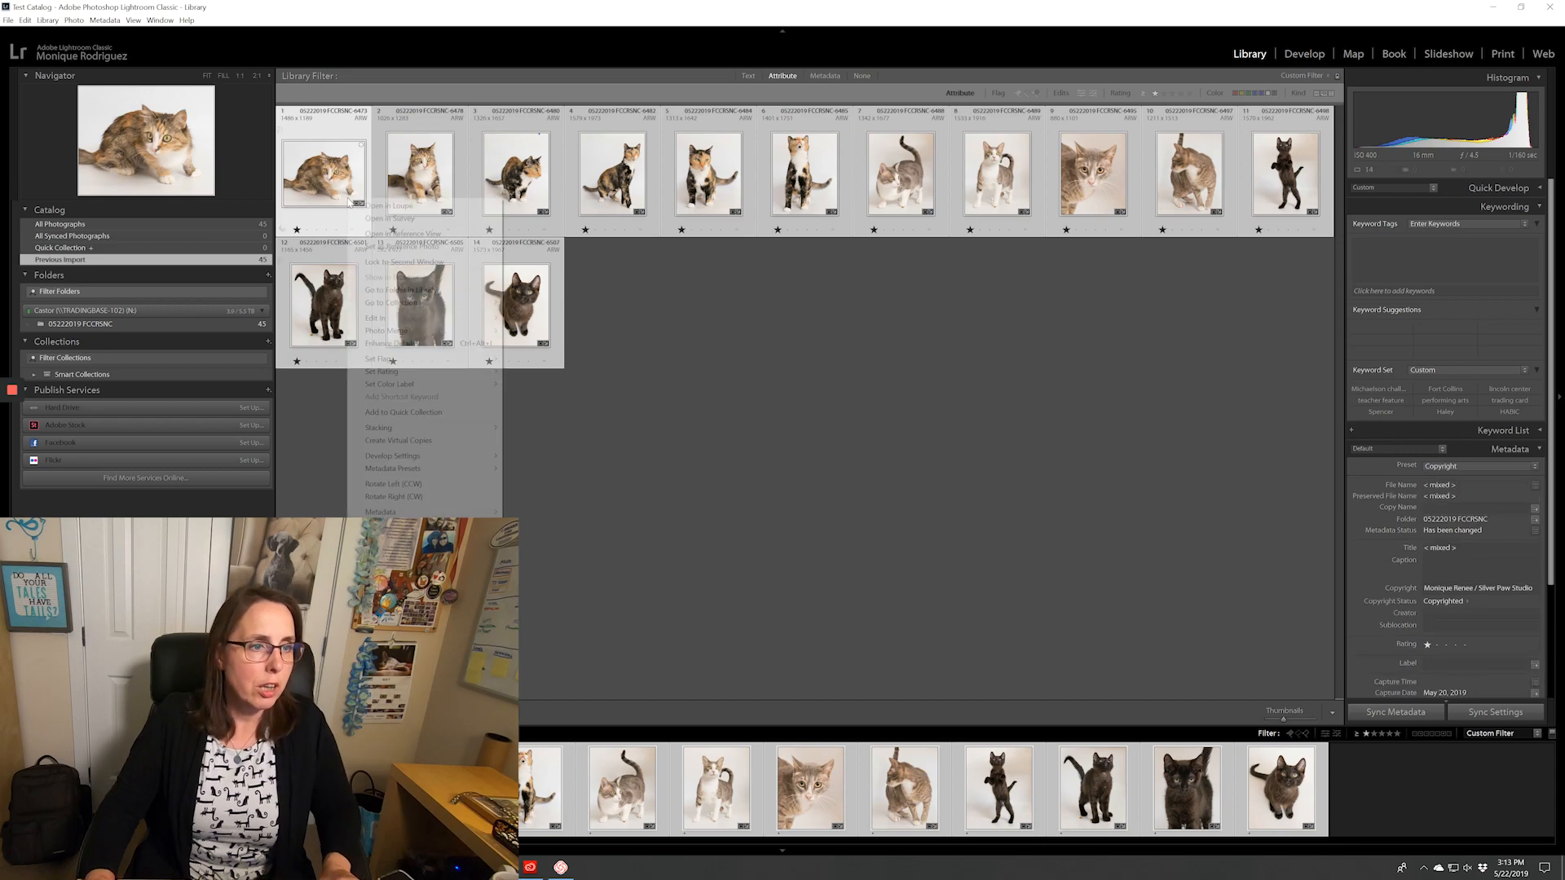
{"action": "mouse_move", "coordinate": [497, 525]}
{"action": "left_click", "coordinate": [545, 526]}
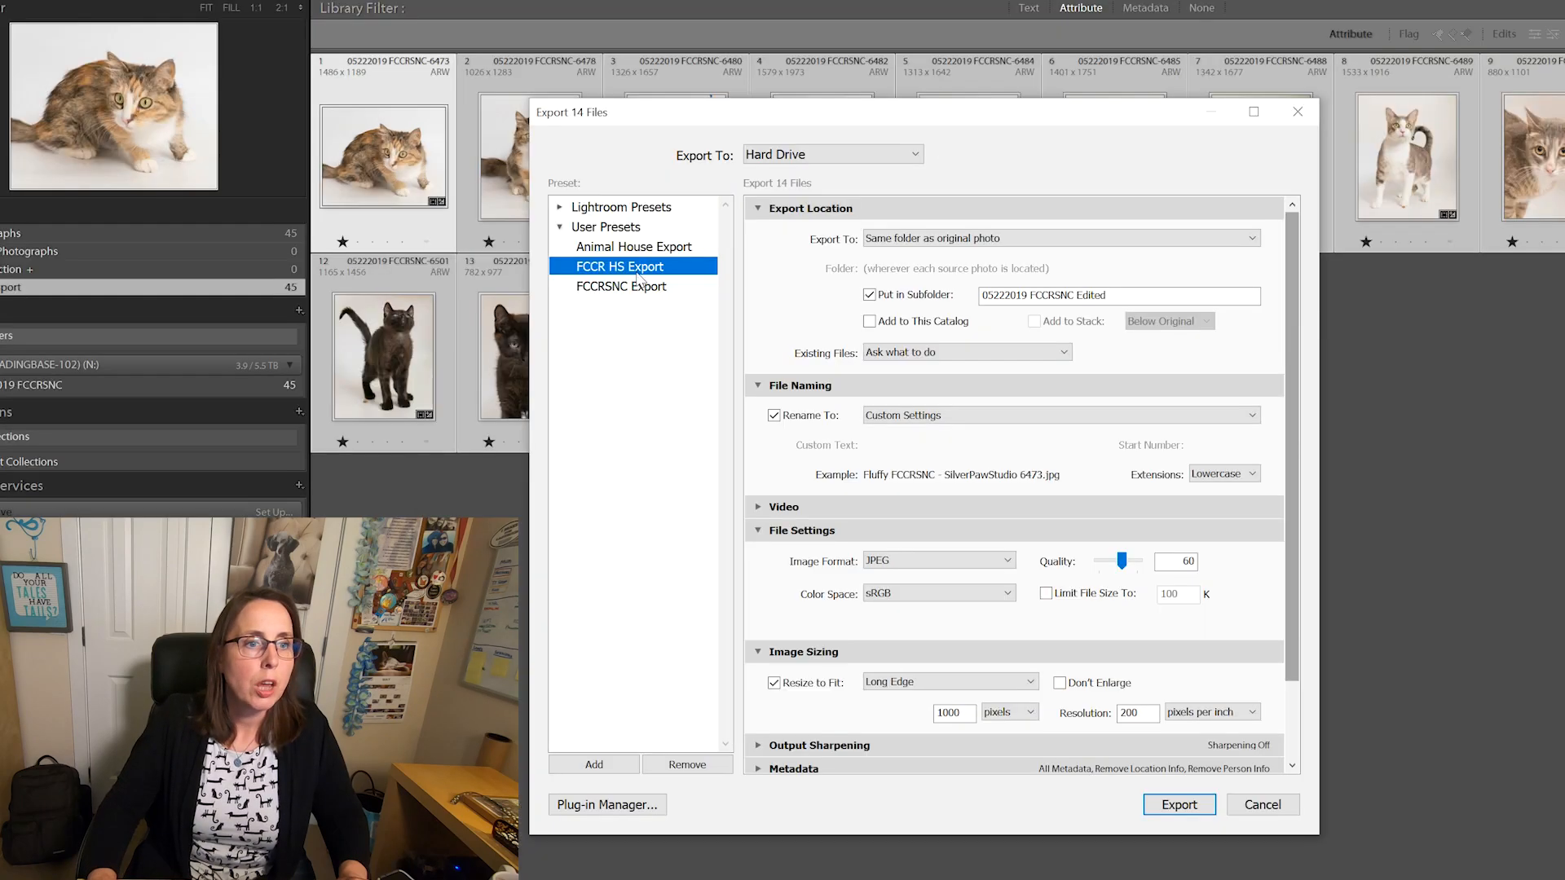
Compare the Animal House Export and FCCR HS Export presets, examine the subfolder's date, and close the export settings without exporting
{"action": "left_click", "coordinate": [632, 249]}
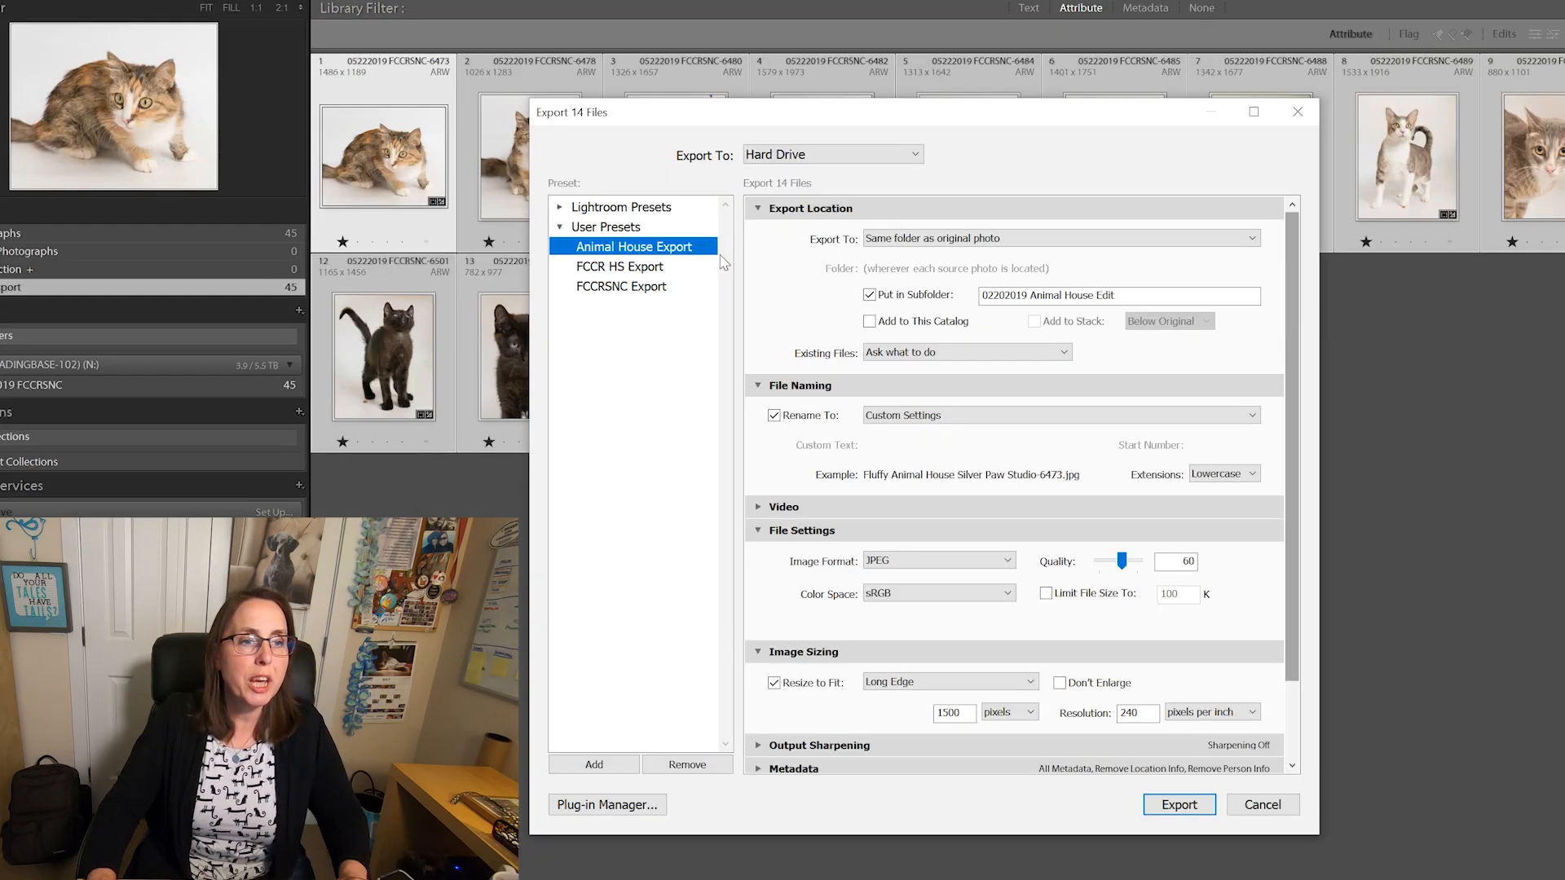
{"action": "left_click", "coordinate": [617, 269]}
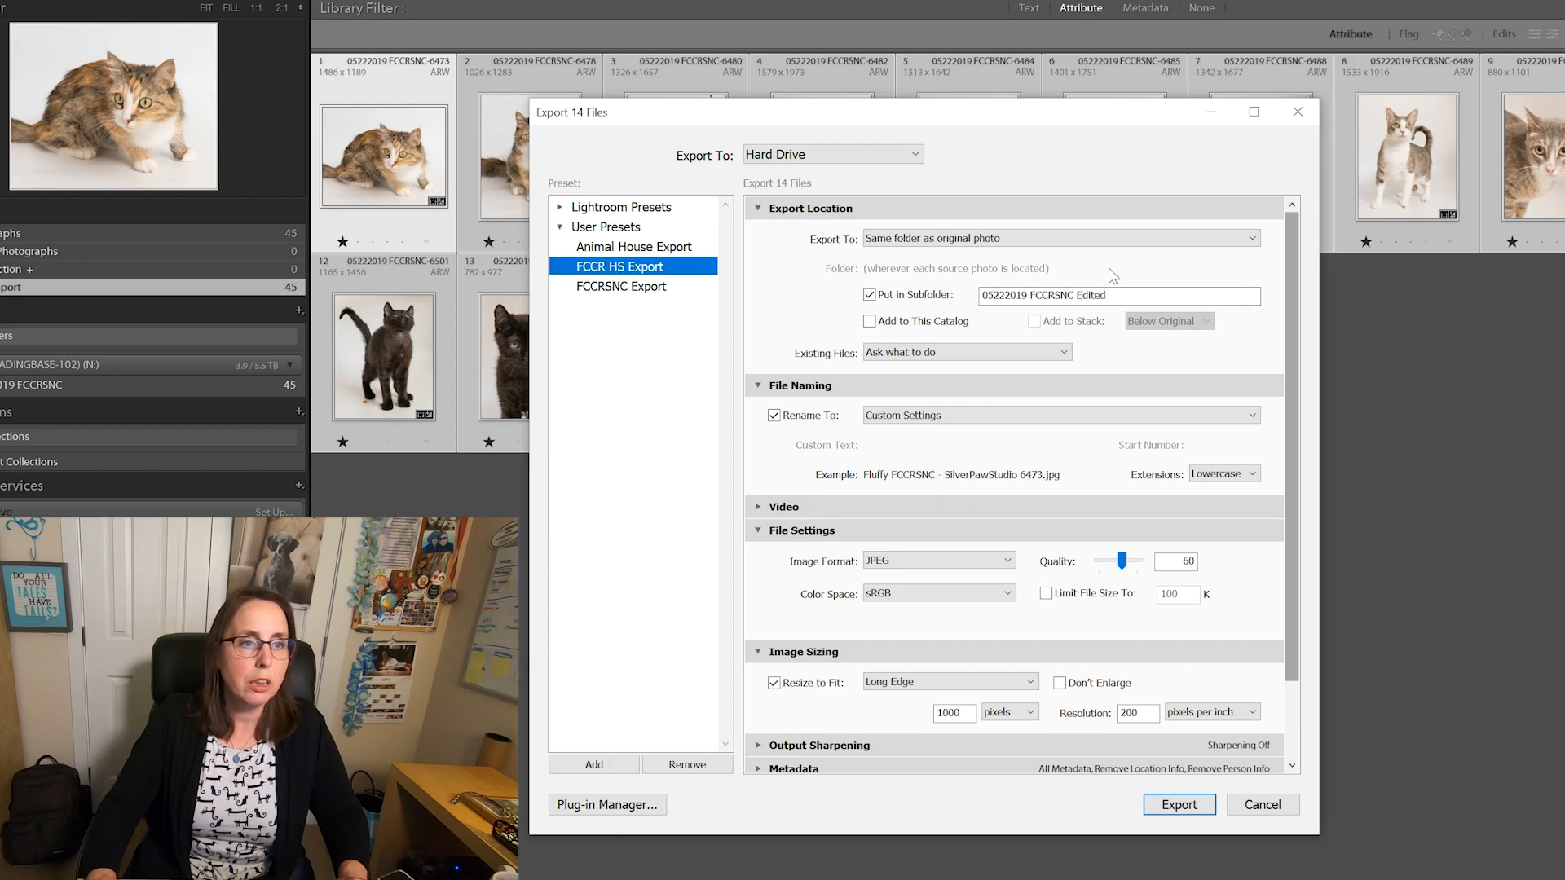
{"action": "scroll", "coordinate": [1287, 341], "scroll_direction": "down", "scroll_amount": 3}
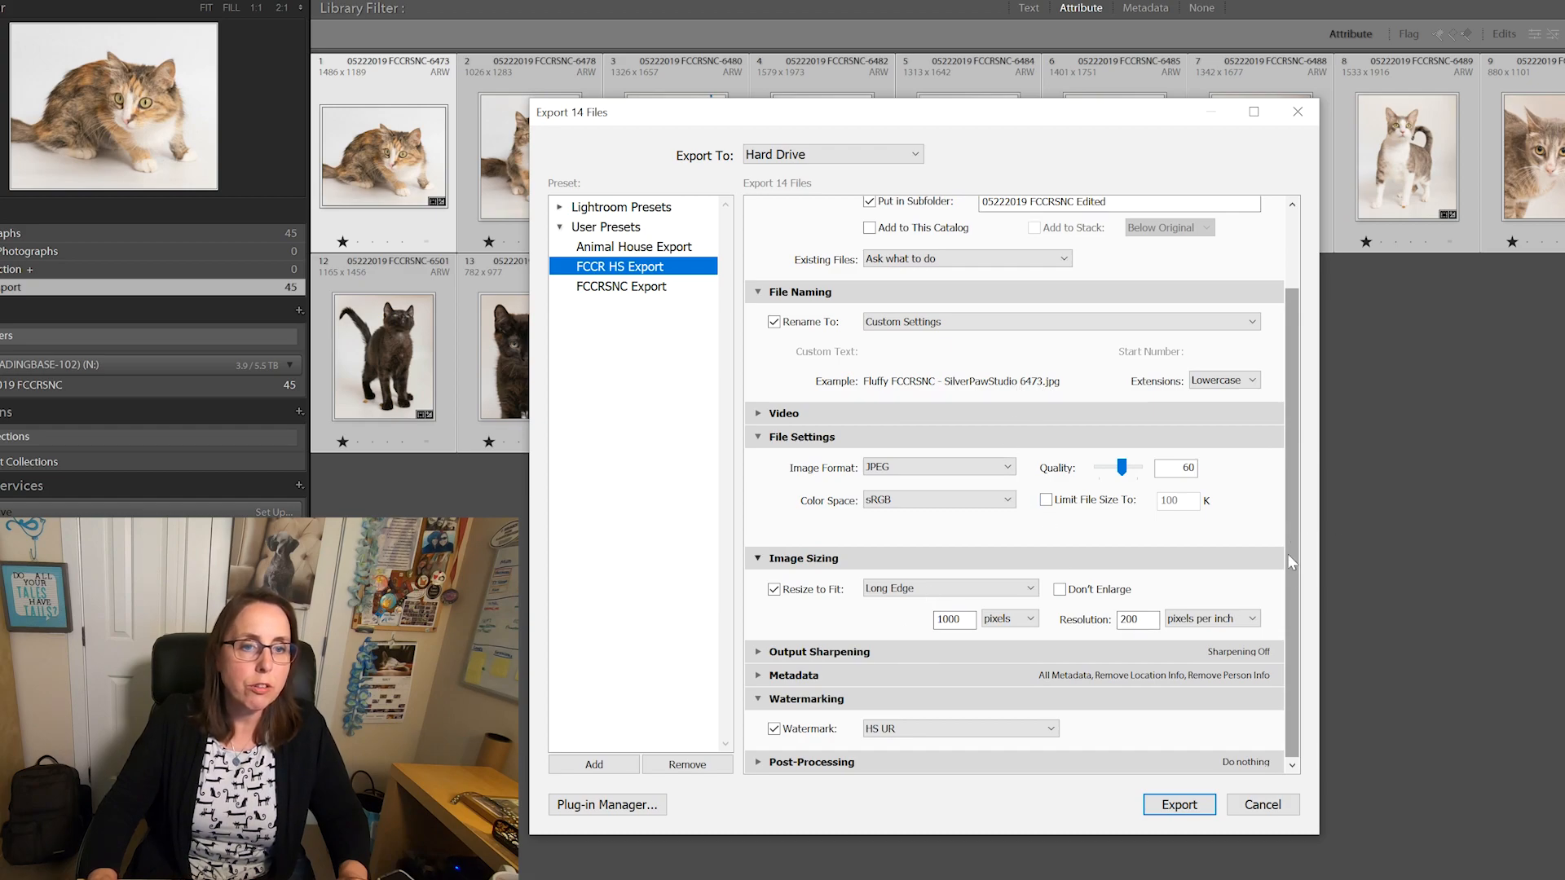
{"action": "left_click_drag", "start_coordinate": [1292, 651], "coordinate": [1317, 483]}
{"action": "double_click", "coordinate": [1017, 297]}
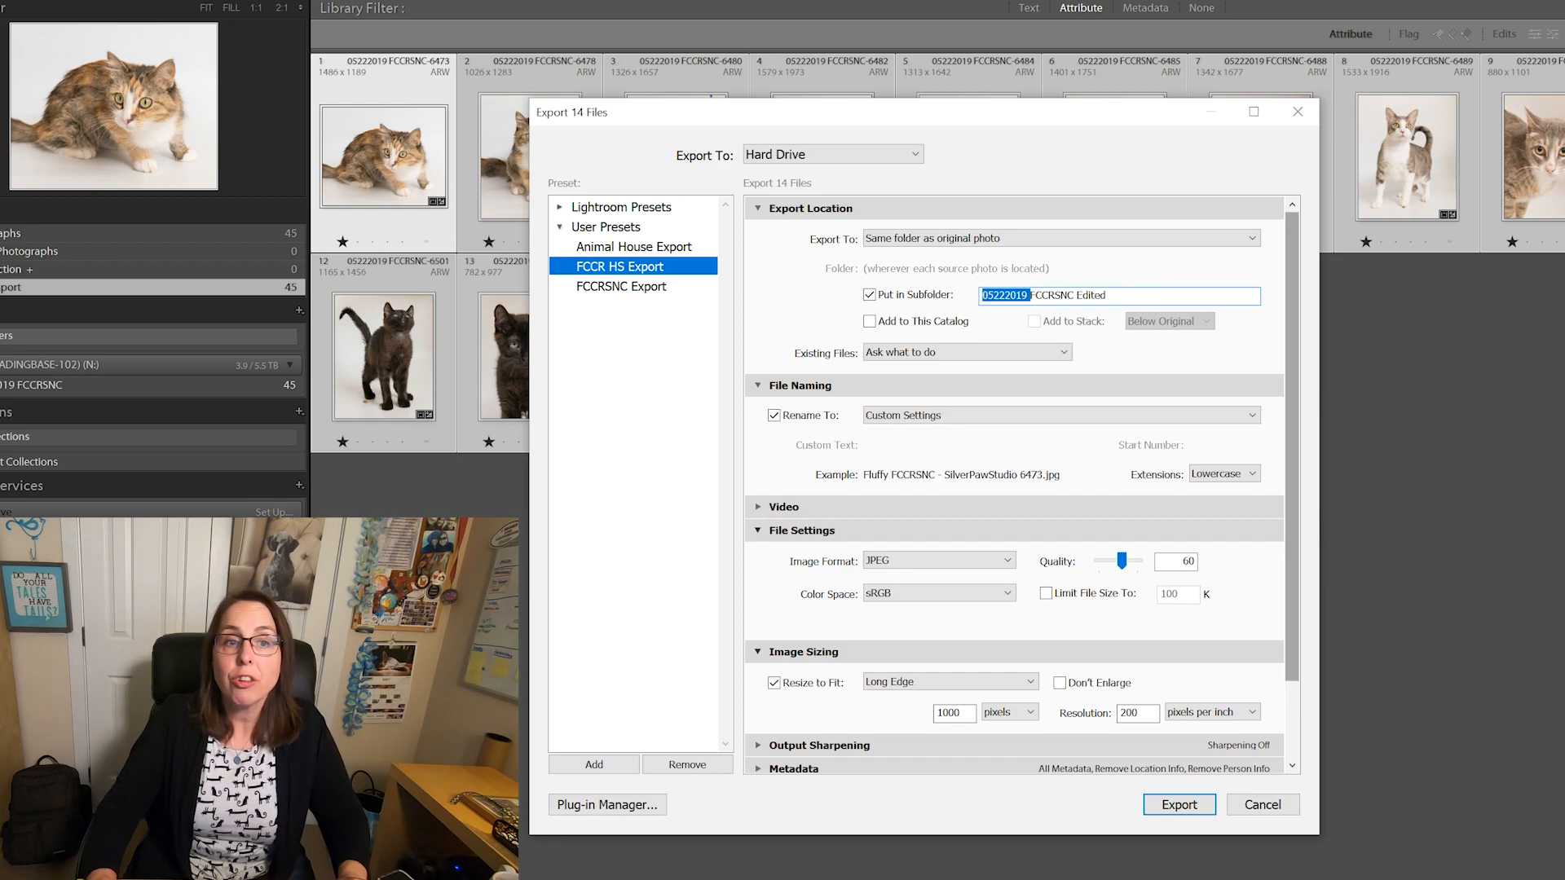
{"action": "left_click", "coordinate": [1267, 807]}
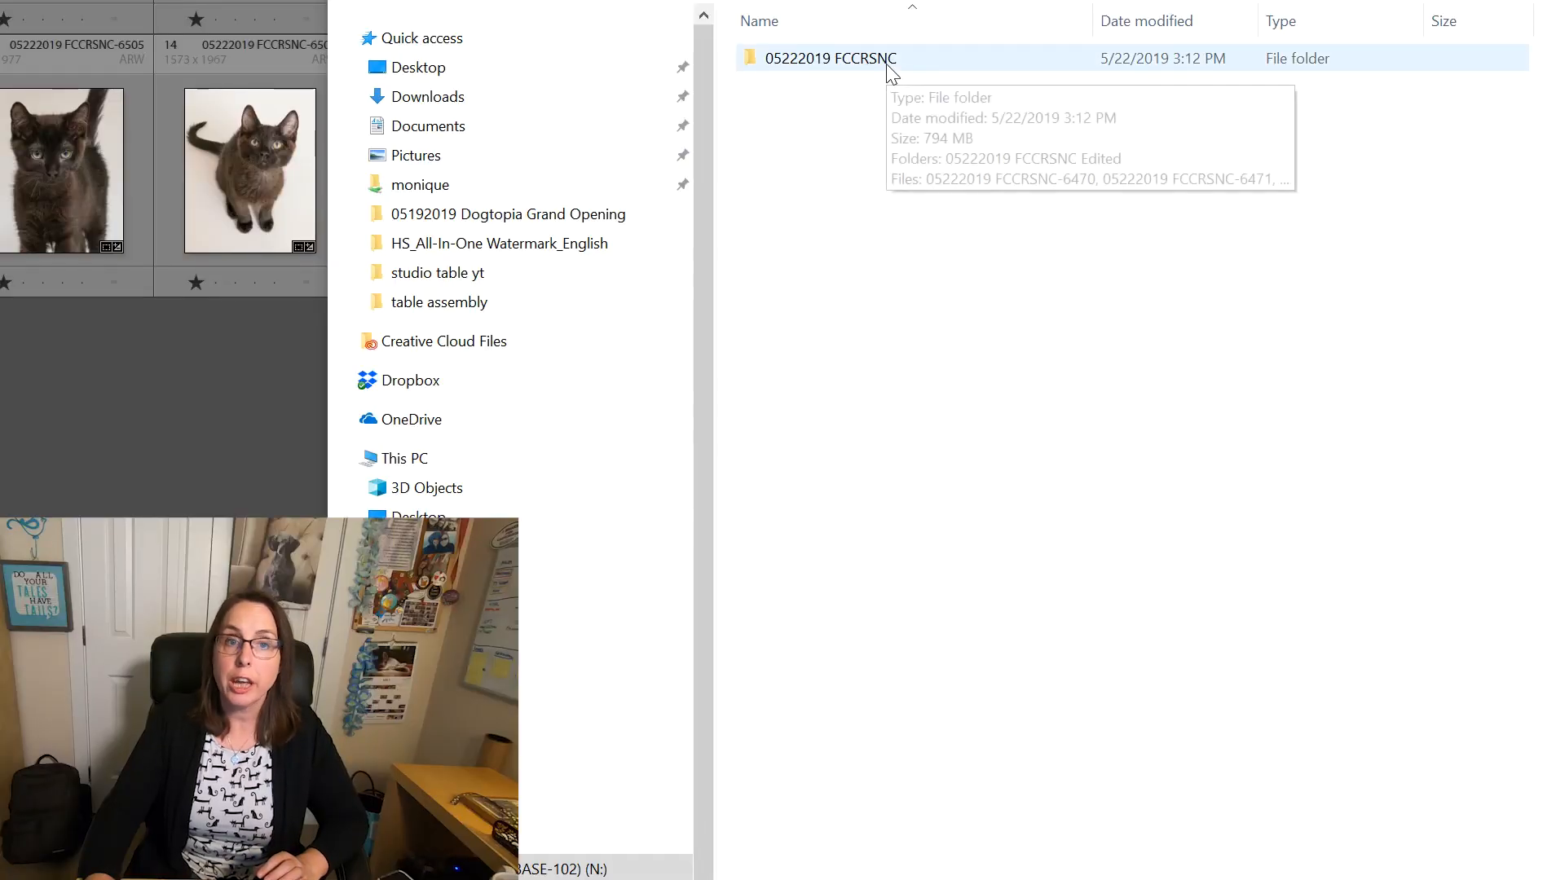
In File Explorer, open the 05222019 FCCRSNC Edited folder and check the watermark on the exported Bernie 6482 and Vino 6505 photos
{"action": "double_click", "coordinate": [864, 66]}
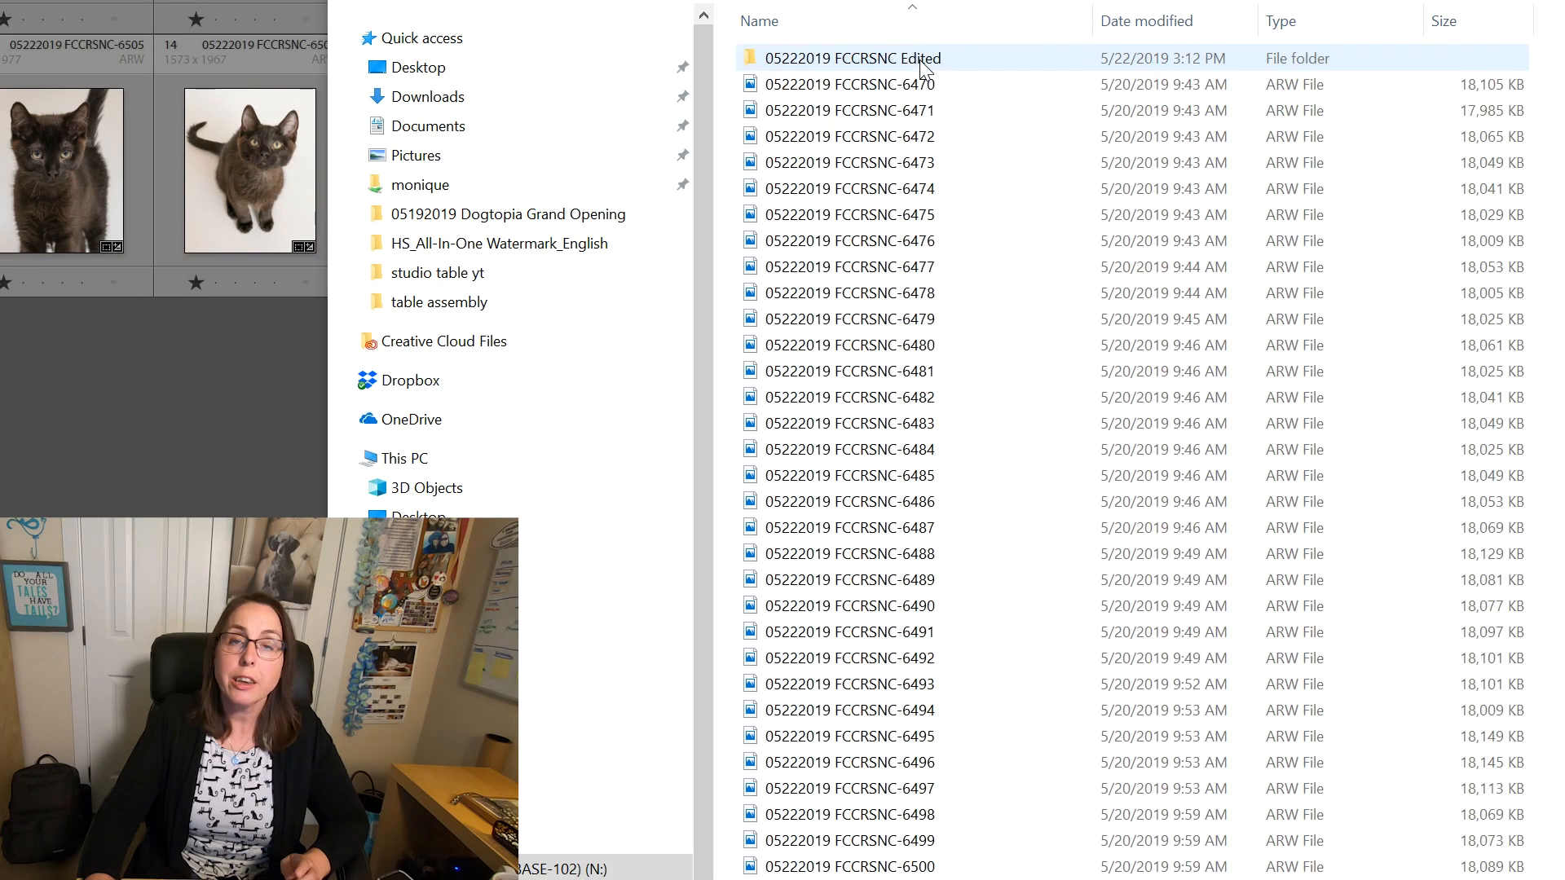
{"action": "double_click", "coordinate": [987, 244]}
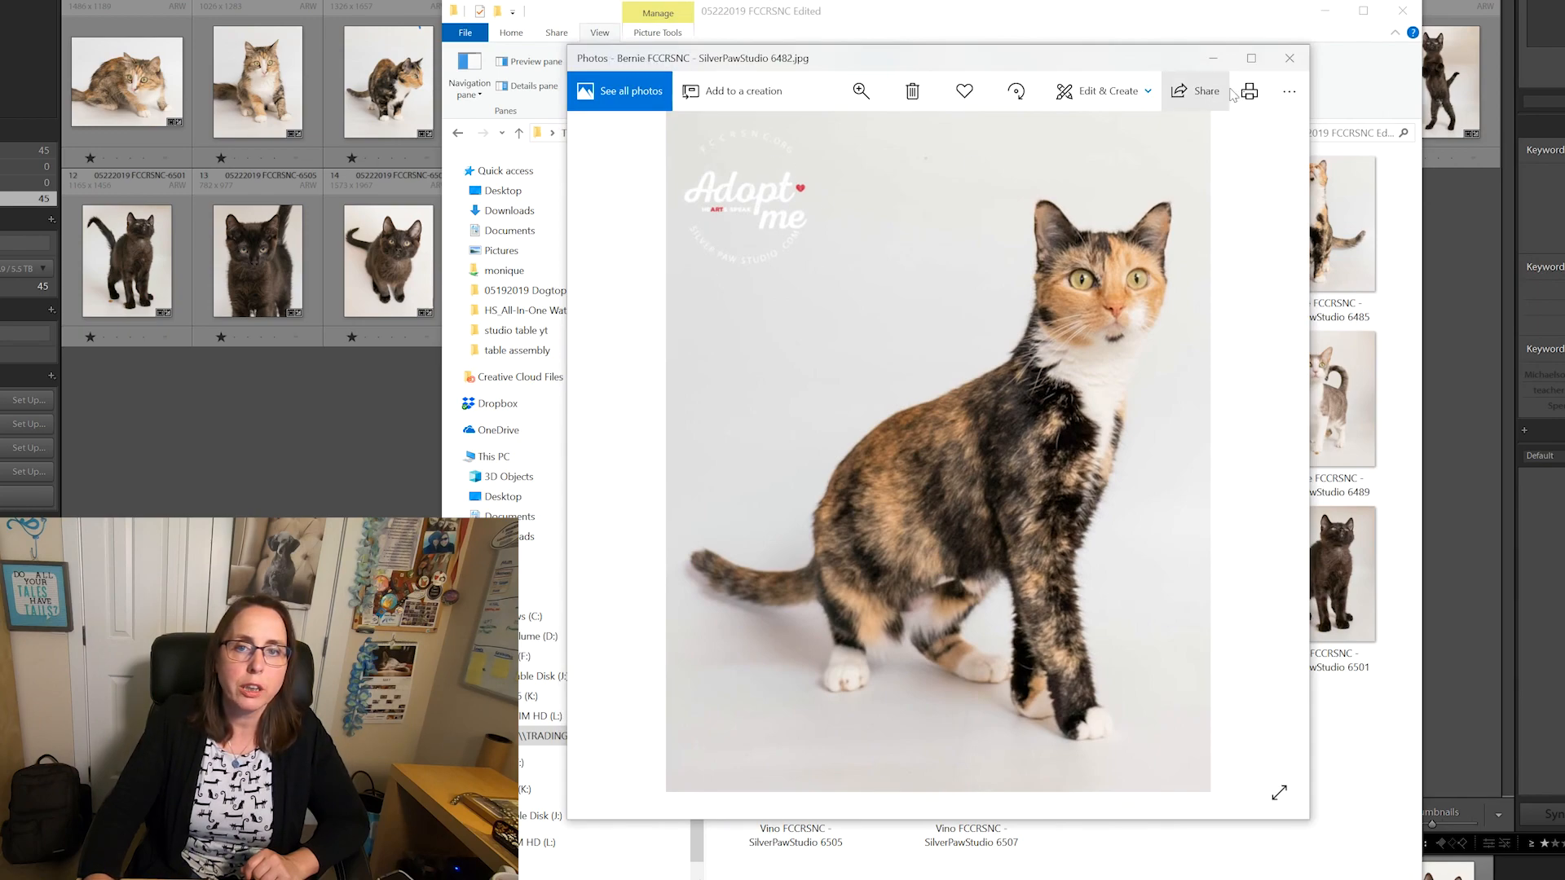
{"action": "left_click", "coordinate": [1290, 58]}
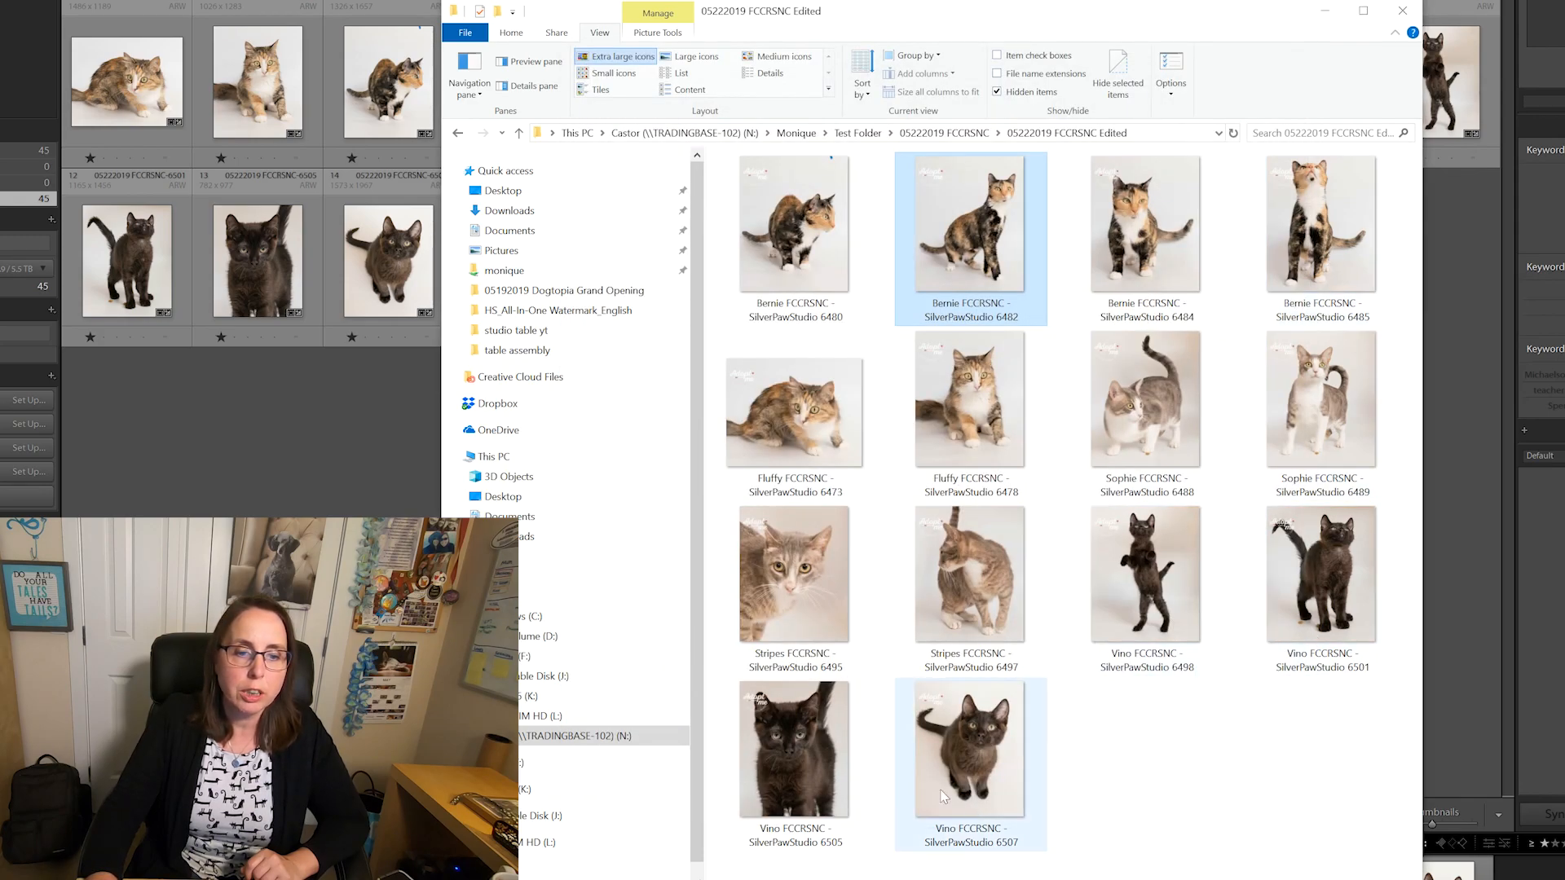
{"action": "double_click", "coordinate": [829, 793]}
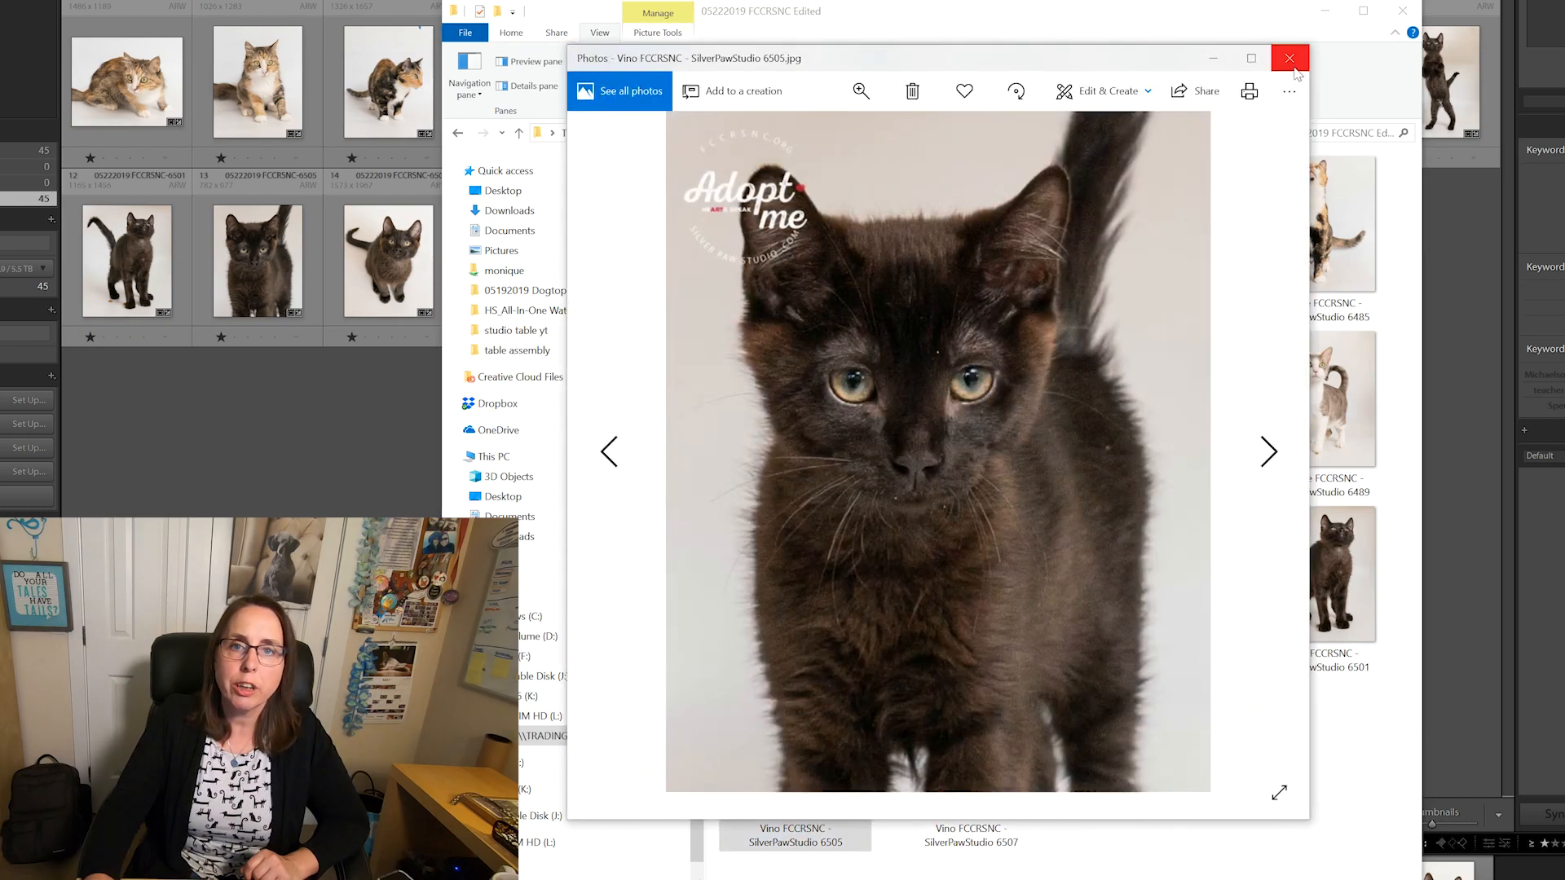
{"action": "left_click", "coordinate": [1289, 58]}
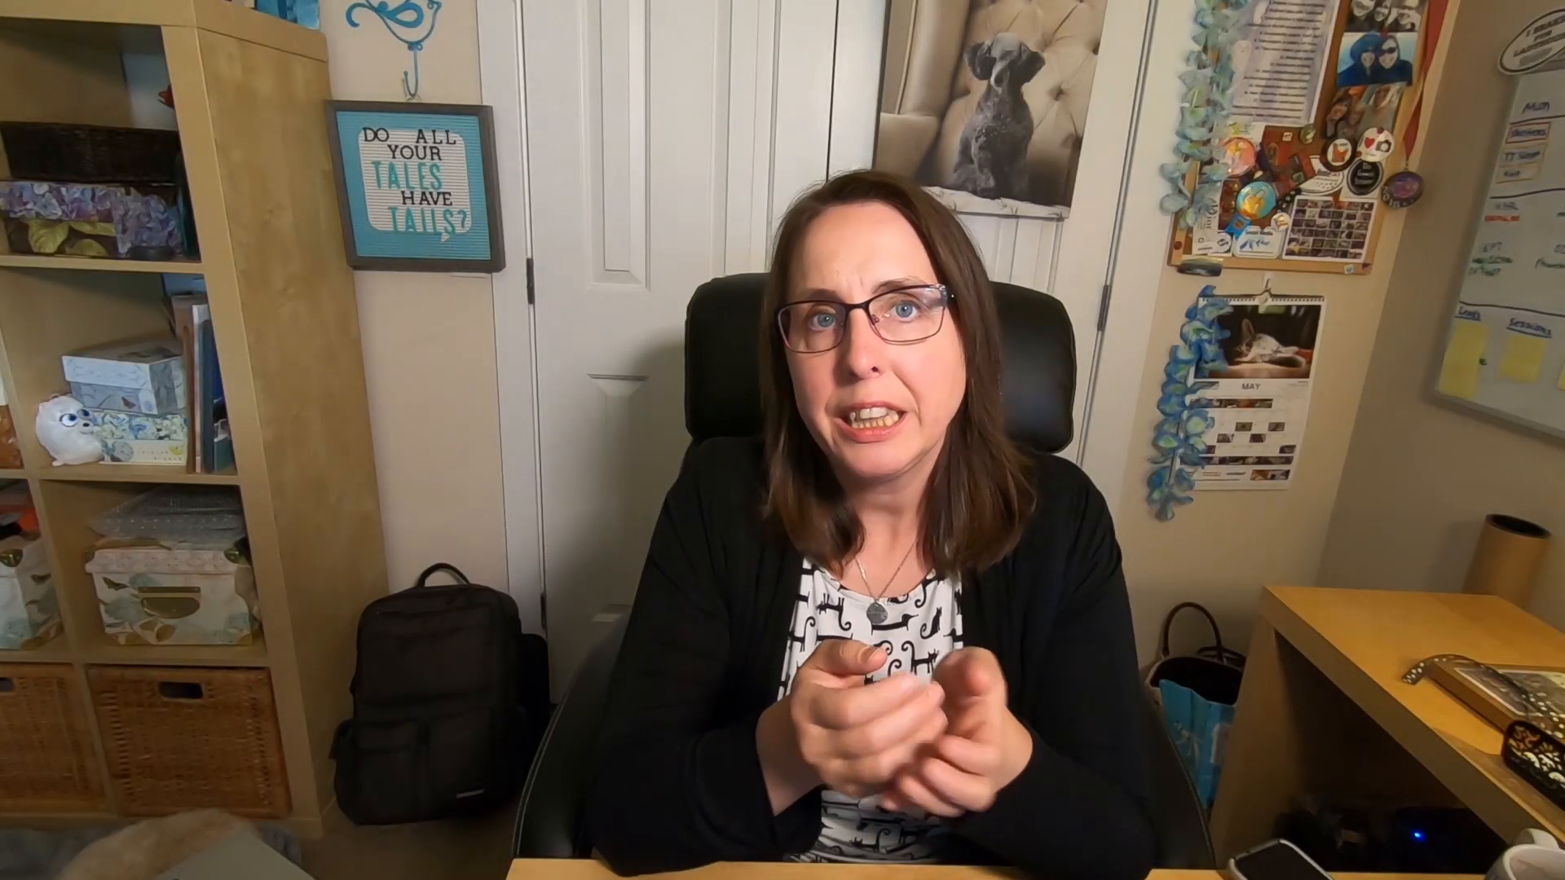